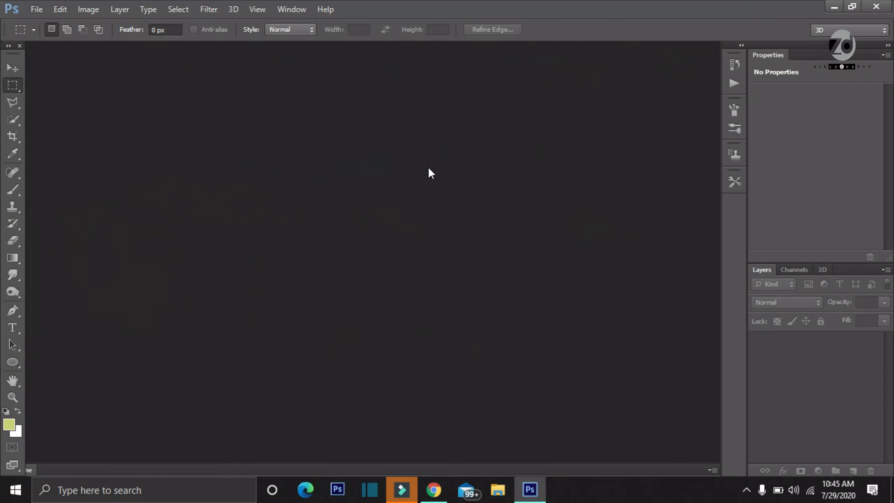
Create a new 3500 x 2000 pixel document at 300 pixels/inch in RGB Color with a white background
left_click(37, 9)
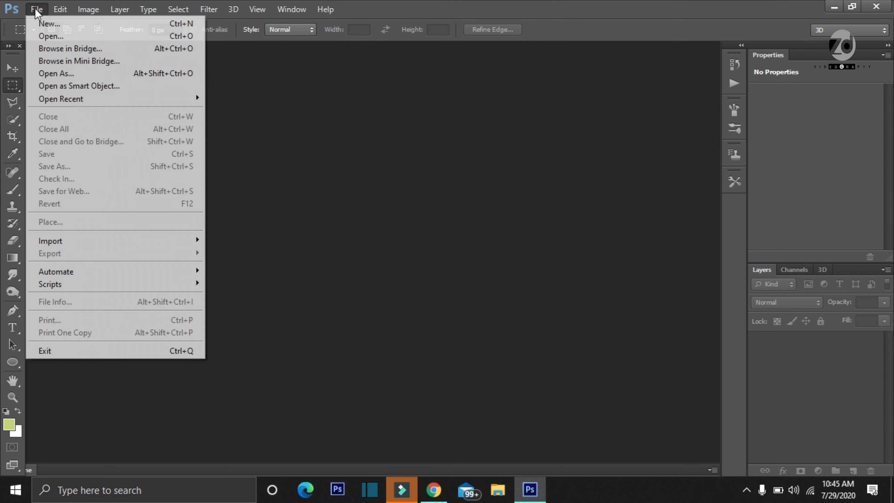
left_click(67, 23)
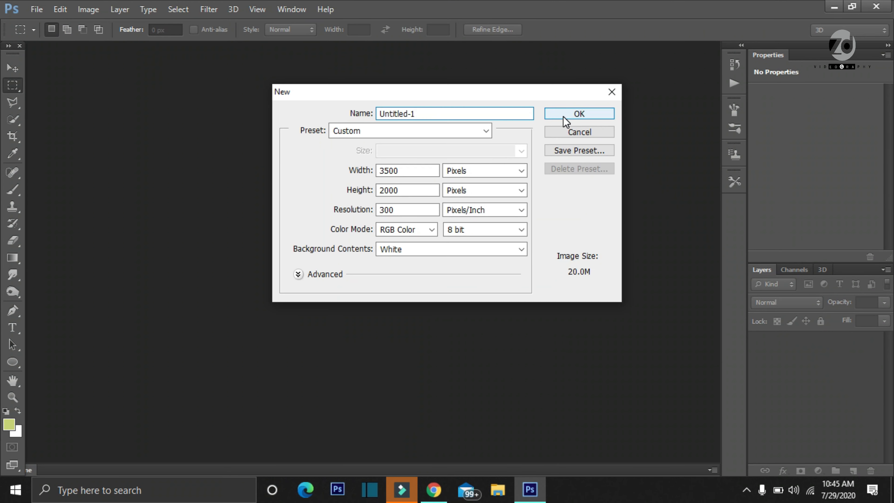
left_click(563, 116)
Place the grey beach photo pikwizard-ffd667e4733c293a609eb15413ba4610 from the Downloads folder into the document
left_click(37, 9)
left_click(58, 221)
left_click(290, 234)
double_click(501, 166)
double_click(464, 194)
Stretch the placed beach photo slightly past all four canvas edges, commit it and rasterize its layer
left_click_drag(109, 254, 64, 251)
left_click_drag(600, 254, 646, 254)
left_click_drag(355, 89, 358, 87)
left_click_drag(355, 416, 355, 421)
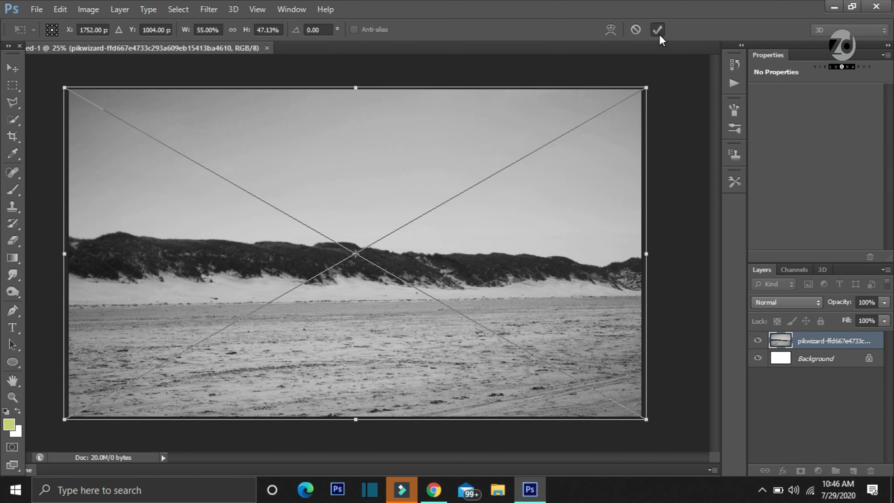
left_click(657, 30)
right_click(812, 345)
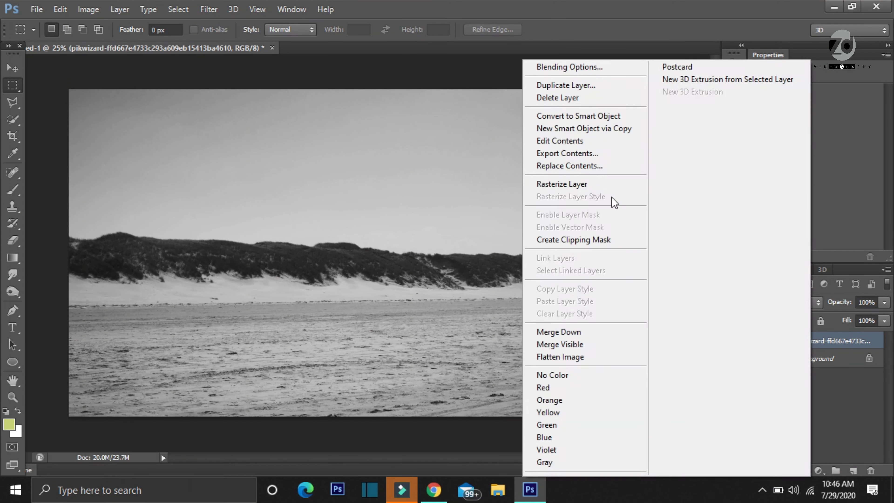
left_click(564, 184)
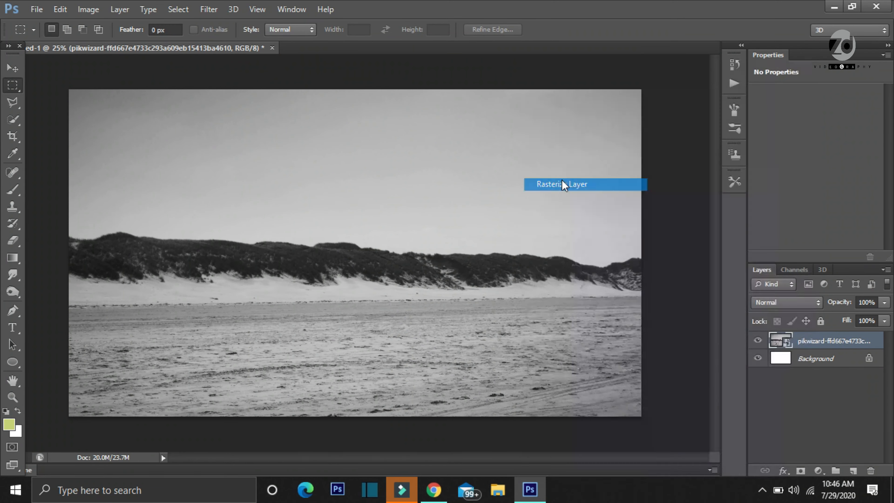
Set the foreground colour to dark grey 505050 by sampling the dunes in the beach photo
left_click(12, 257)
left_click(47, 271)
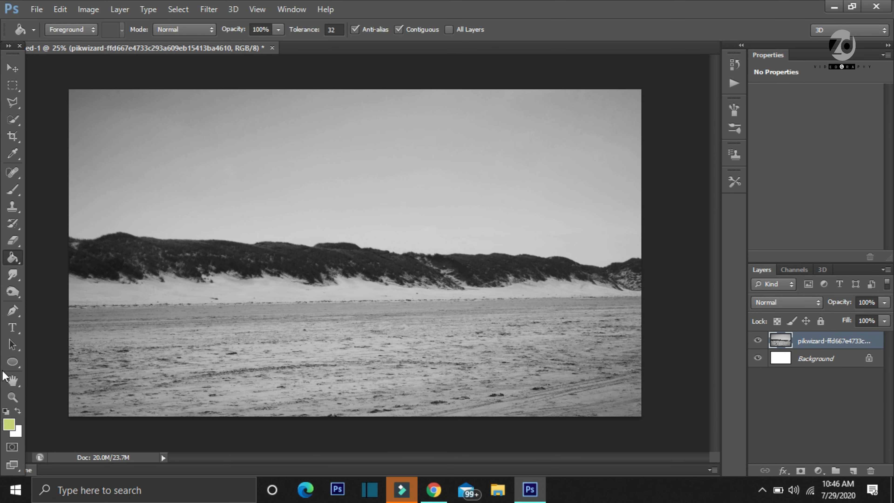
left_click(9, 424)
left_click(172, 259)
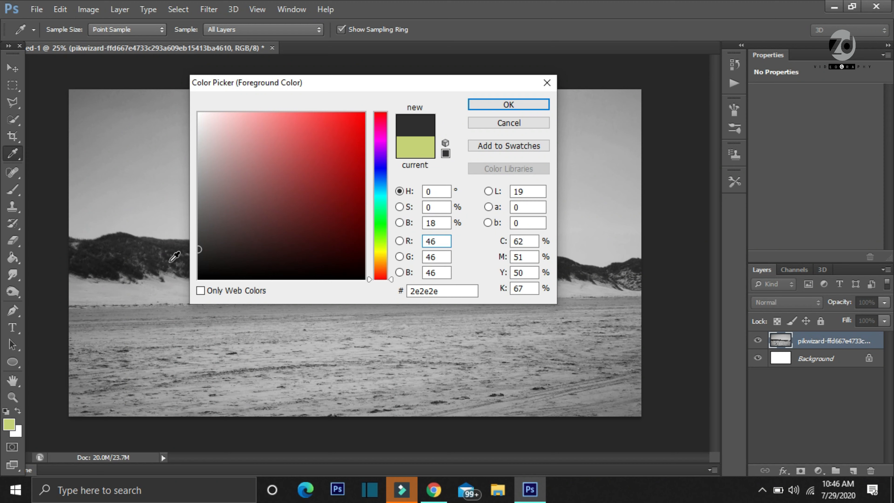
left_click(170, 253)
left_click(148, 260)
left_click(147, 256)
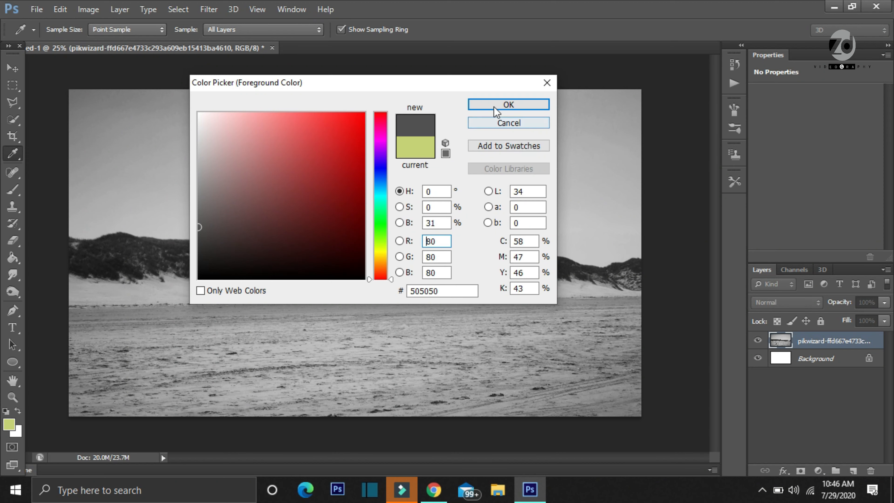
left_click(509, 104)
Fill the Background layer with the dark grey foreground colour using the Paint Bucket
key("g")
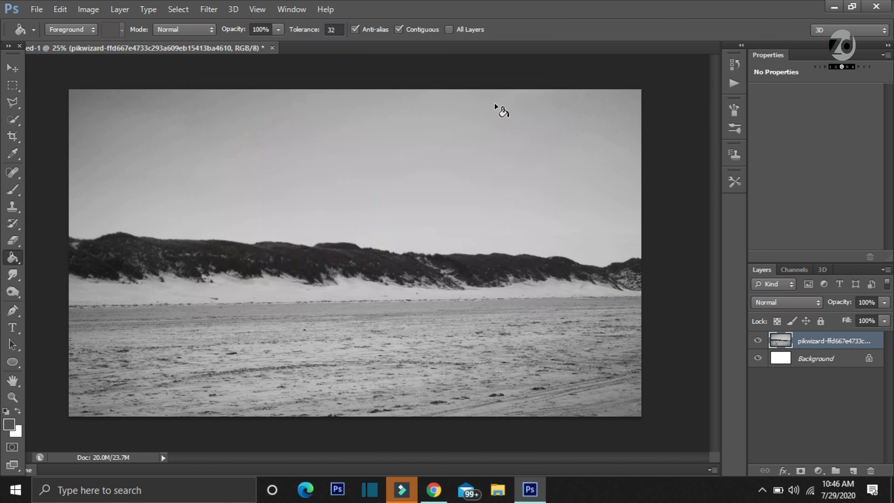
left_click(817, 366)
left_click(482, 223)
Add a layer mask to the beach layer and hide its sky with a black-to-white linear gradient from the dunes down to the sand
left_click(813, 341)
left_click(800, 470)
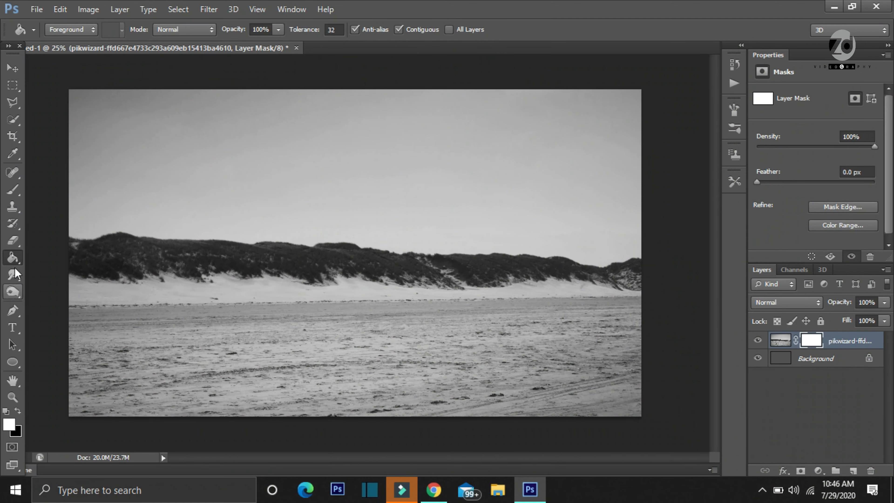
right_click(15, 257)
left_click(70, 255)
left_click(18, 410)
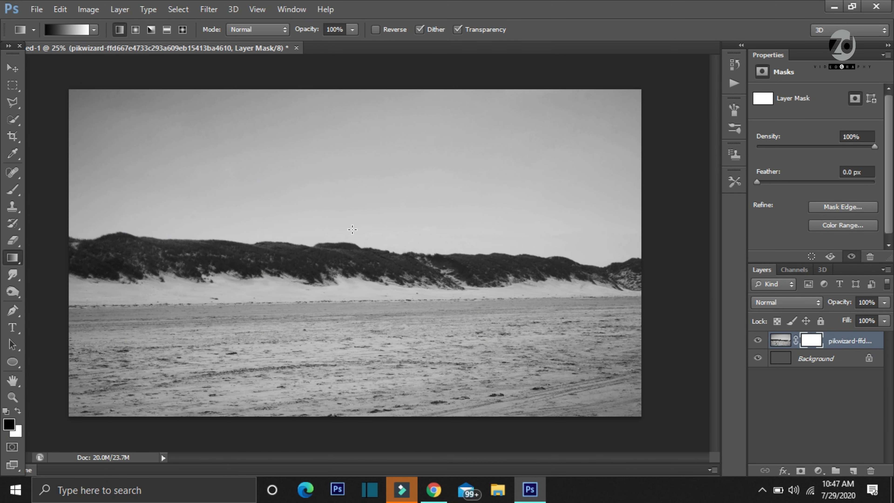
left_click_drag(346, 307, 346, 307)
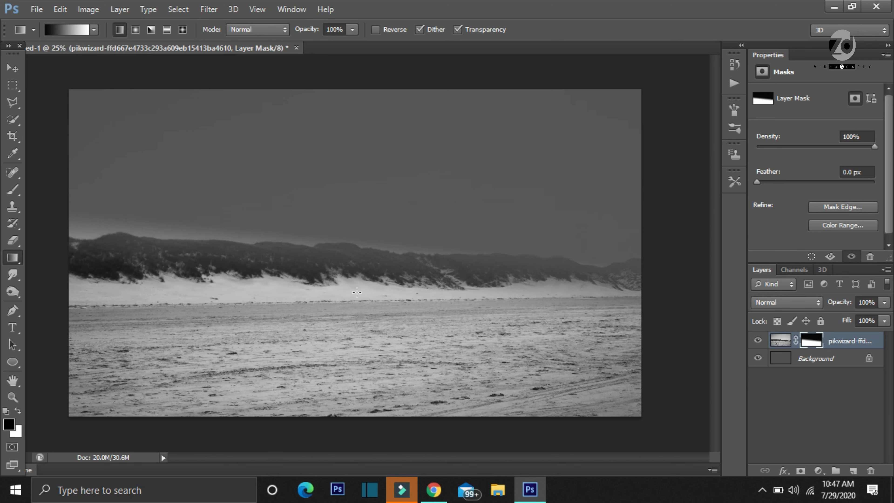
left_click_drag(341, 285, 377, 300)
left_click_drag(385, 240, 393, 289)
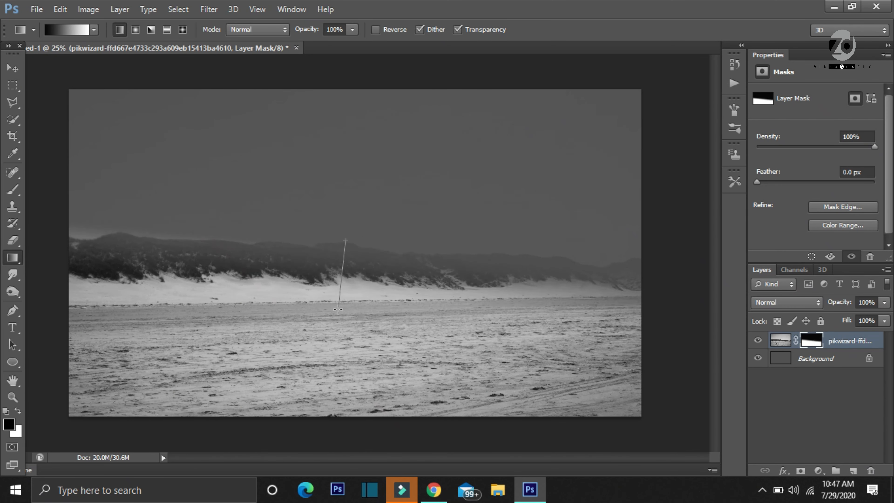
left_click_drag(338, 309, 337, 309)
left_click_drag(337, 236, 319, 314)
left_click_drag(339, 241, 336, 326)
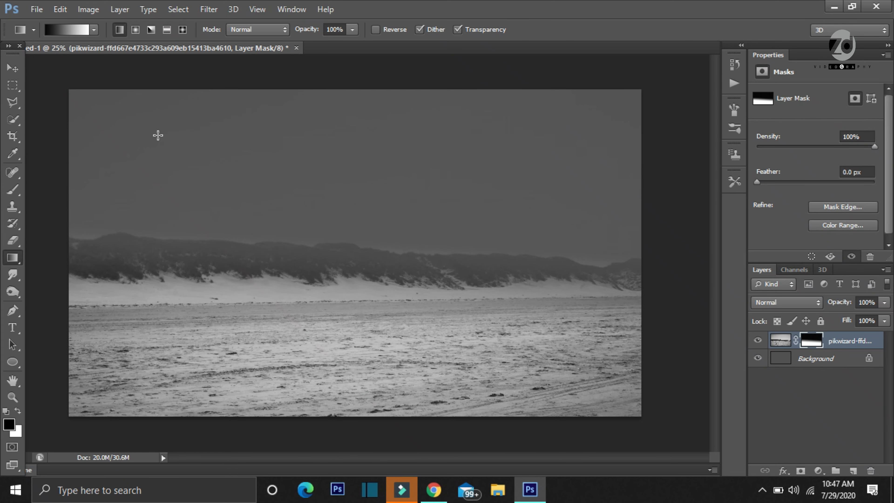
Place the cloudy seascape photo pikwizard-3a5d83ea447c53b7049e6b6db221a4ea from the Downloads folder
left_click(37, 9)
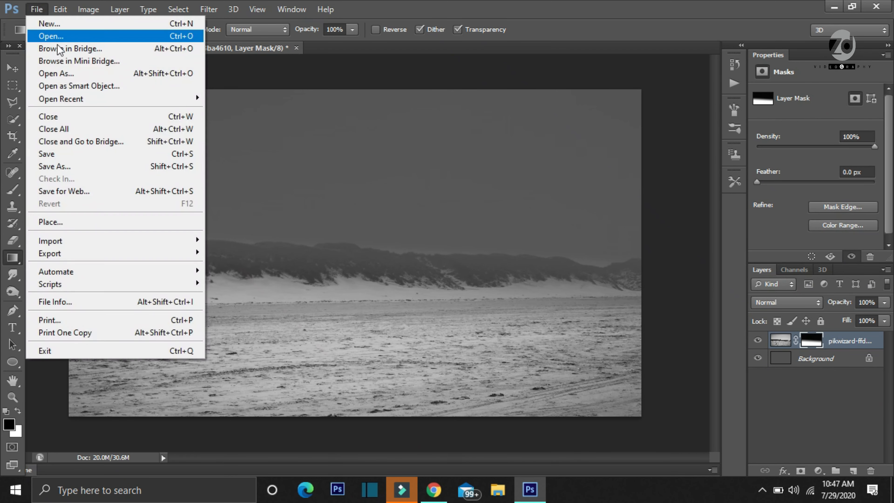
left_click(52, 222)
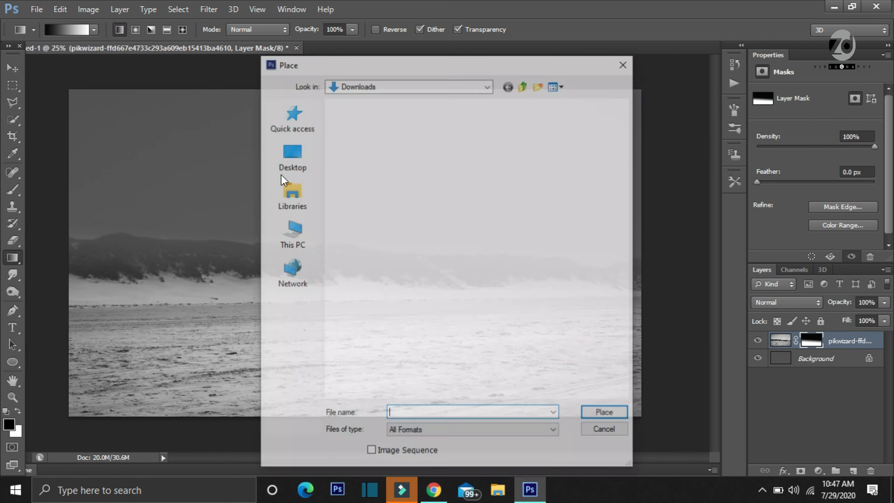
scroll(629, 119, "down", 2)
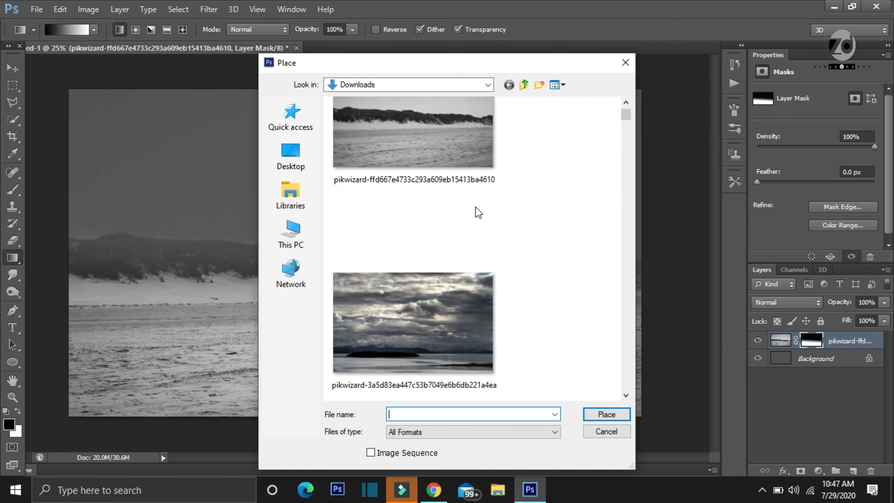
double_click(420, 288)
Stretch the cloudy seascape slightly beyond the canvas on all sides, commit it and move its layer below the masked beach layer
left_click_drag(92, 248, 62, 251)
left_click_drag(337, 87, 337, 83)
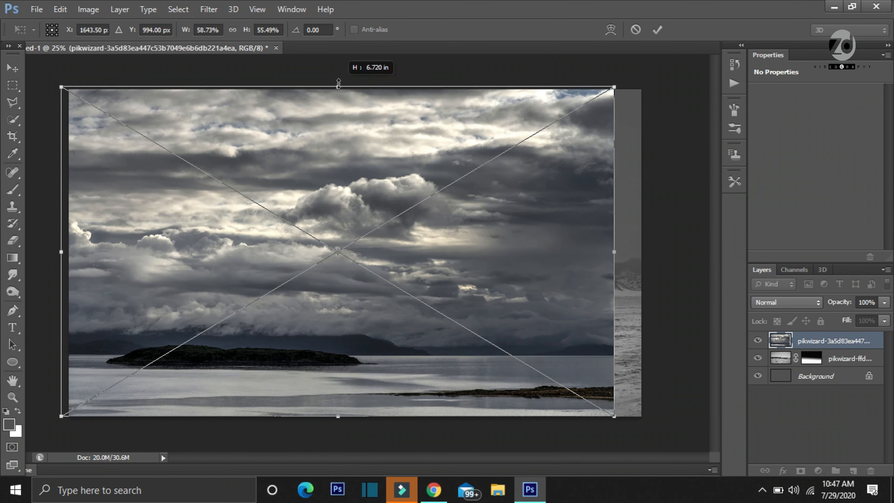
left_click_drag(617, 253, 648, 252)
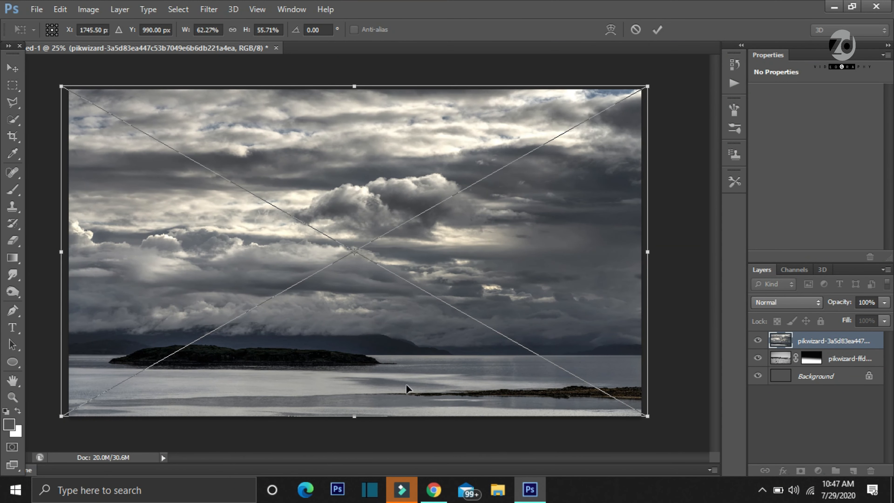
left_click_drag(352, 417, 352, 419)
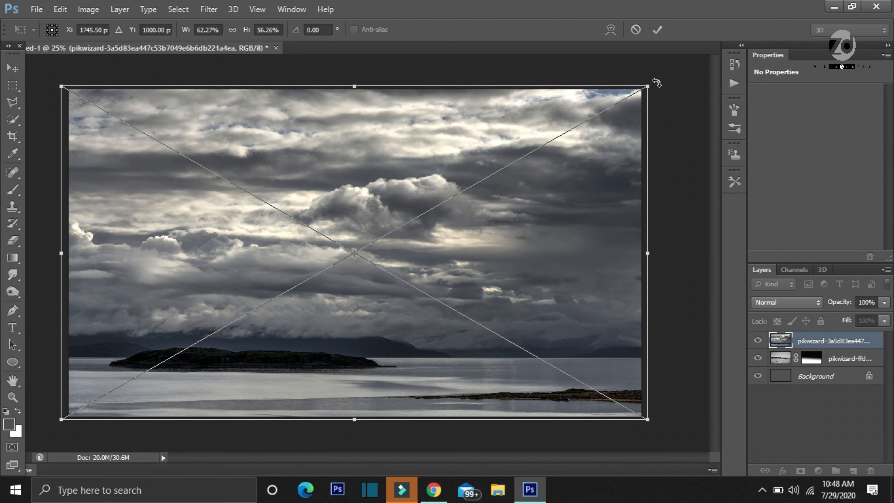
left_click(657, 30)
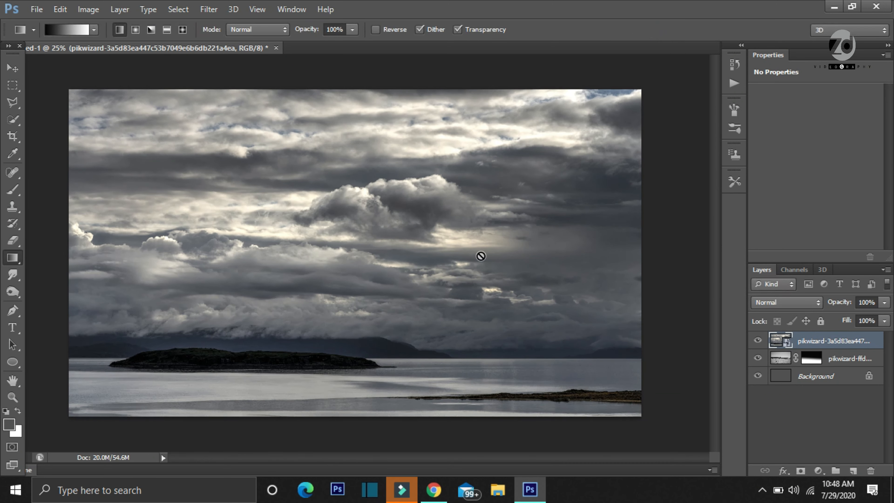
left_click_drag(836, 343, 837, 363)
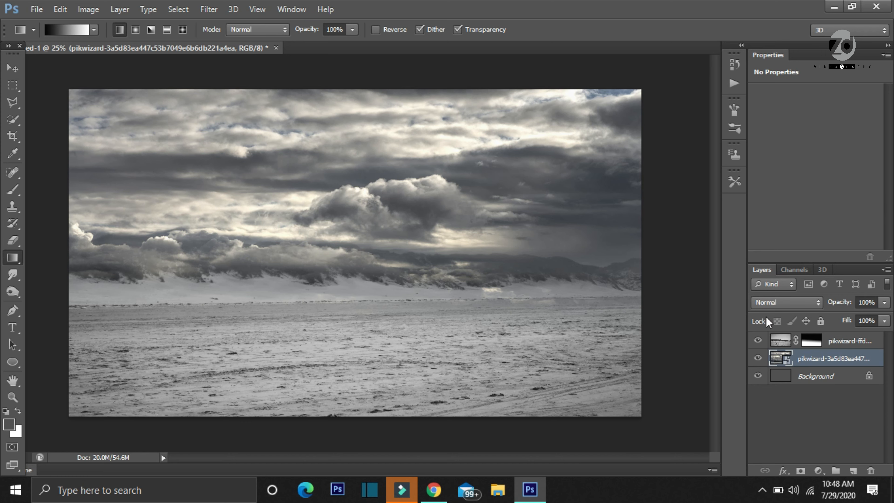
Darken the beach photo strongly with Curves by pulling down its highlights and midtones, leaving the mask untouched
left_click(780, 340)
key("ctrl+m")
left_click(742, 151)
left_click_drag(741, 152, 754, 132)
left_click_drag(670, 218, 675, 252)
left_click_drag(754, 133, 767, 147)
left_click_drag(677, 252, 680, 272)
left_click(833, 78)
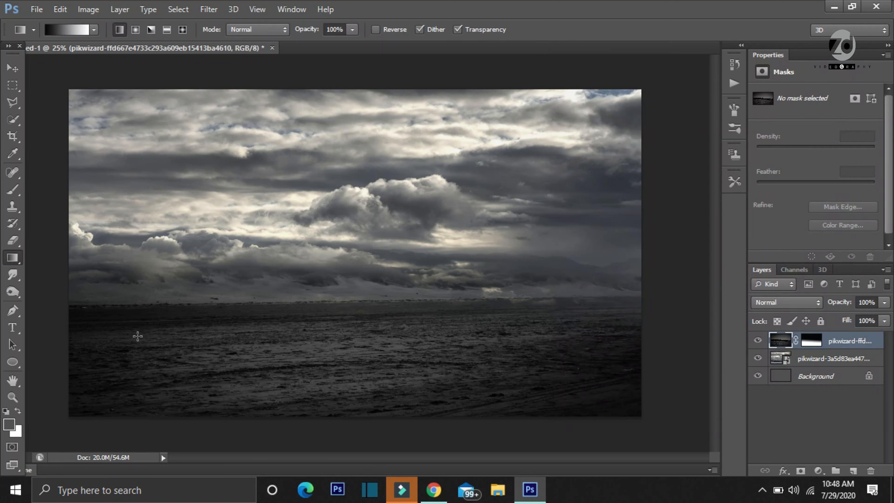
Rasterize the cloudy seascape layer and darken it with Curves, lowering its highlights and mapping input 118 to output 23
right_click(806, 356)
left_click(698, 288)
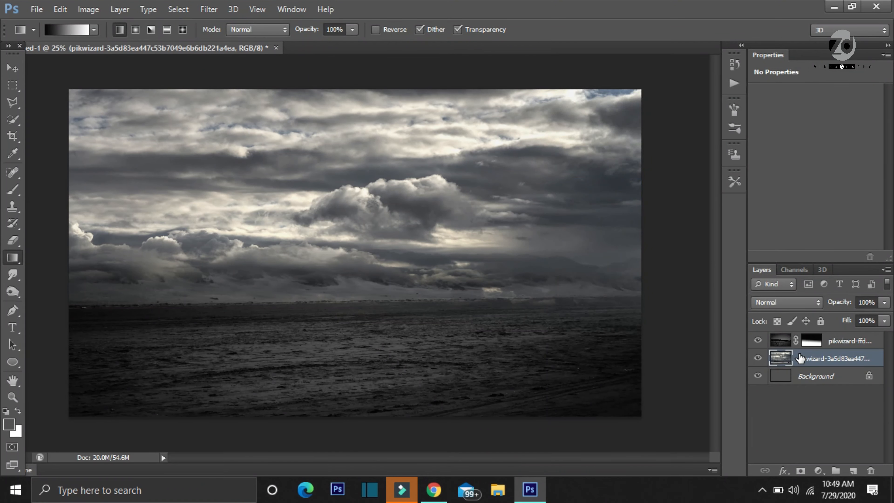
key("ctrl+m")
mouse_move(752, 136)
left_mouse_down()
mouse_move(763, 144)
mouse_move(761, 136)
left_mouse_up()
left_click_drag(650, 253, 679, 260)
left_click_drag(761, 136, 765, 140)
left_click_drag(680, 260, 686, 263)
left_click(823, 80)
key("g")
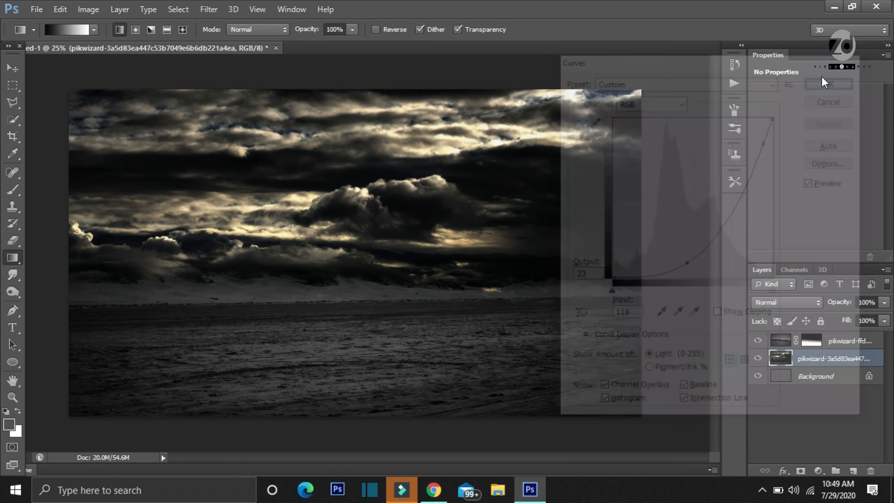
Place the barn image log-924958_1920 from Local Disk (E:) above the beach layer
left_click(856, 341)
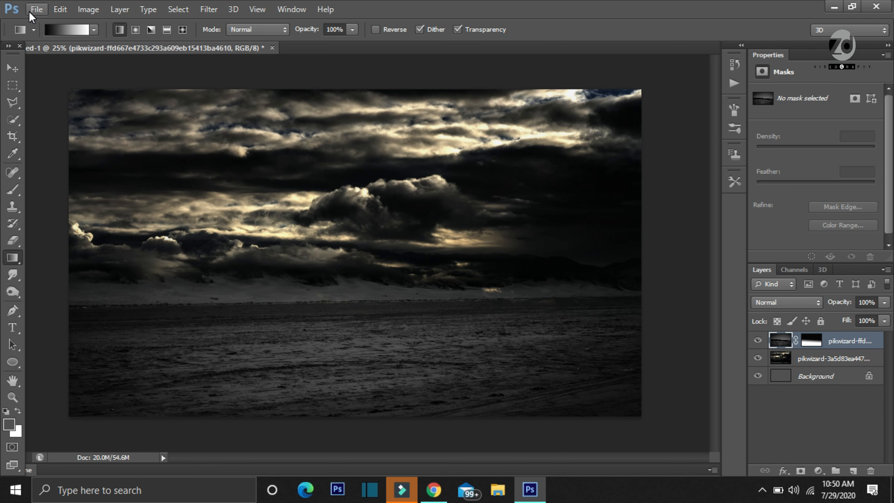
left_click(35, 9)
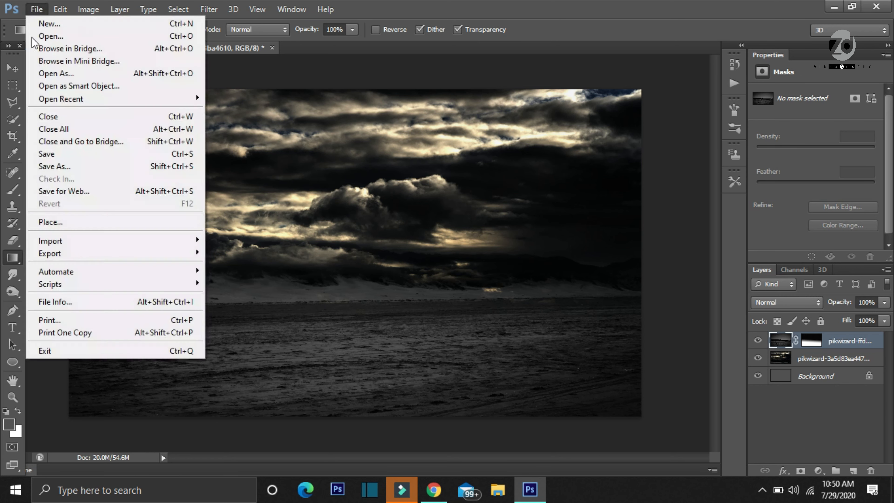
left_click(67, 229)
left_click(290, 234)
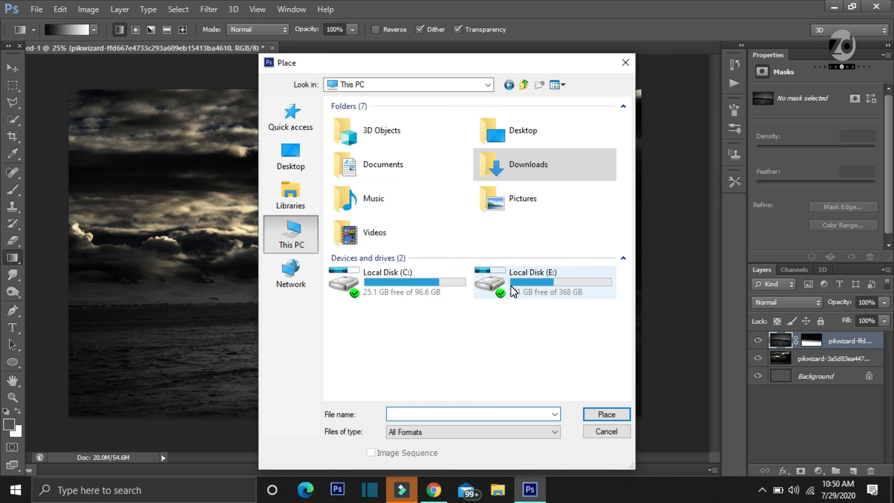
double_click(511, 285)
double_click(401, 146)
scroll(436, 284, "down", 1)
double_click(437, 285)
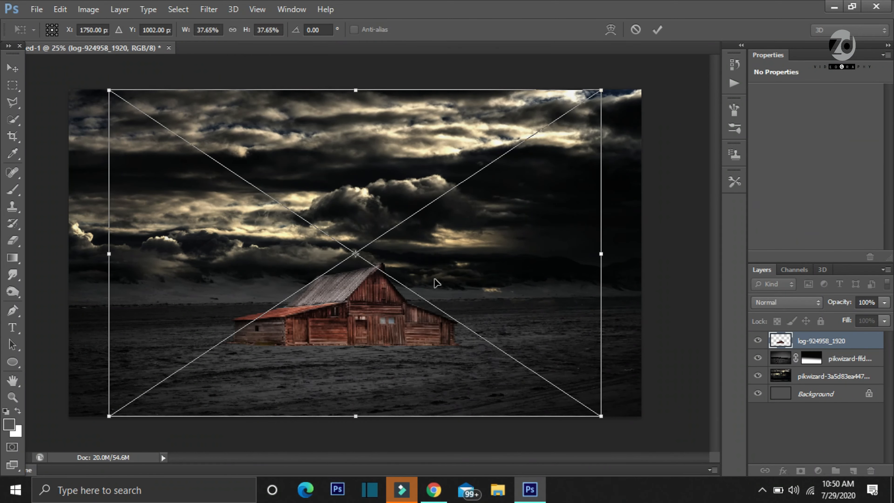
Scale the barn down to about 70% of its placed size and move it to the left side of the field near the horizon
left_click_drag(602, 88, 463, 159)
left_click(660, 29)
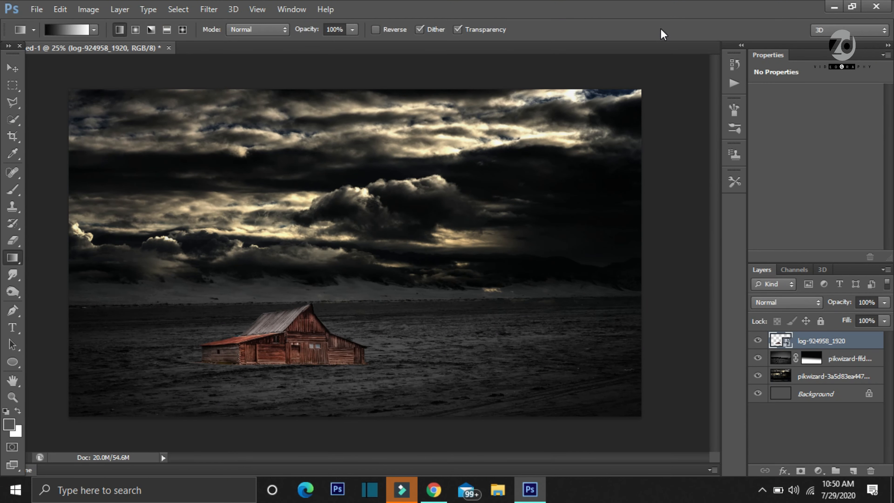
left_click(22, 67)
left_click_drag(271, 333, 167, 312)
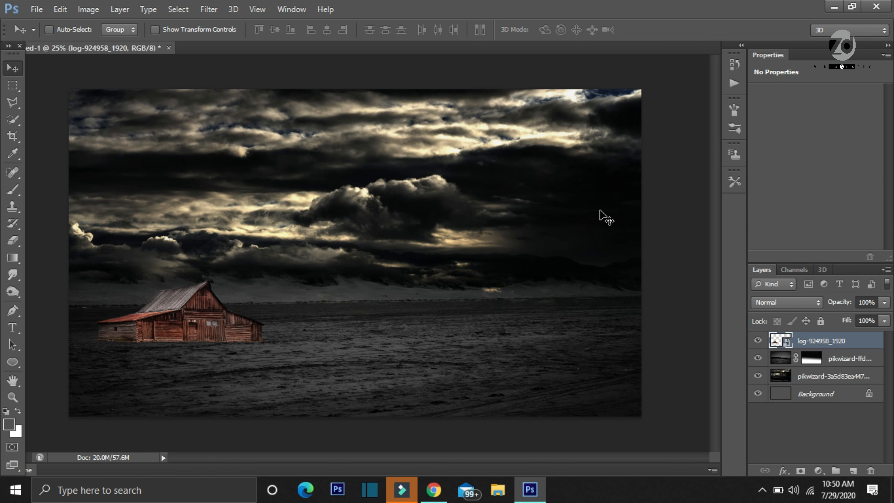
Rasterize the barn layer and shift the barn slightly upward toward the horizon
right_click(794, 339)
left_click(593, 185)
left_click_drag(168, 321, 170, 312)
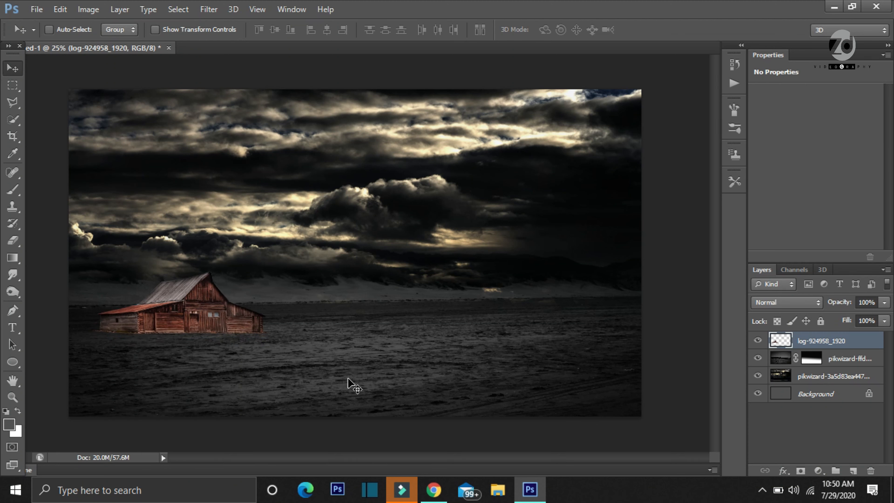
Increase the barn's contrast with Curves, mapping input 202 to output 240 and input 44 to output 23
key("ctrl+m")
left_click_drag(755, 138, 741, 125)
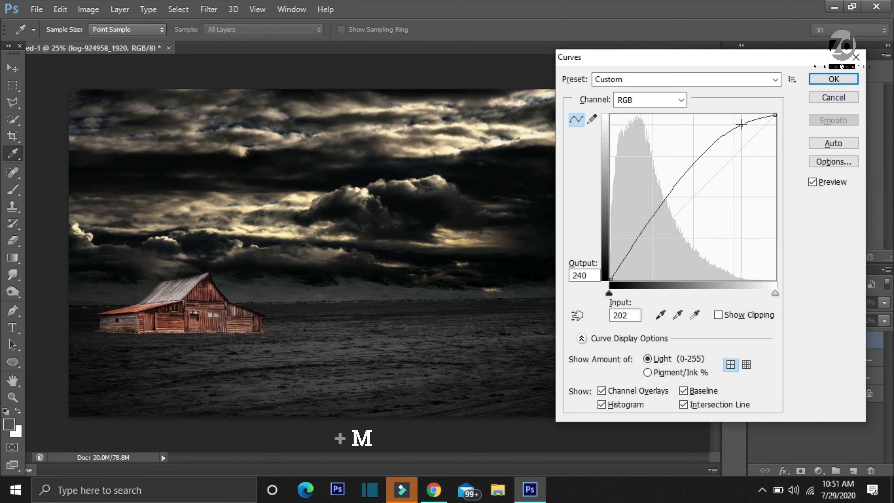
left_click_drag(644, 243, 638, 265)
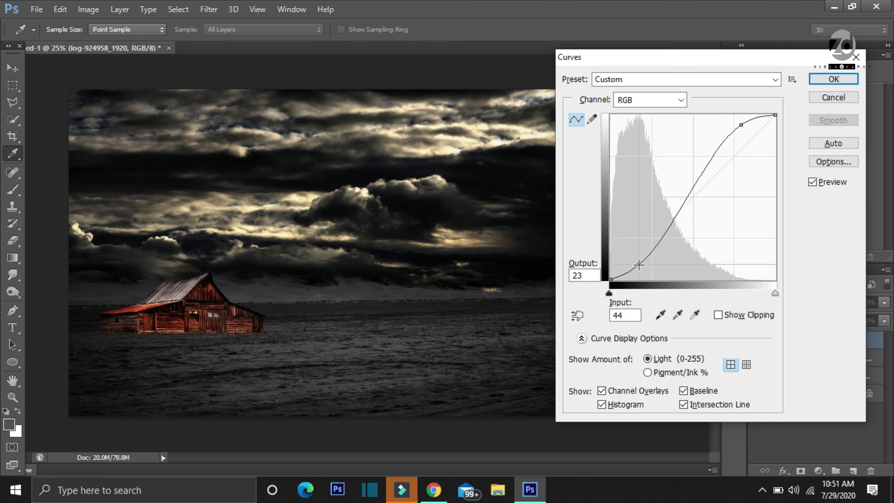
left_click(833, 79)
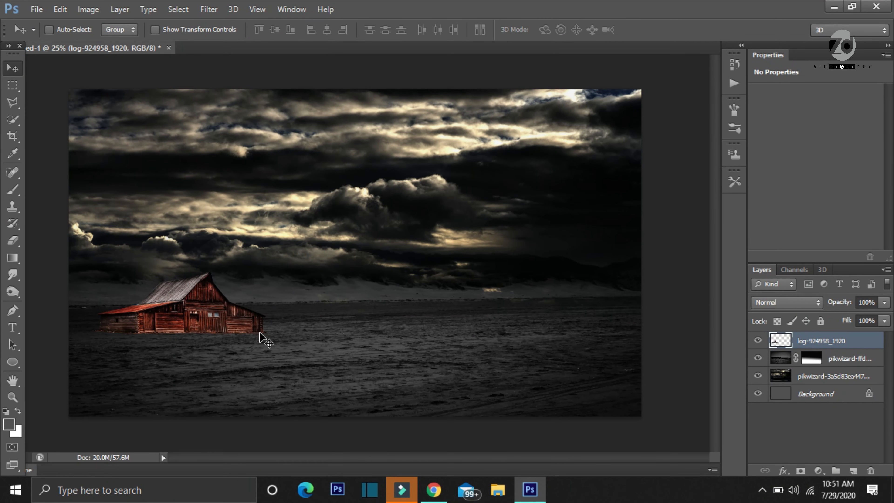
Rename the barn layer log-924958_1920 as House
double_click(829, 342)
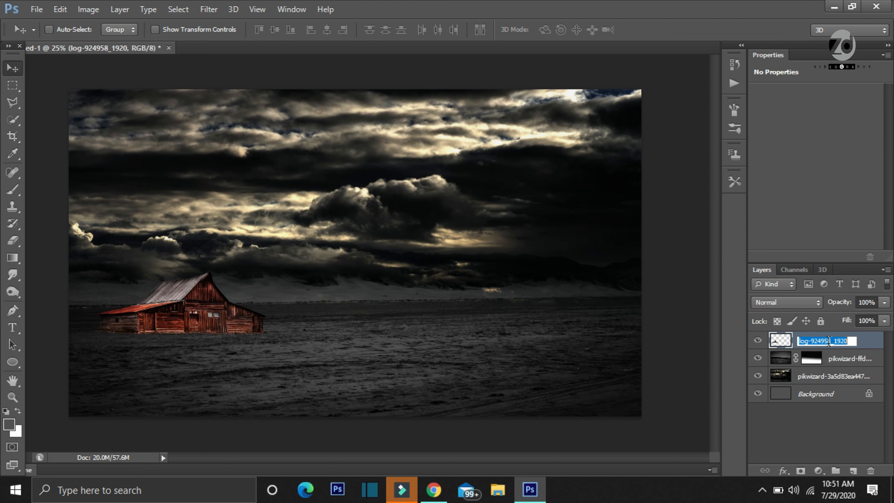
type("House")
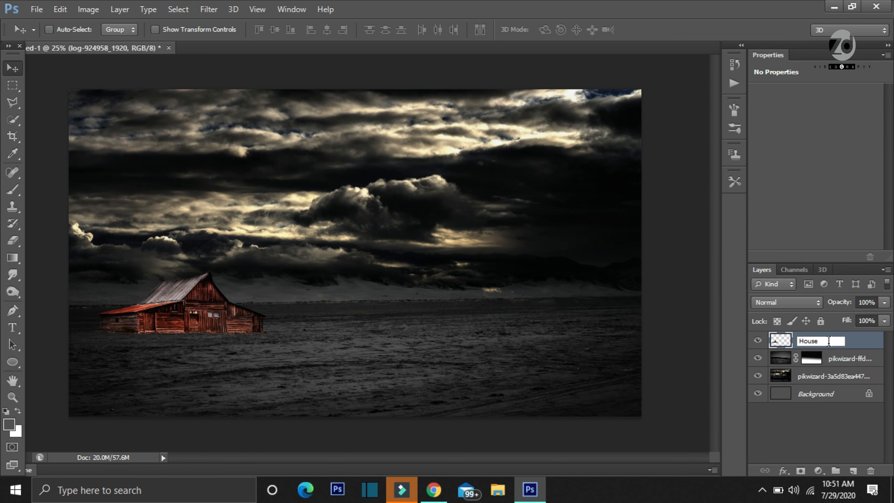
key("Return")
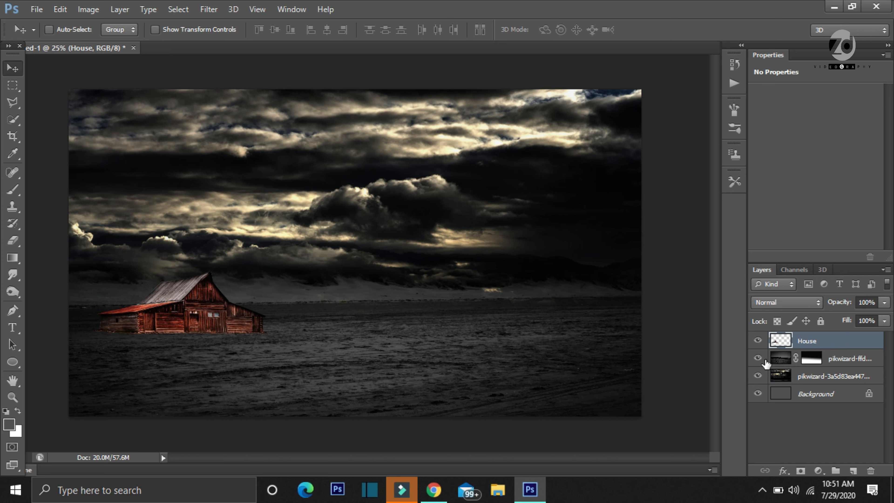
Place the image bench-1190768_1920 above the House layer, scaled down to a tiny bench standing on the ground in front of the barn
left_click(37, 9)
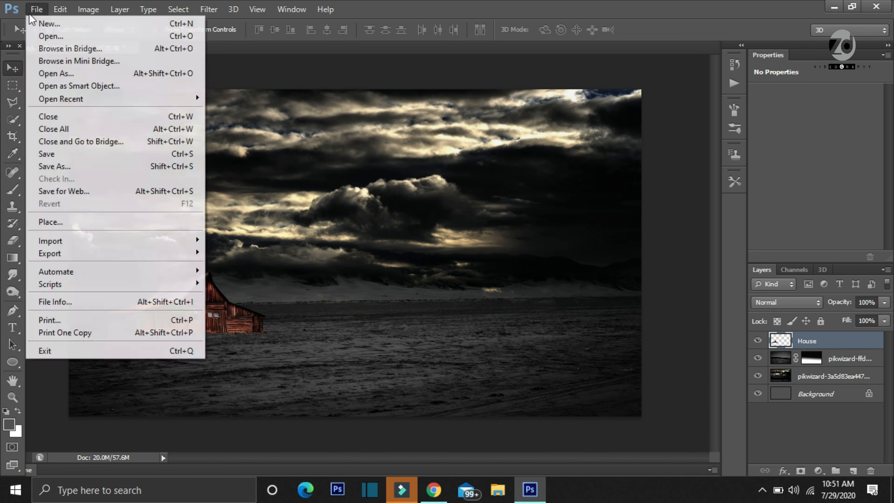
left_click(45, 222)
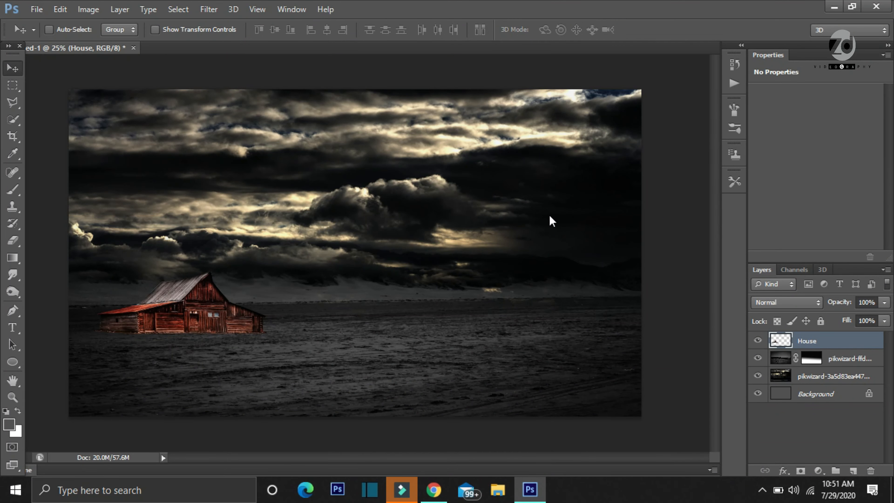
double_click(505, 145)
left_click_drag(601, 416, 168, 160)
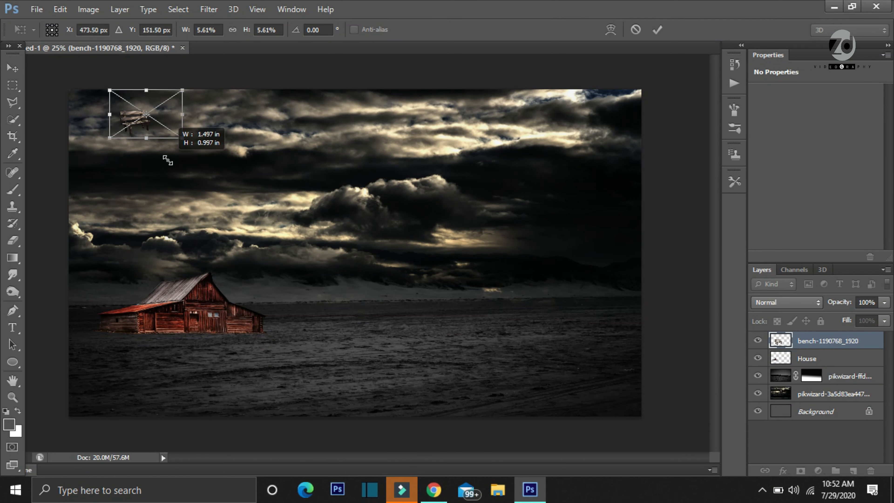
left_click_drag(174, 116, 198, 313)
left_click(657, 29)
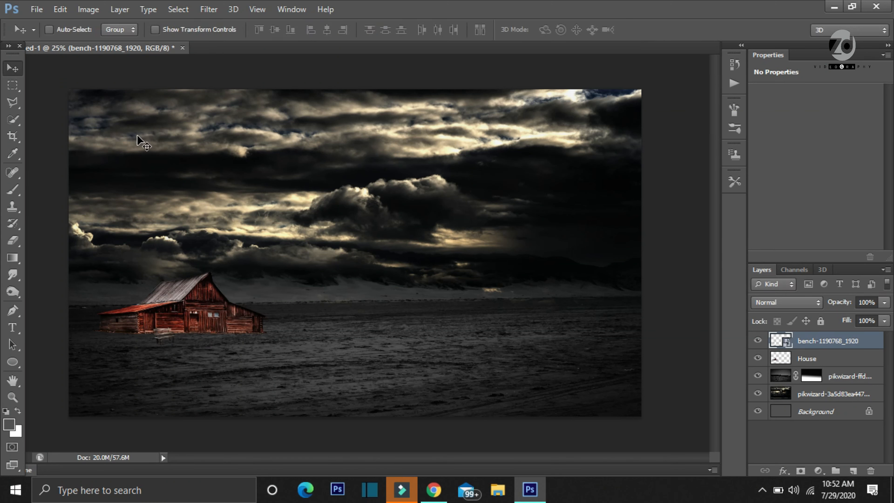
left_click_drag(155, 334, 157, 331)
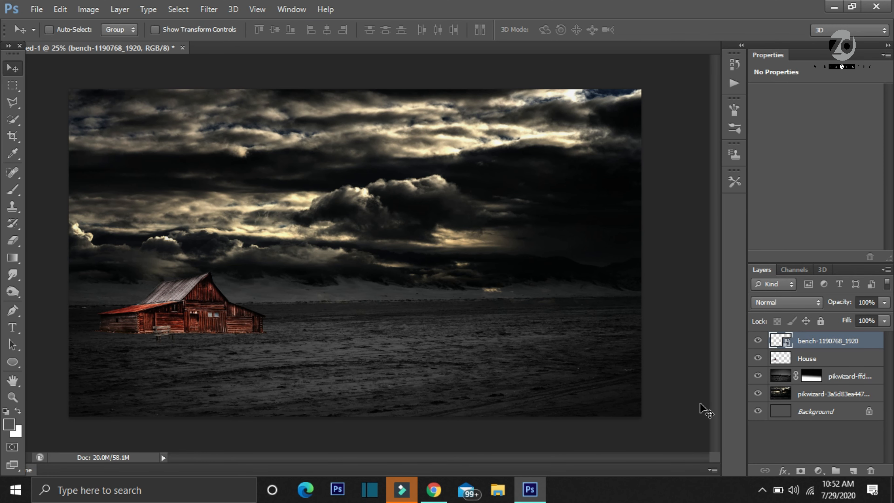
Rasterize the bench layer and increase its contrast with Curves, raising the highlights and mapping input 60 to output 35
right_click(798, 344)
left_click(577, 184)
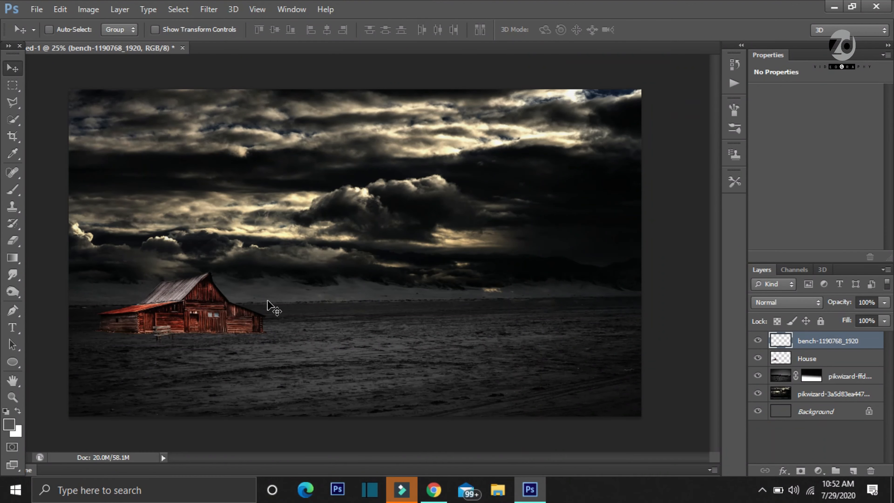
key("ctrl+m")
left_click_drag(741, 149, 730, 124)
left_click_drag(632, 237, 649, 257)
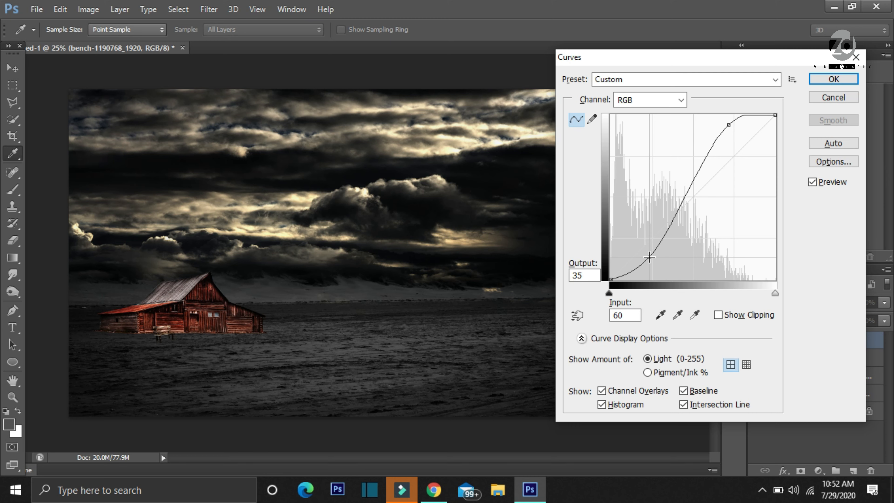
left_click(832, 78)
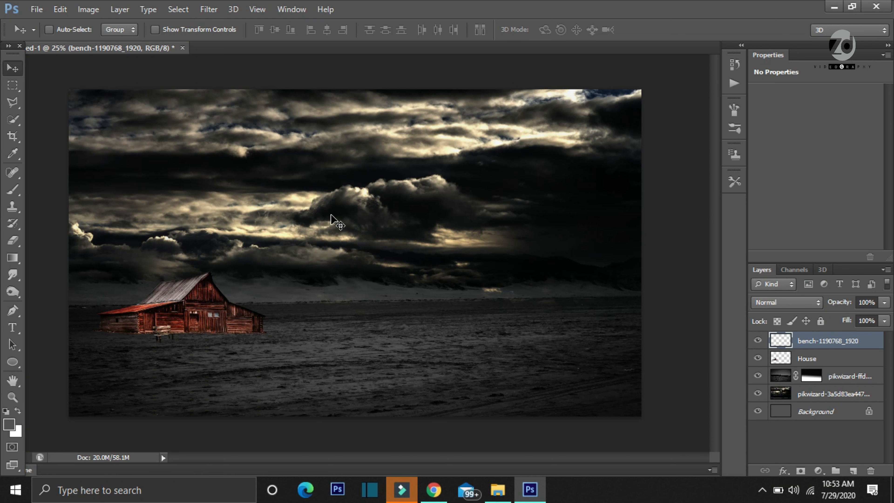
Place the image tree-736888_1280 at its default size and move the tree beside the barn's right end
left_click(40, 14)
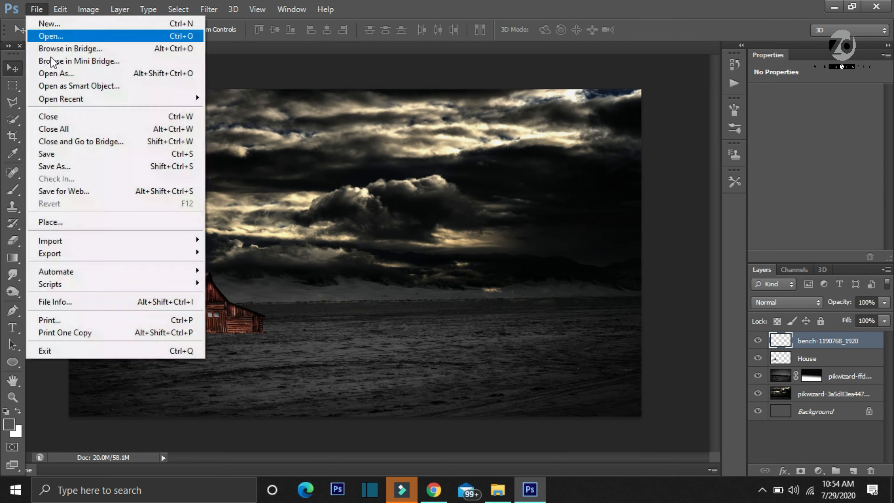
left_click(59, 217)
scroll(517, 262, "down", 3)
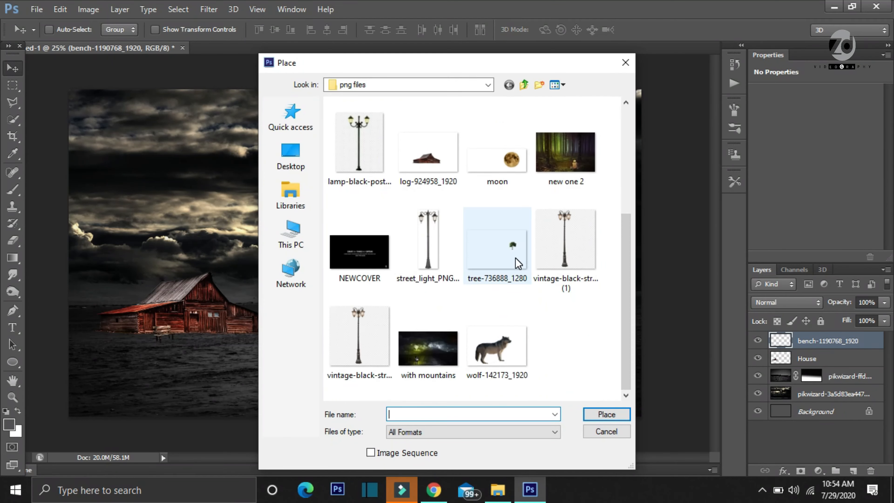
double_click(518, 262)
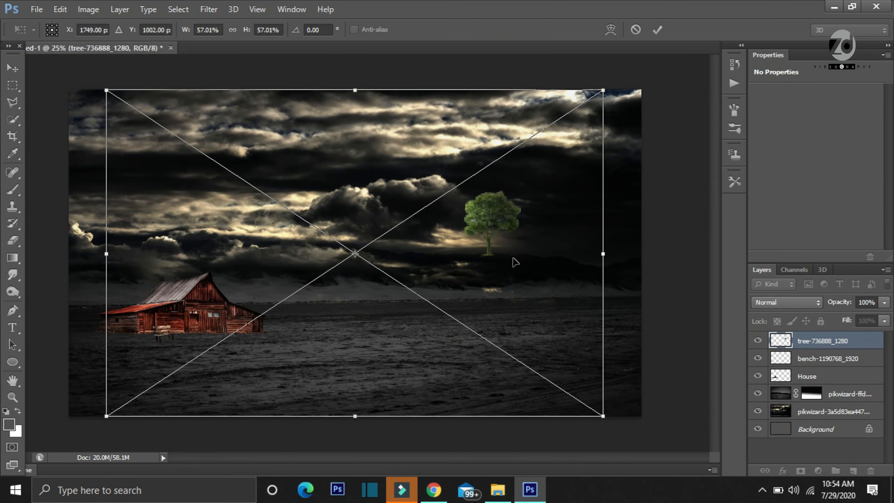
left_click(657, 29)
left_click_drag(506, 239, 275, 316)
Rasterize the tree layer and move it below the House layer
right_click(832, 346)
left_click(598, 184)
left_click_drag(832, 342, 823, 385)
Enlarge the tree to about 135% and shift it so its trunk stands behind the barn's right end
left_click_drag(296, 268, 308, 236)
left_click_drag(280, 300, 271, 298)
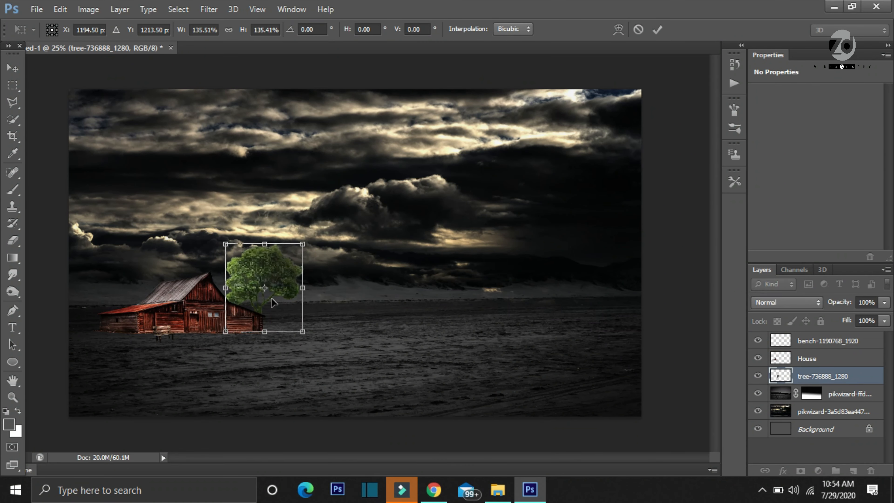
left_click(657, 30)
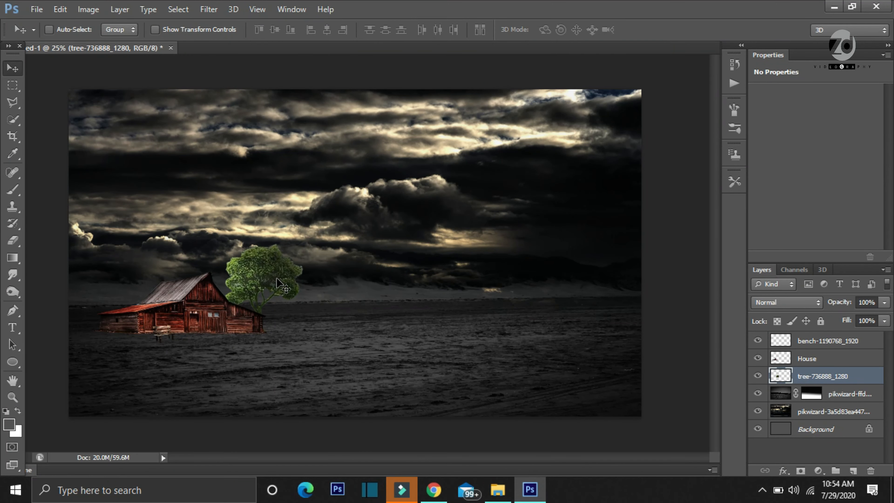
Increase the tree's contrast with Curves, mapping input 198 to output 240 and input 57 to output 32
key("ctrl+m")
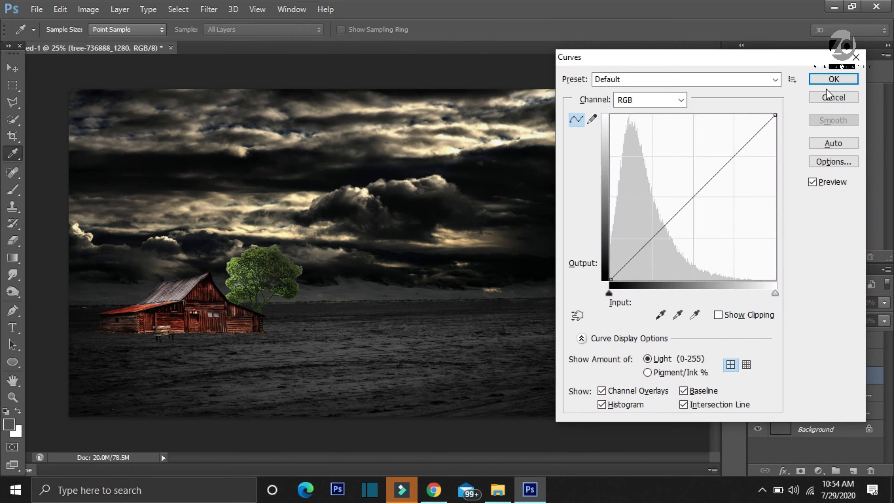
left_click_drag(753, 141, 740, 121)
left_click_drag(641, 247, 648, 259)
left_click_drag(740, 123, 737, 125)
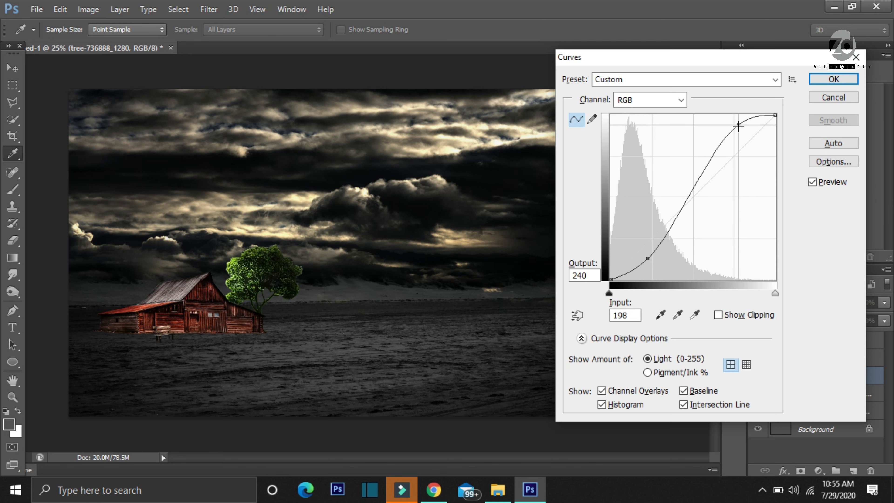
left_click_drag(646, 258, 646, 257)
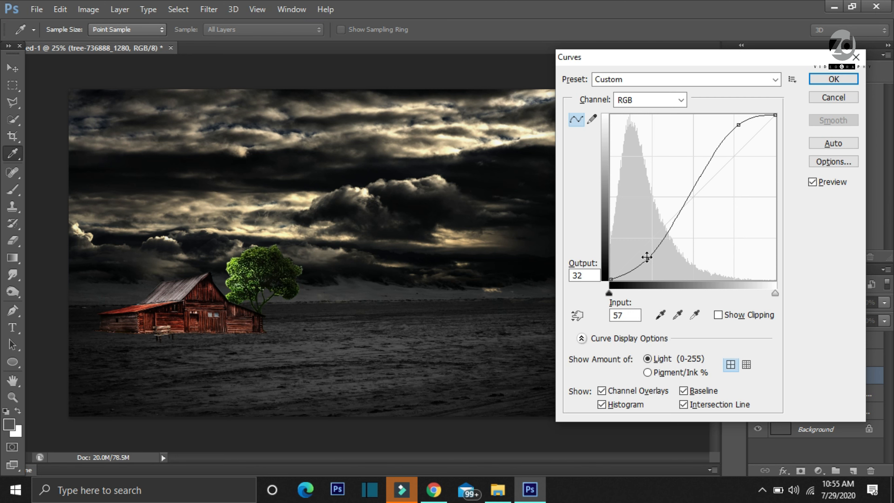
left_click(827, 81)
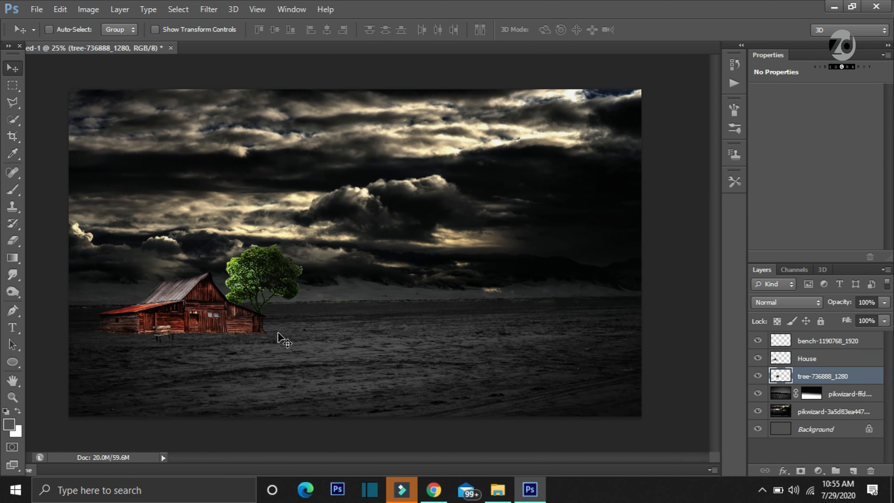
Open the fence photo 1-wooden-barrier_FS19.jpg from the desktop as a separate document
left_click(47, 16)
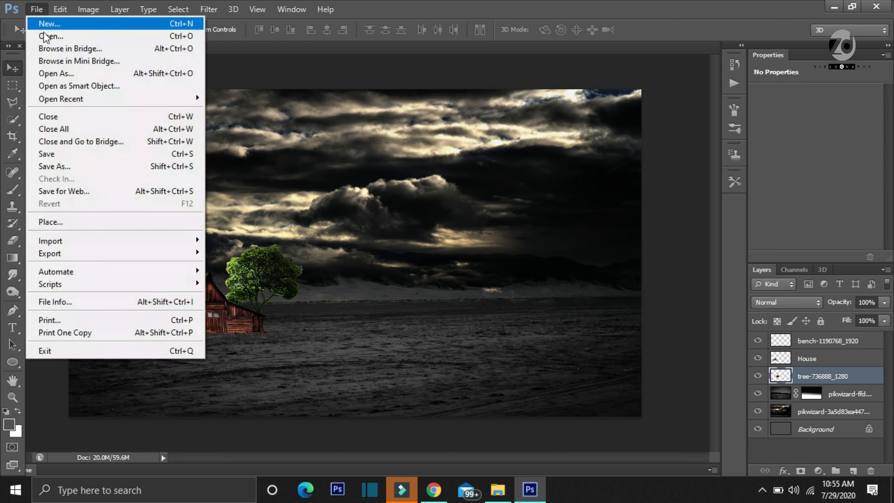
left_click(44, 35)
left_click(292, 158)
left_click_drag(617, 133, 512, 198)
double_click(432, 160)
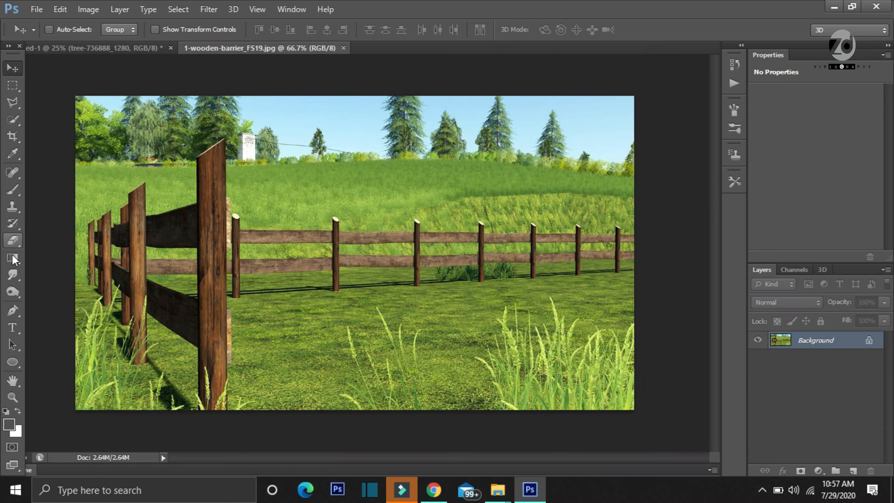
Trace a closed Pen path around the long rear fence, from the post beside the large foreground post to the photo's right edge
left_click(12, 310)
key("ctrl+plus")
left_click_drag(176, 198, 182, 201)
left_click(181, 218)
left_click(322, 220)
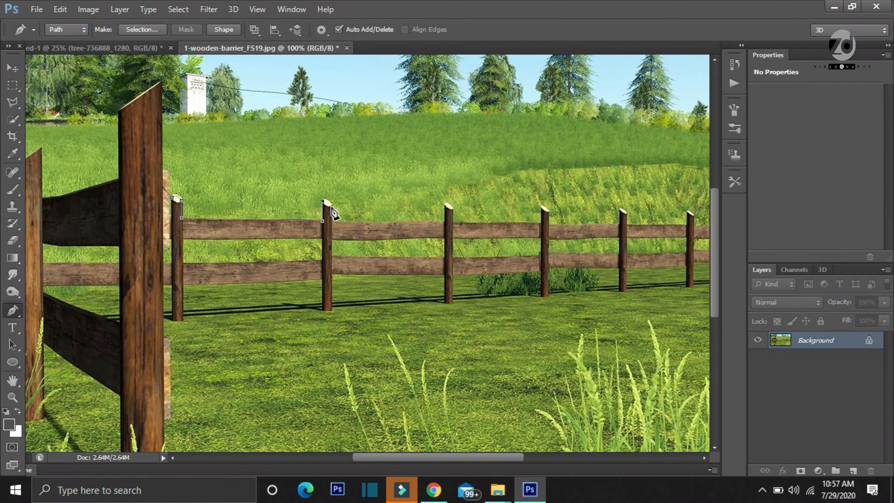
left_click(540, 225)
left_click(542, 207)
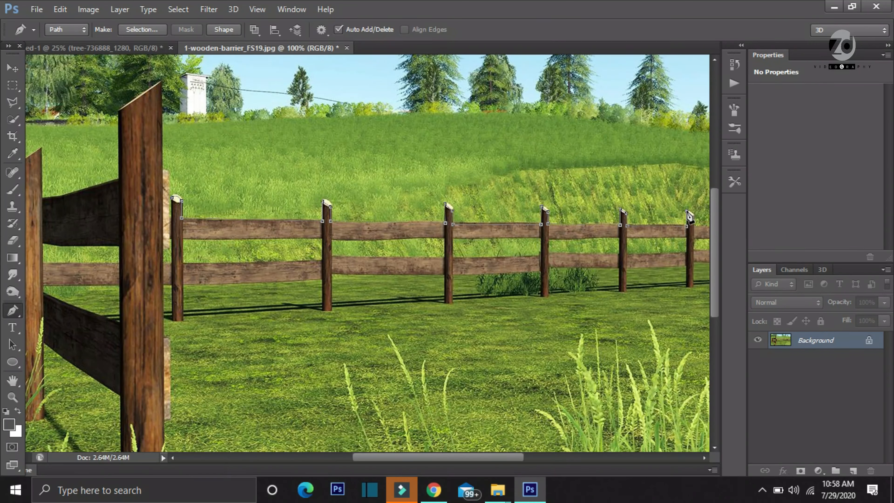
scroll(696, 232, "right", 3)
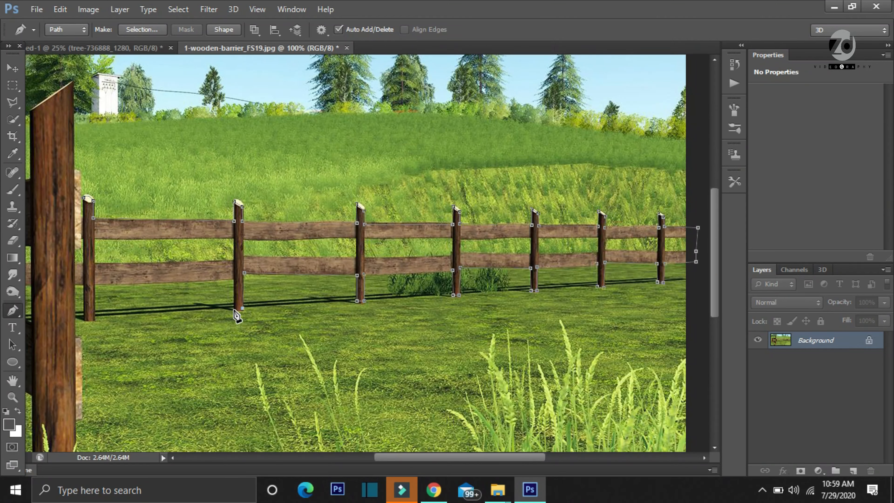
left_click(87, 201)
Convert the fence path to a selection and add a layer mask from it to isolate the fence
right_click(121, 236)
left_click(181, 238)
left_click(514, 140)
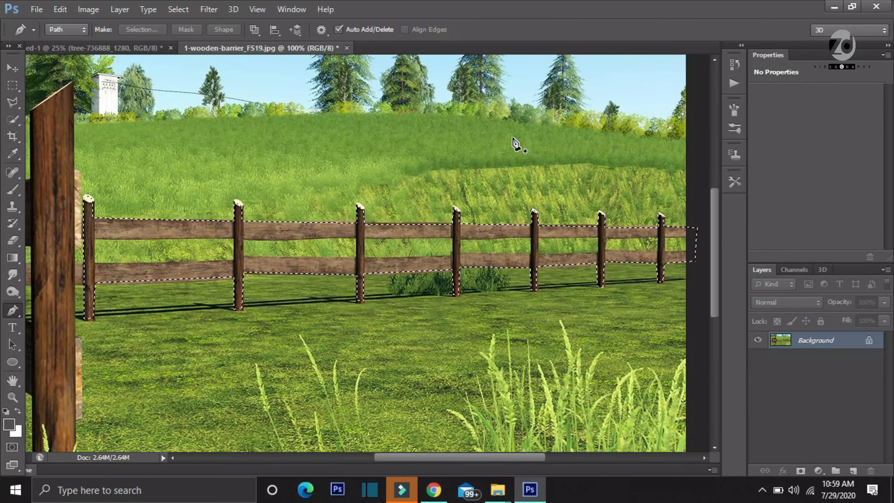
left_click(800, 470)
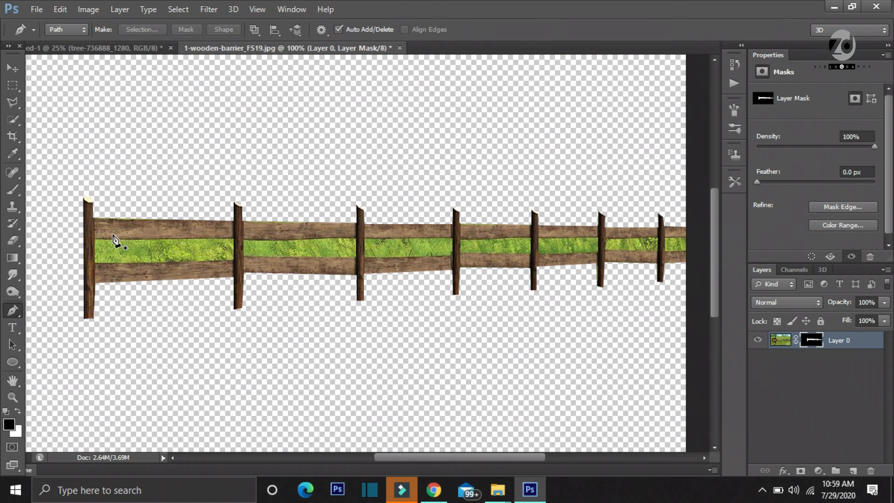
Select the grass gap between the rails from the first to the second post with a Pen path and erase it on the layer mask
left_click(95, 238)
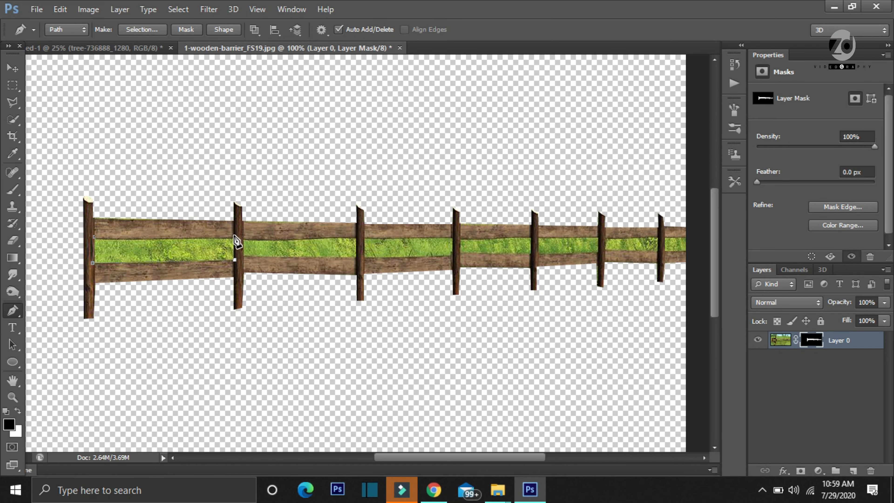
right_click(120, 248)
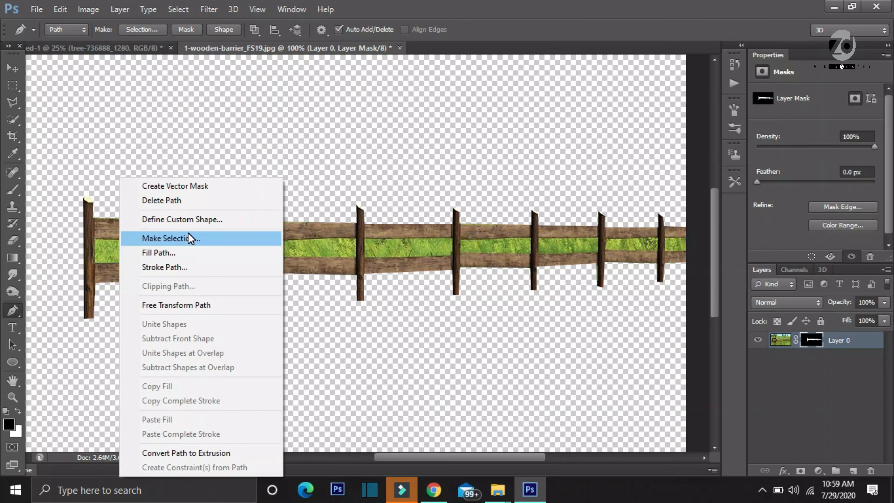
left_click(189, 238)
left_click(523, 139)
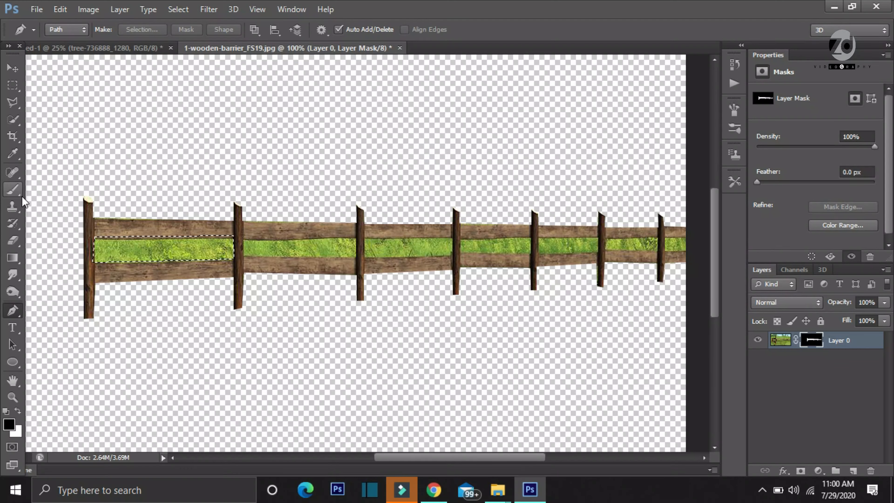
left_click(12, 241)
left_click(18, 411)
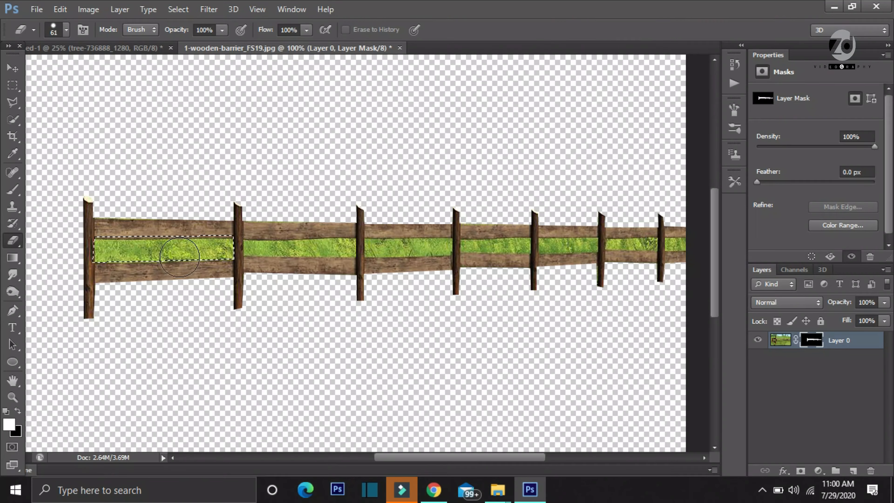
mouse_move(223, 248)
left_mouse_down()
mouse_move(99, 235)
mouse_move(188, 256)
left_mouse_up()
Show the mask overlay and remove the grass between the second and third posts from the mask using a Pen path selection
left_click(12, 310)
key("x")
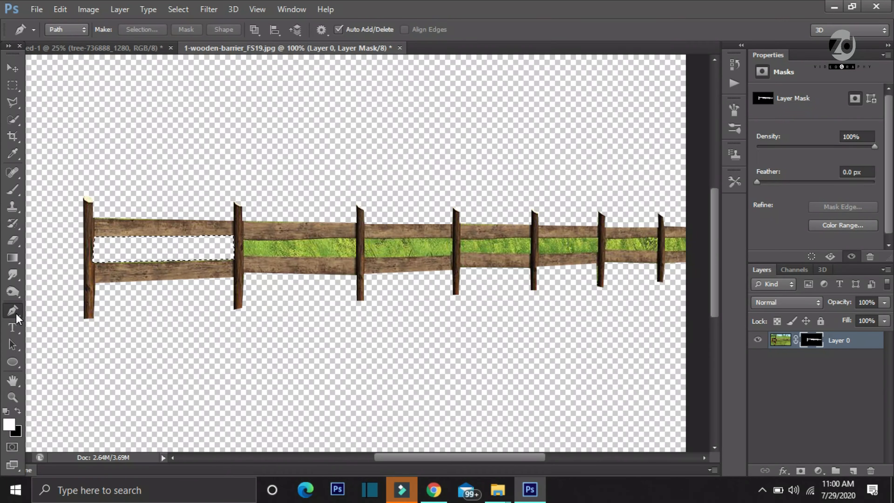
key("backslash")
left_click(242, 238)
left_click(242, 257)
left_click(355, 259)
left_click(356, 237)
left_click(243, 238)
right_click(274, 246)
left_click(306, 238)
key("Return")
key("x")
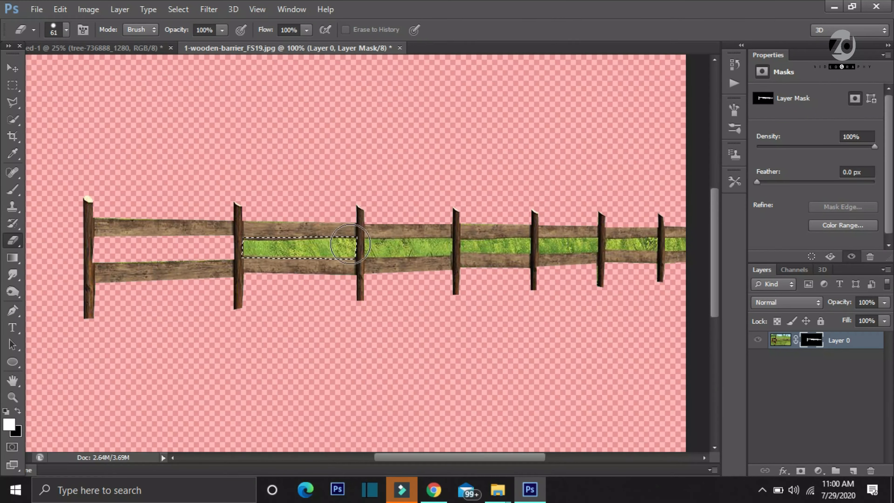
key("Delete")
Select the grass gap between the third and fourth posts with a Pen path and erase it on the layer mask
left_click(363, 237)
left_click(455, 238)
left_click(451, 256)
left_click(363, 258)
left_click(365, 237)
right_click(397, 247)
left_click(427, 243)
left_click(514, 140)
left_click(12, 241)
left_click_drag(442, 247, 378, 252)
Select the grass gap between the fourth and fifth posts with a Pen path and erase it on the layer mask
left_click(12, 310)
left_click(459, 239)
left_click(530, 237)
left_click(530, 254)
left_click(459, 254)
left_click(459, 239)
right_click(470, 246)
left_click(500, 242)
left_click(512, 142)
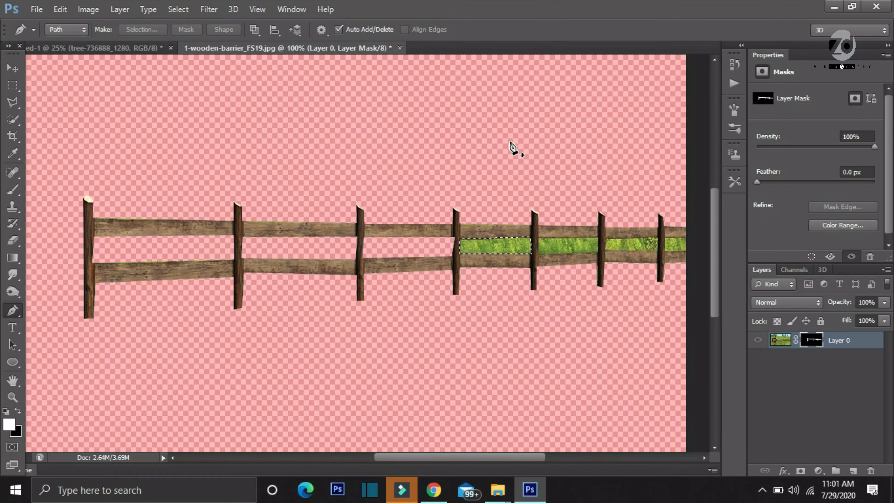
left_click(12, 240)
left_click_drag(522, 246, 476, 245)
Select the grass gap between the fifth and sixth posts with a Pen path and erase it on the layer mask
left_click(12, 310)
left_click(538, 238)
left_click(537, 254)
left_click(600, 253)
left_click(599, 237)
left_click(538, 238)
right_click(553, 245)
left_click(582, 241)
left_click(513, 142)
left_click(13, 241)
left_click_drag(592, 245, 549, 245)
Select the grass gap between the sixth and seventh posts with a Pen path and erase it on the layer mask
left_click(12, 310)
left_click(605, 238)
left_click(605, 250)
left_click(659, 252)
left_click(660, 235)
right_click(622, 244)
left_click(651, 241)
left_click(512, 141)
left_click(12, 241)
left_click_drag(647, 242, 621, 238)
Erase the last grass gap, from the seventh post to the photo's right edge, on the layer mask using a Pen path selection, and deselect
left_click(12, 310)
left_click(665, 237)
left_click(664, 250)
left_click(689, 251)
right_click(673, 244)
left_click(706, 240)
left_click(512, 141)
left_click(12, 241)
left_click_drag(676, 243, 636, 266)
key("ctrl+d")
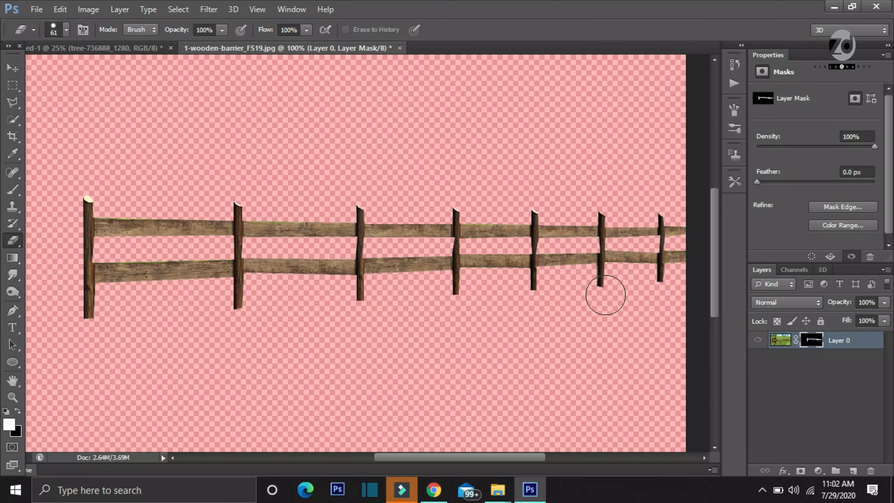
Start saving a copy of the fence cutout in PNG format
left_click(37, 9)
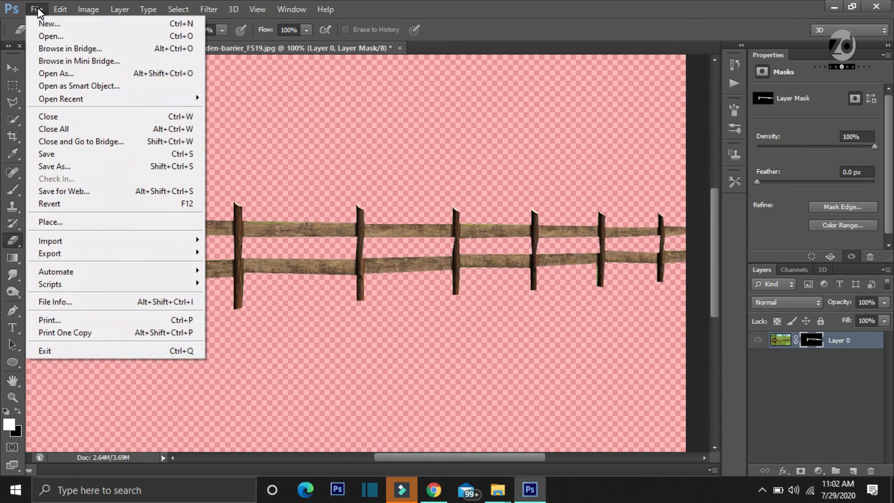
left_click(66, 168)
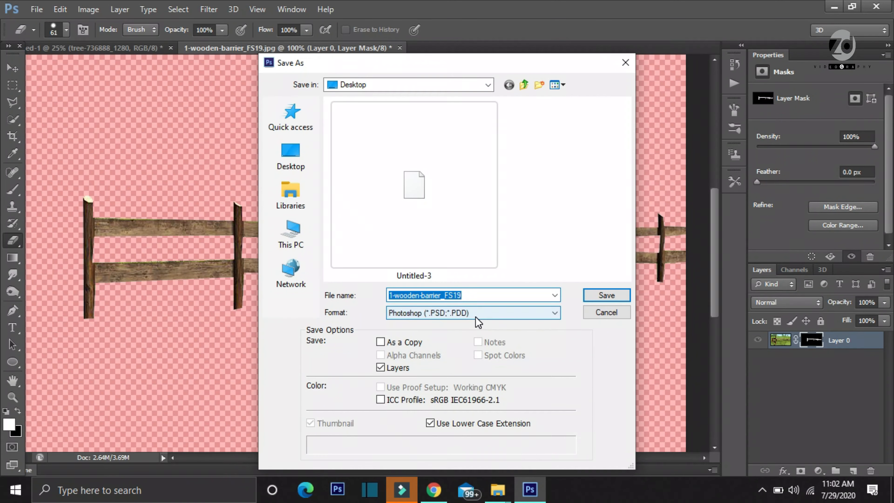
left_click(477, 317)
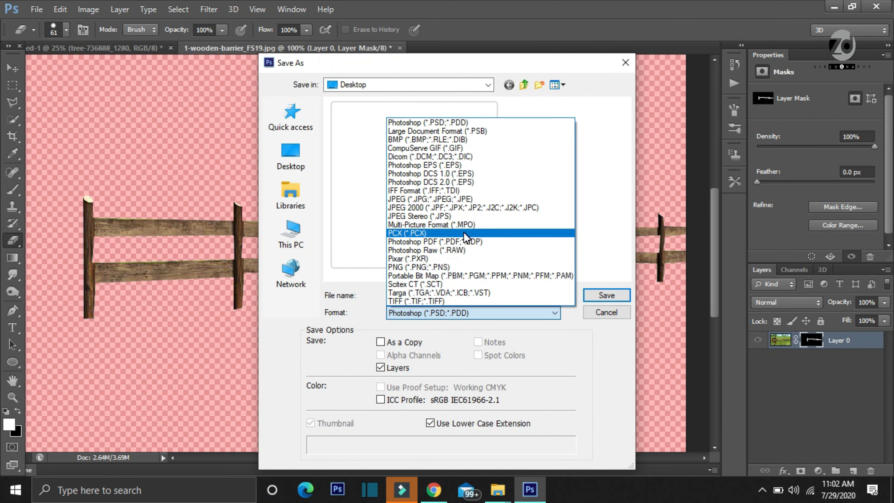
left_click(444, 268)
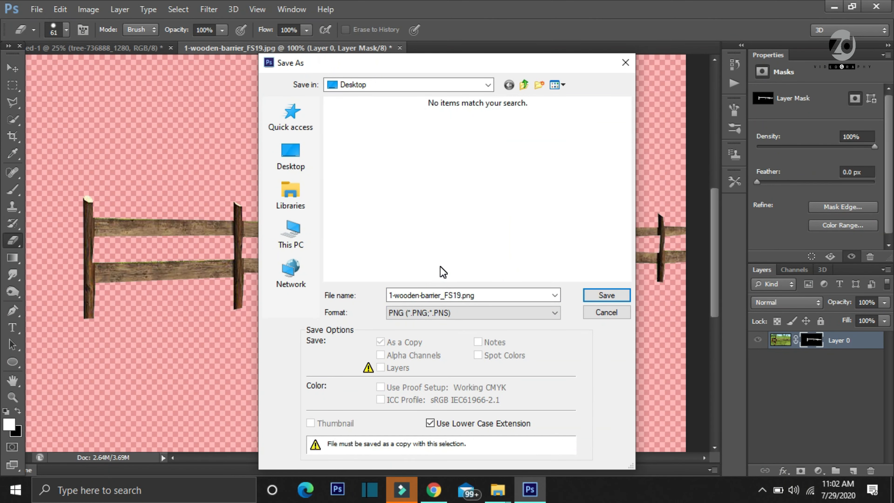
Save the PNG as wooden in the png files folder on Local Disk (E:) and check the folder for it
left_click(290, 157)
left_click(291, 234)
scroll(473, 214, "down", 3)
double_click(542, 180)
left_click(606, 295)
left_click(528, 205)
left_click_drag(477, 296, 344, 282)
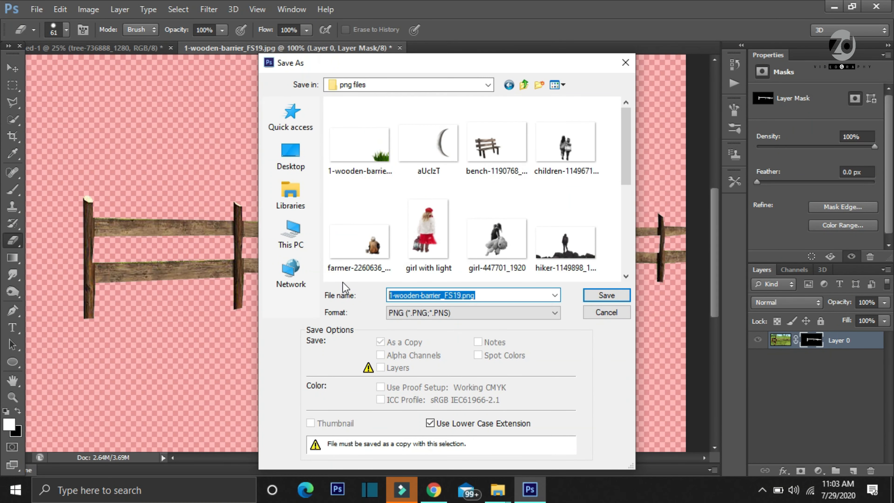
key("Return")
left_click(485, 150)
mouse_move(497, 490)
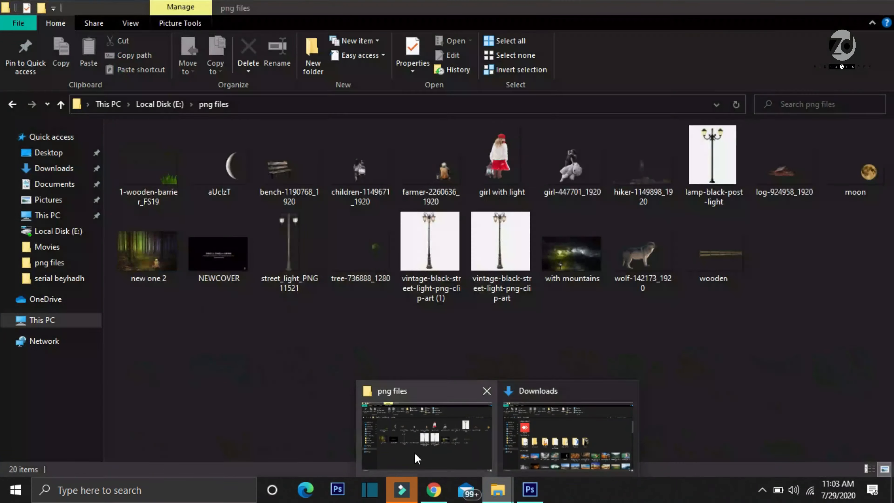
left_click(414, 452)
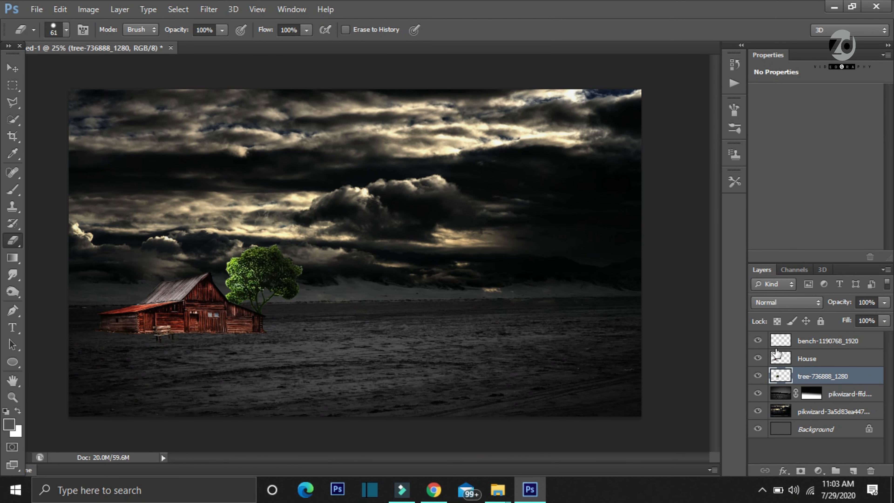
Place the wooden PNG above the bench layer in the composite and scale it down to about 35%
left_click(832, 346)
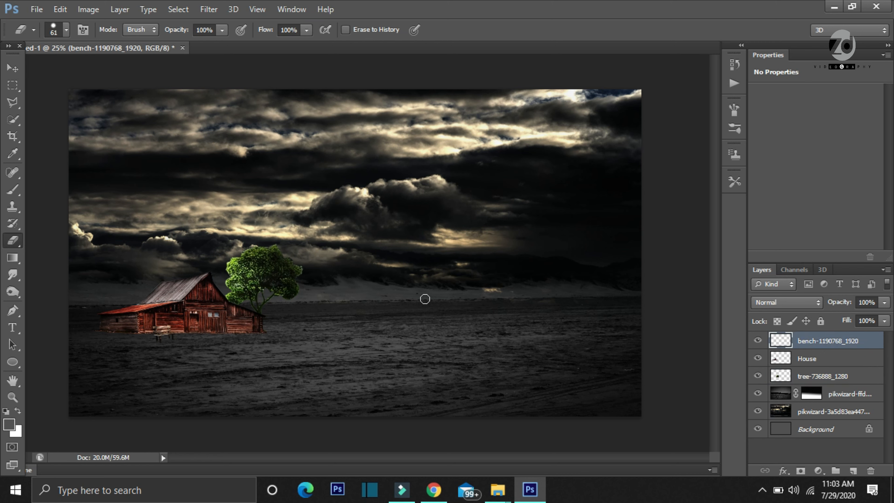
left_click(36, 10)
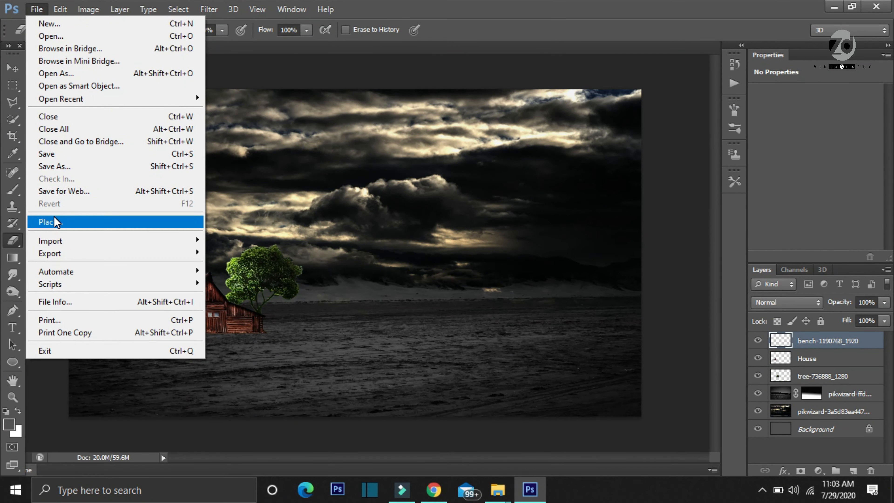
left_click(55, 222)
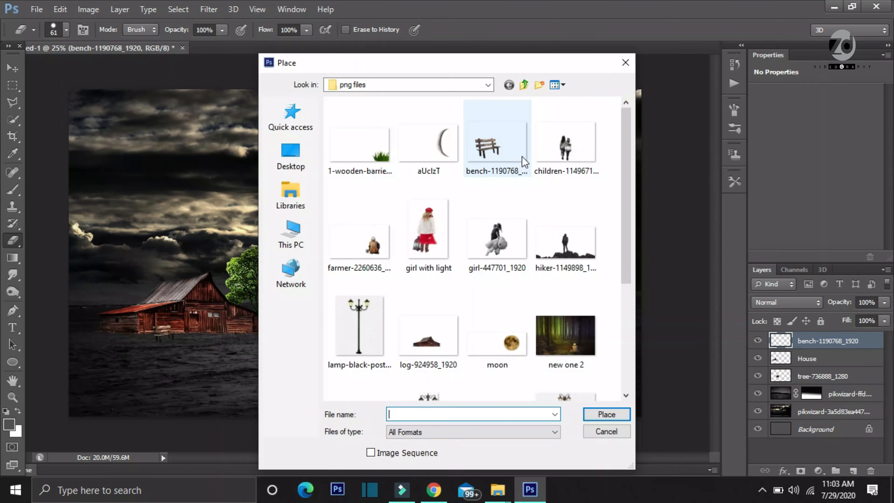
left_click_drag(630, 159, 630, 283)
double_click(595, 349)
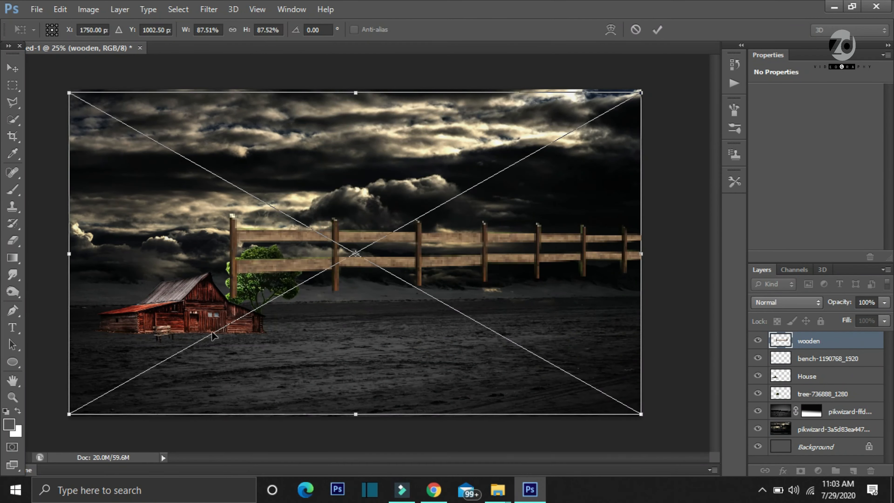
left_click_drag(122, 370, 415, 204)
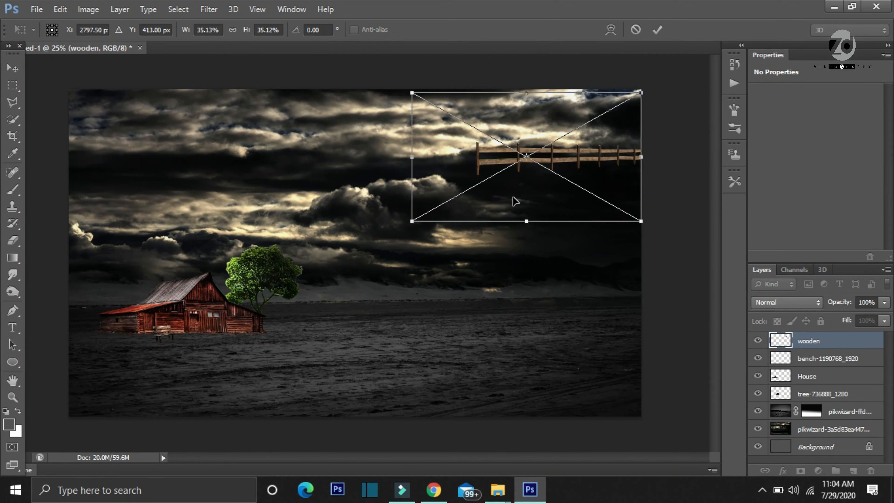
left_click(657, 30)
Move the fence to the ground beside the barn's right side and put its layer below the tree layer
key("e")
key("v")
mouse_move(522, 164)
left_mouse_down()
mouse_move(380, 236)
mouse_move(285, 320)
mouse_move(270, 322)
left_mouse_up()
left_click_drag(832, 342, 828, 396)
left_click_drag(328, 313, 332, 310)
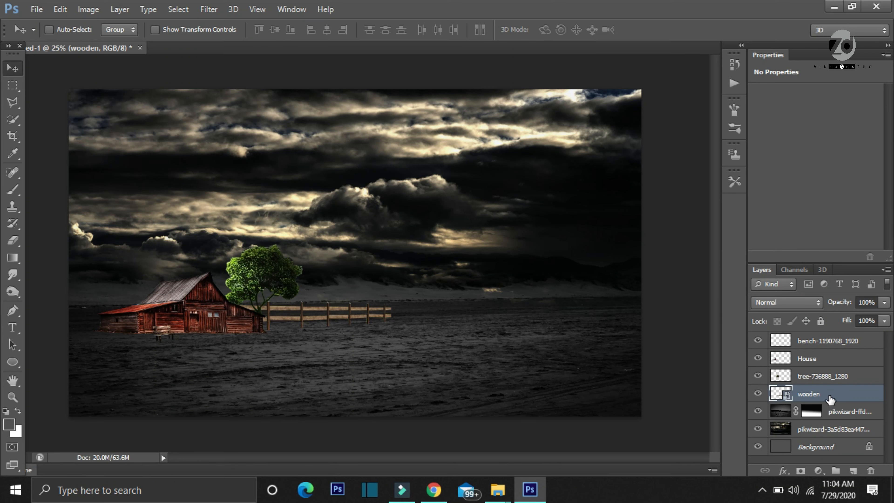
Duplicate the fence layer and move the copy behind the barn so it extends to the image's left edge
key("ctrl+j")
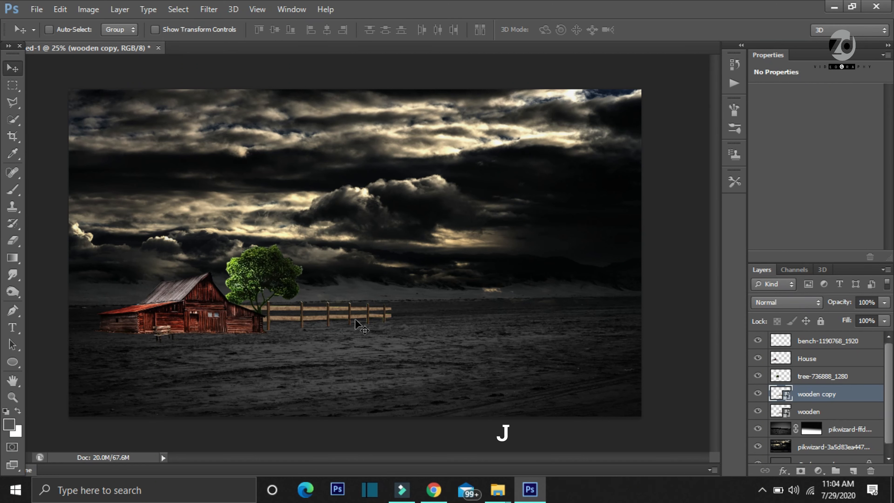
left_click_drag(342, 311, 164, 312)
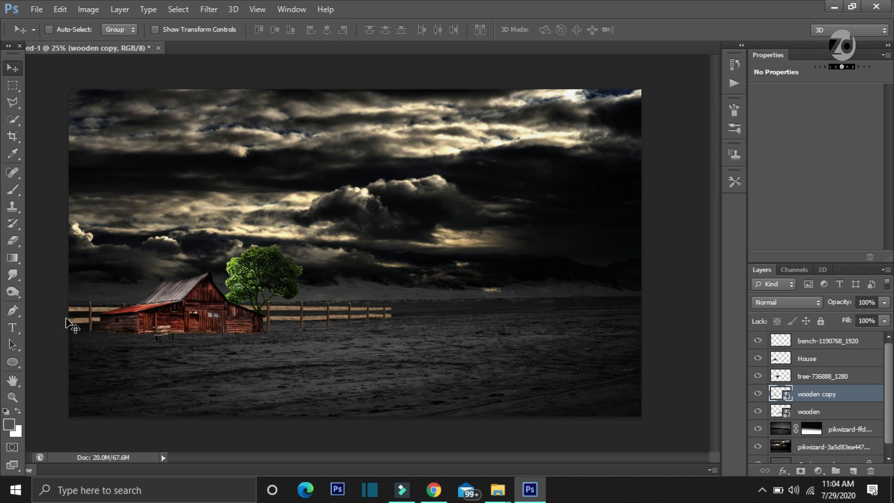
Duplicate the fence once more, scale the copy down, and attach it to the fence's right end
left_click_drag(310, 310, 507, 315)
left_click(832, 411)
left_click(832, 396)
key("ctrl+j")
key("ctrl+t")
left_click_drag(327, 374, 426, 319)
key("Return")
left_click_drag(514, 294, 443, 316)
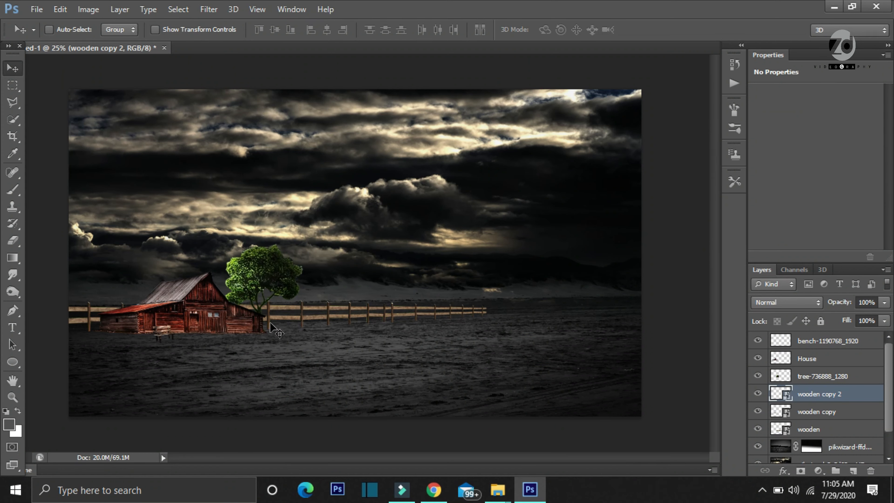
Rasterize the wooden, wooden copy and wooden copy 2 layers
left_click(811, 427)
right_click(809, 428)
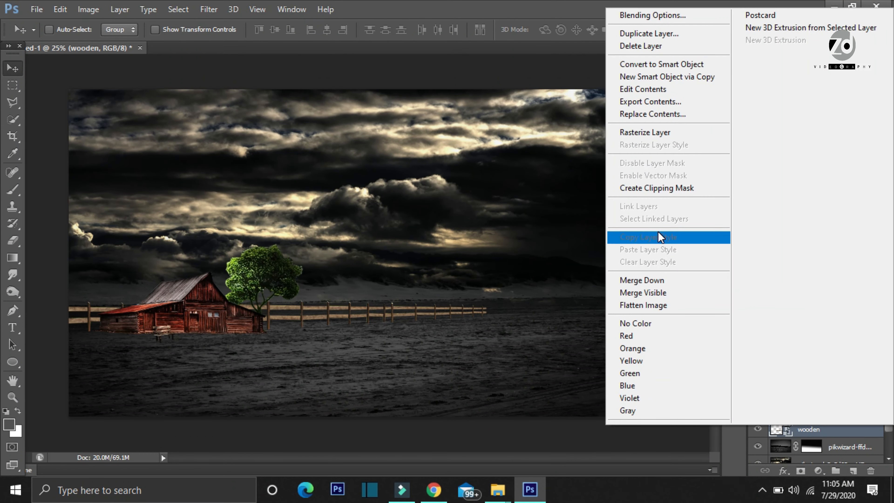
left_click(643, 133)
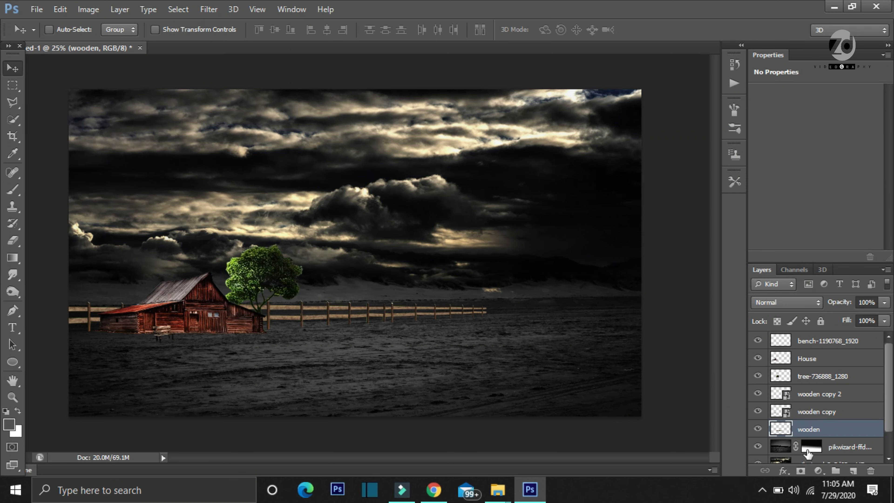
right_click(819, 412)
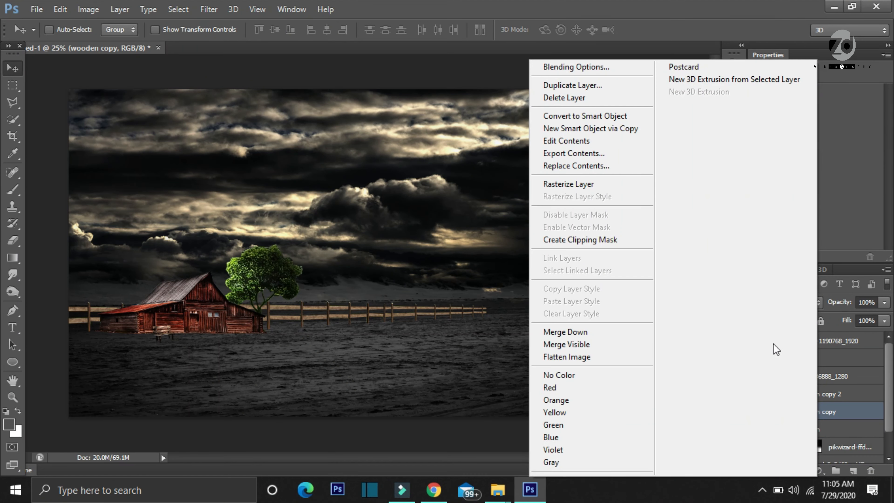
left_click(549, 184)
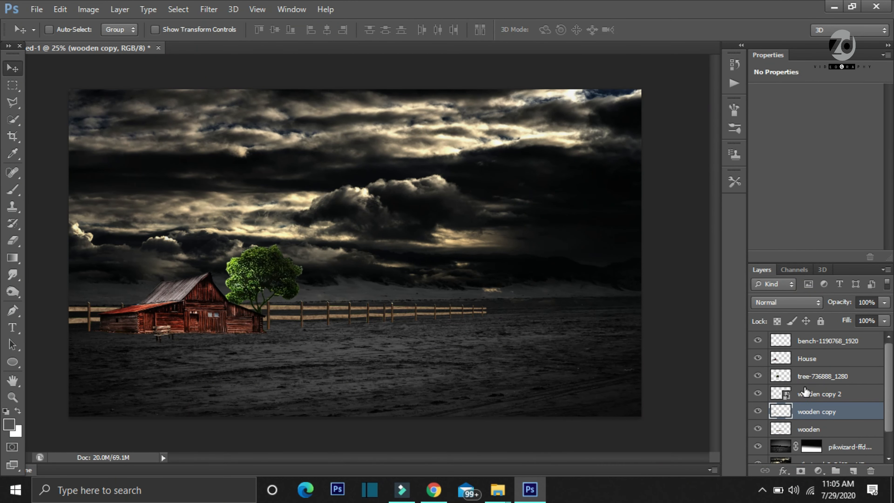
right_click(806, 394)
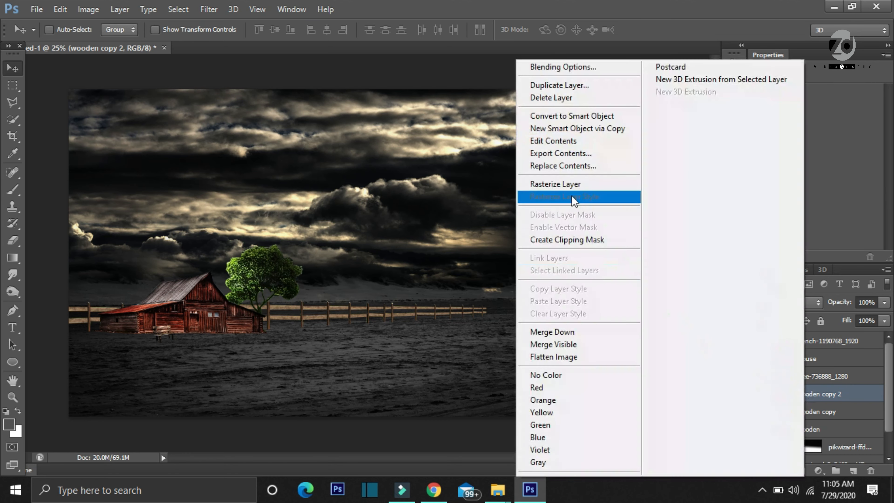
left_click(564, 183)
Increase the wooden layer's contrast with an S-shaped curve, raising the highlights and lowering input 73 to output 50
left_click(805, 426)
key("ctrl+m")
left_click_drag(730, 160, 723, 131)
left_click_drag(649, 241, 657, 247)
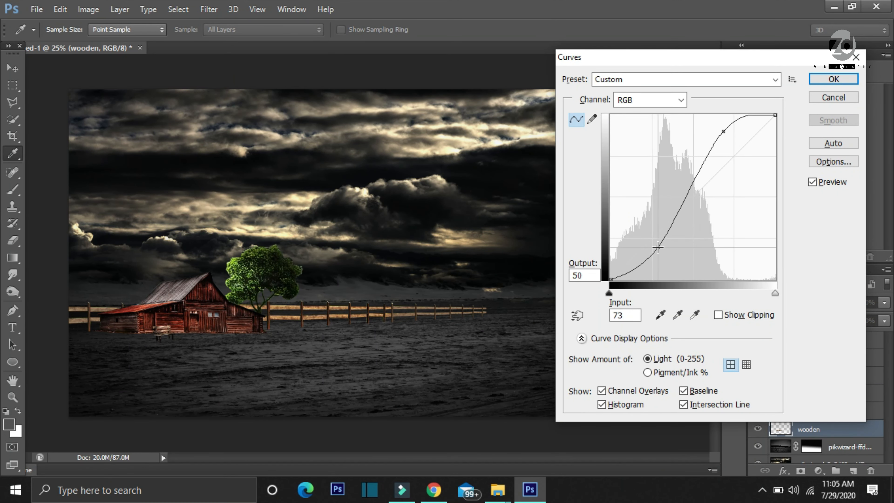
left_click(833, 79)
Brighten the wooden copy layer with Curves, raising input 178 to output 242 and adding a shadow point
left_click(813, 414)
key("ctrl+m")
left_click_drag(726, 163, 726, 125)
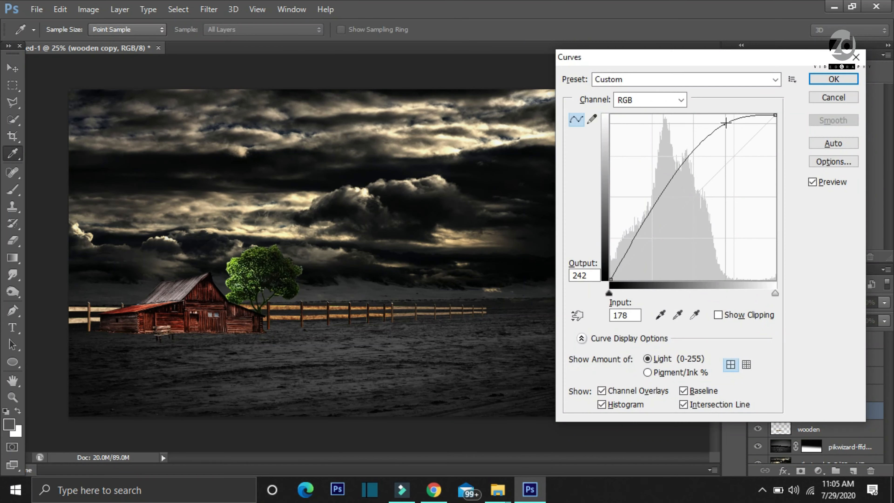
left_click_drag(640, 250, 640, 247)
left_click(833, 79)
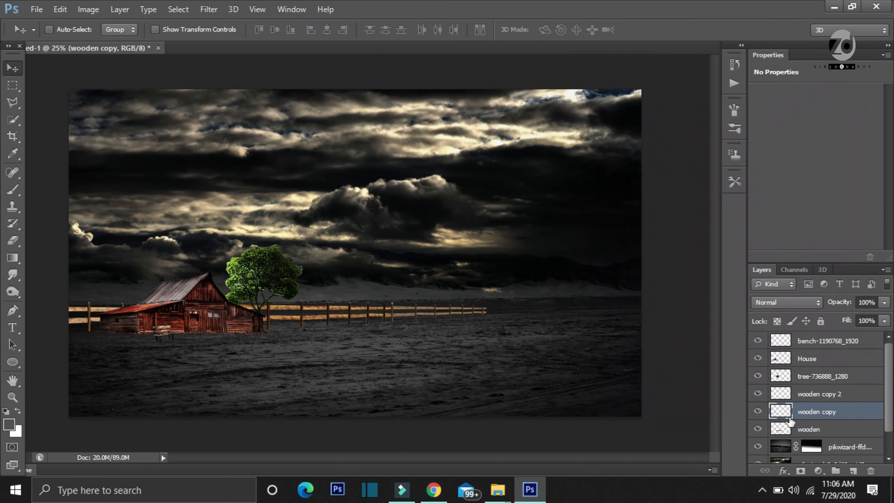
Increase the wooden copy 2 layer's contrast with Curves, raising the highlights and lowering input 75 to output 42
key("ctrl+j")
key("ctrl+m")
left_click_drag(744, 152, 723, 129)
left_click_drag(640, 229, 658, 252)
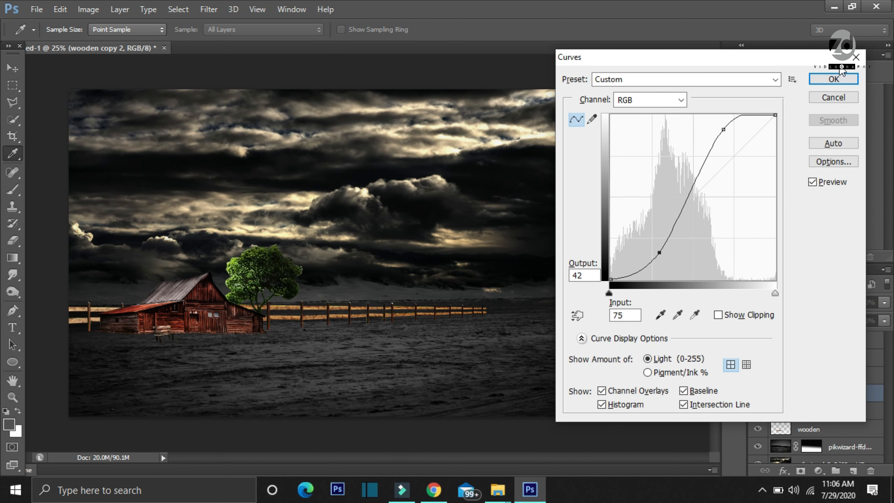
key("Return")
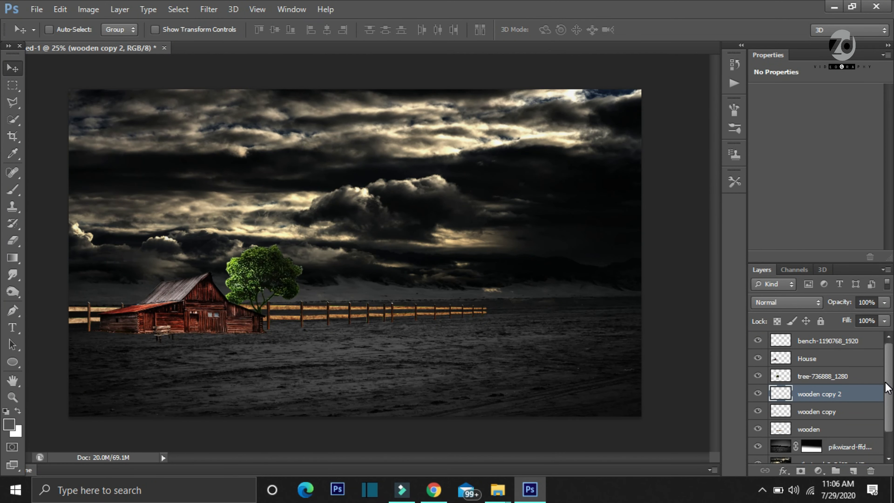
Add a new layer above the bench layer and name it ground light
left_click(833, 340)
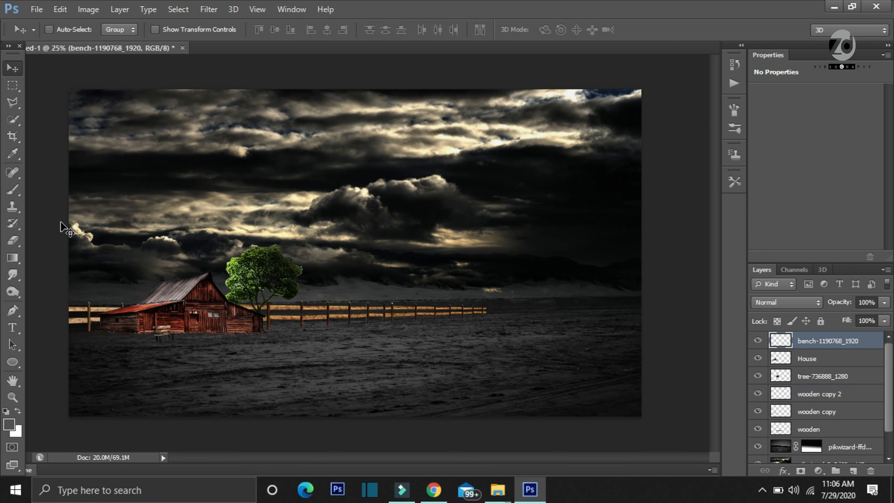
left_click(854, 470)
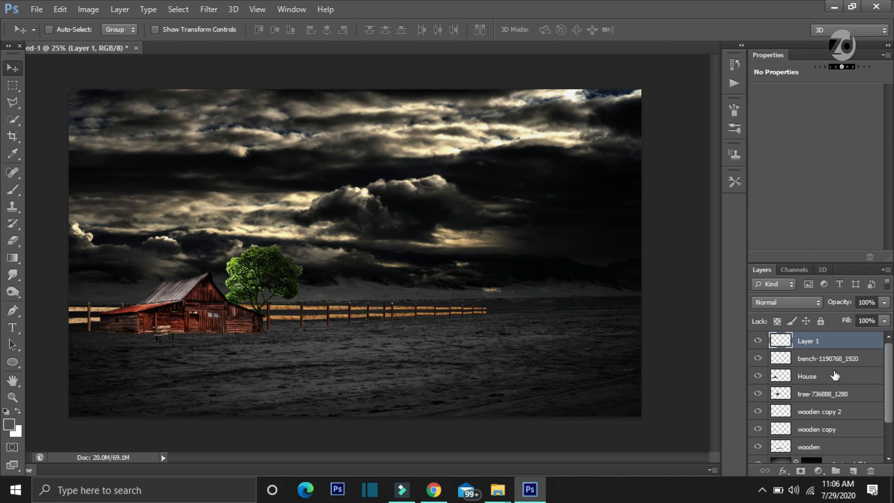
double_click(810, 341)
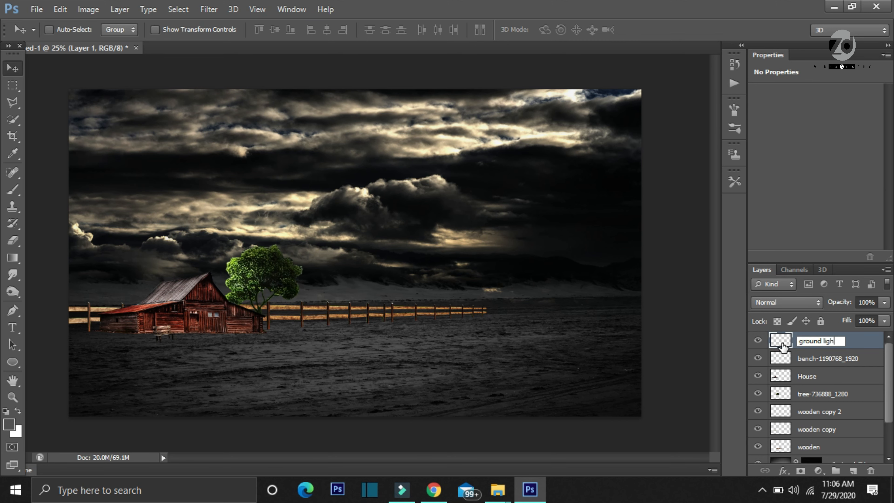
key("Return")
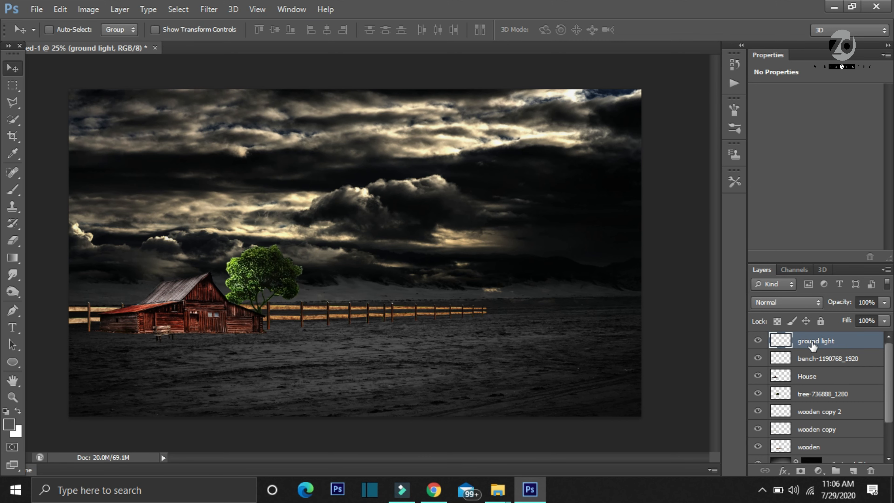
Sample the barn's dark red, #4d1c15, as the foreground color
key("i")
left_click(9, 424)
left_click(197, 310)
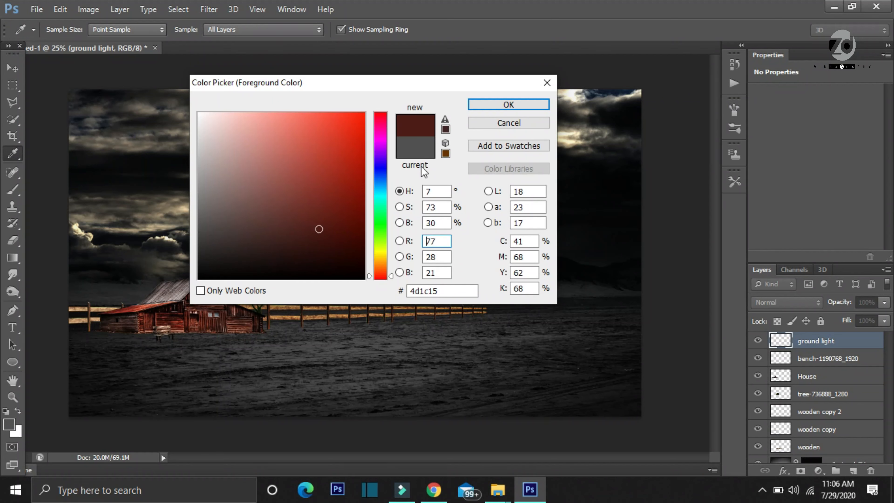
left_click(511, 108)
Paint a soft red brush dab on the ground before the barn and stretch it horizontally to about 769% width
left_click(198, 340)
key("ctrl+t")
left_click_drag(223, 340, 388, 348)
left_click_drag(172, 339, 5, 339)
left_click_drag(250, 338, 251, 333)
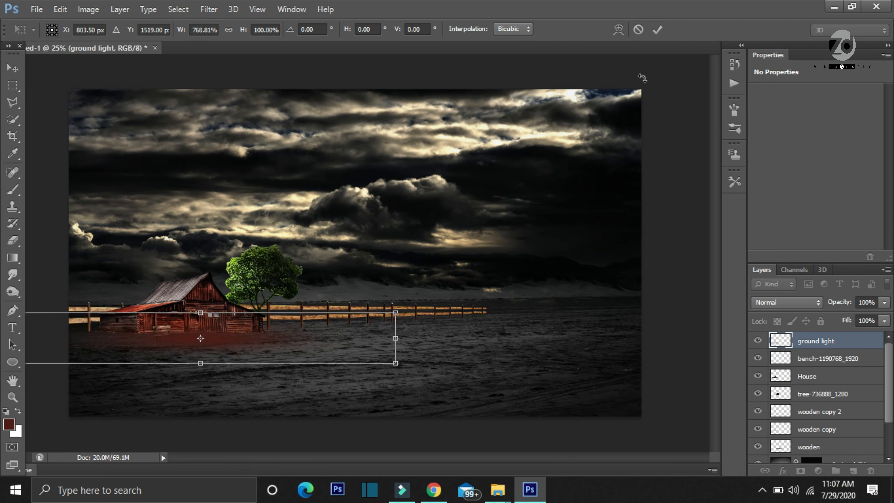
left_click(657, 29)
Set the blend mode of the ground light layer to Overlay
left_click(787, 302)
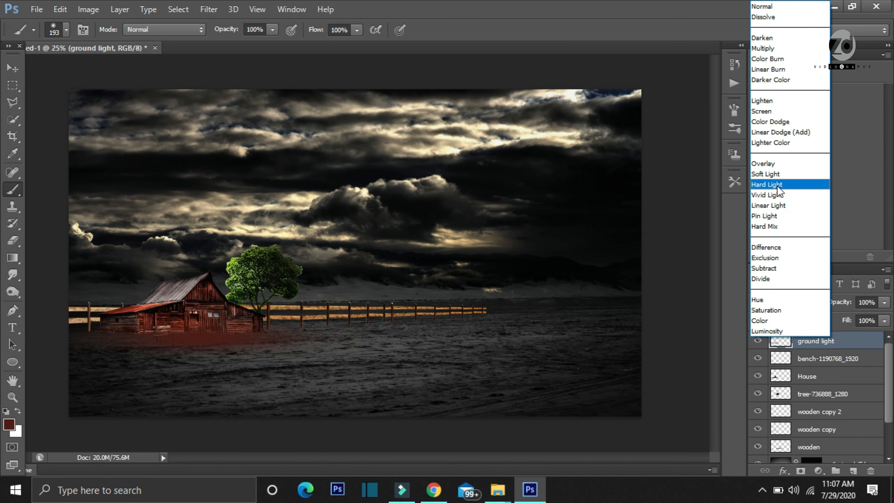
left_click(774, 164)
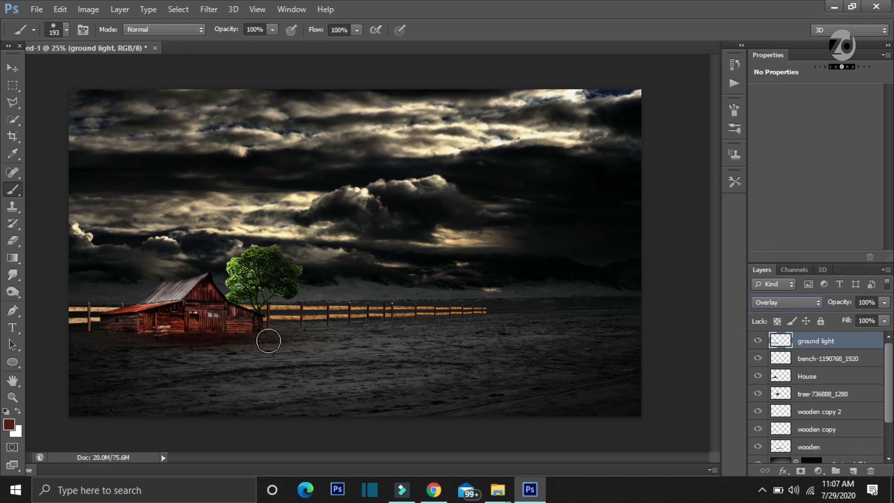
left_click(784, 302)
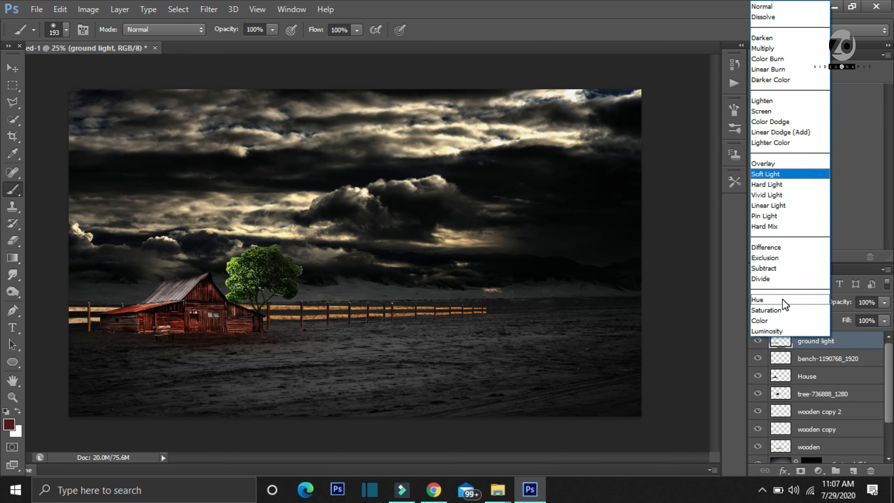
left_click(780, 160)
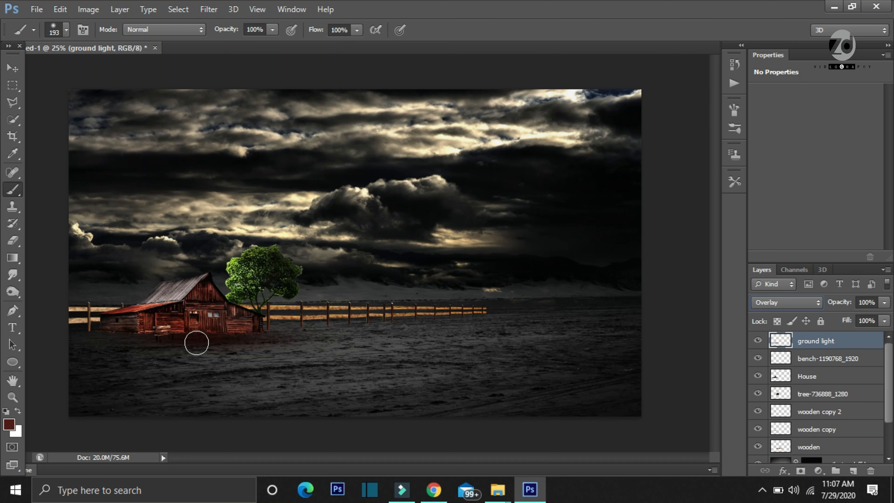
Add a new layer above the ground light layer and name it wooden color
left_click(854, 471)
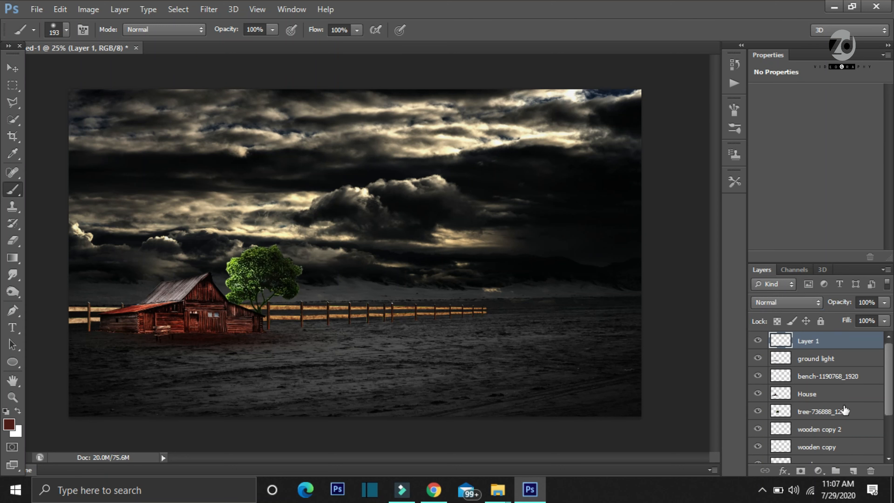
double_click(811, 340)
type("woo")
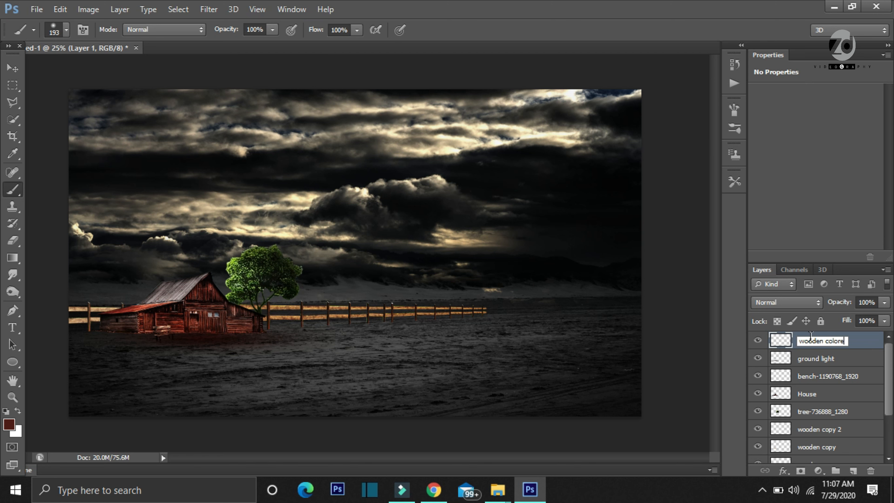
key("Return")
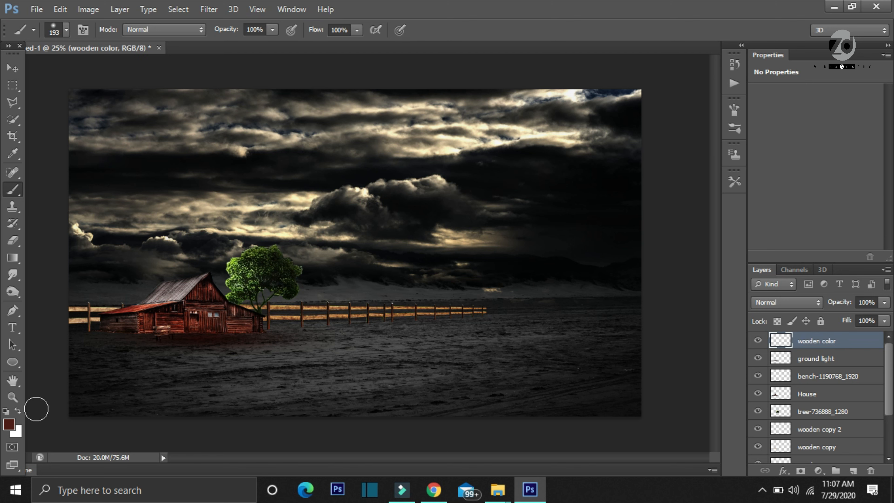
Sample a near-black, #020202, from the image as the foreground color
left_click(10, 424)
left_click(203, 273)
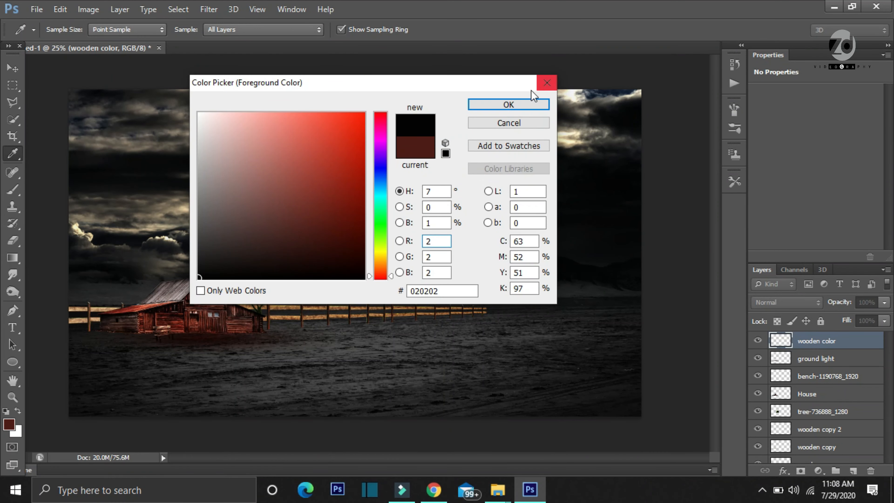
left_click(532, 104)
Paint a soft black dab at the fence's base, stretch it to about 1250% width and 49% height, and rotate it about -1.4° along the fence
key("b")
left_click(421, 319)
key("ctrl+t")
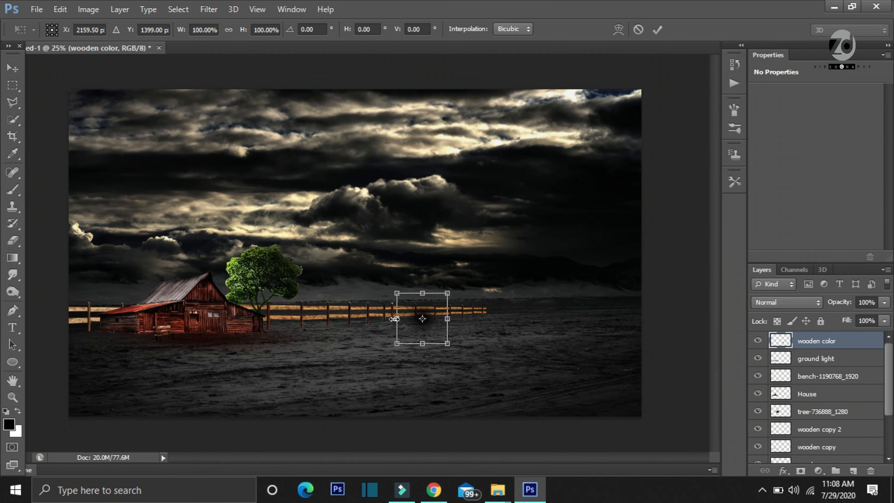
left_click_drag(398, 318, 149, 318)
left_click_drag(444, 318, 670, 316)
left_click_drag(149, 319, 36, 319)
left_click_drag(354, 293, 353, 309)
left_click_drag(354, 343, 353, 333)
left_click_drag(693, 328, 693, 319)
mouse_move(629, 320)
left_mouse_down()
mouse_move(581, 324)
mouse_move(624, 320)
left_mouse_up()
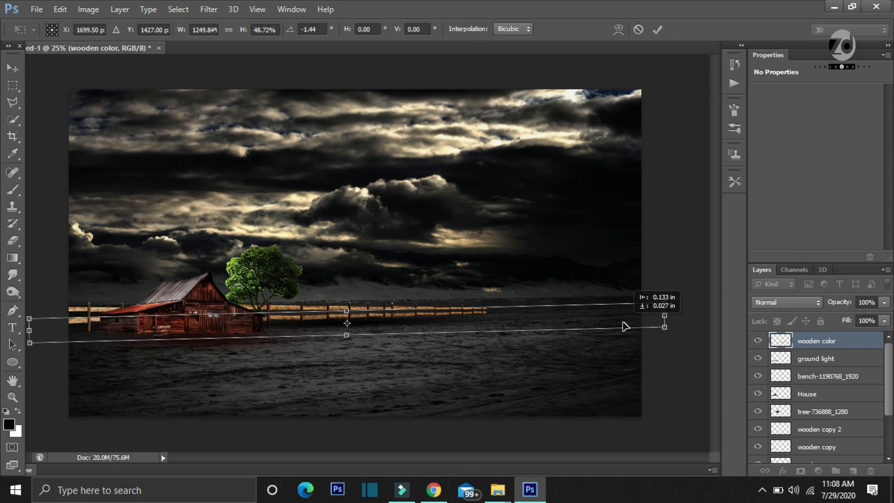
left_click(657, 29)
Try Overlay and Multiply on the wooden color layer and settle on the Soft Light blend mode
left_click(784, 302)
left_click(780, 163)
left_click(774, 303)
left_click(769, 174)
left_click(785, 302)
left_click(786, 56)
left_click(768, 307)
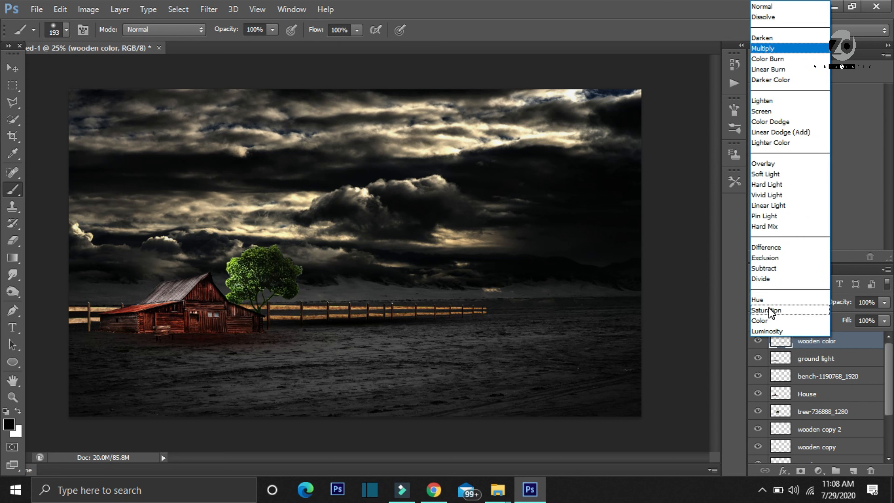
left_click(786, 175)
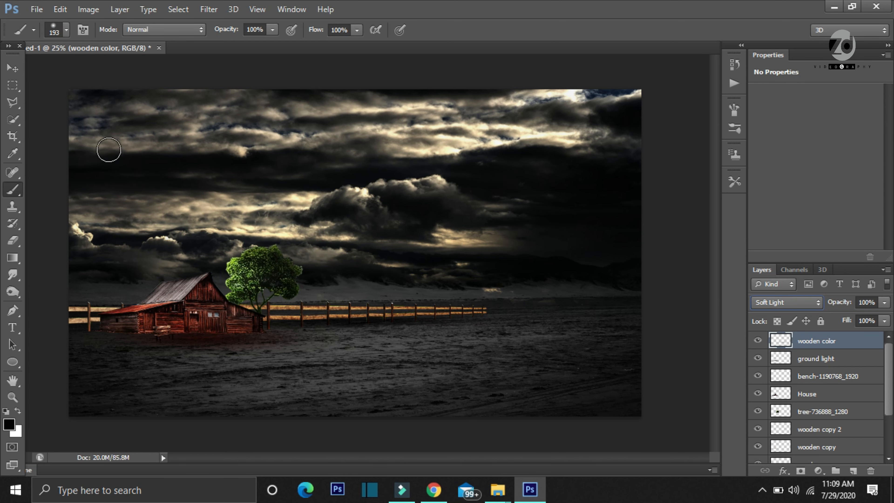
Place the street_light_PNG11521 image and scale it down to about 10.3% width and 14.1% height
left_click(36, 9)
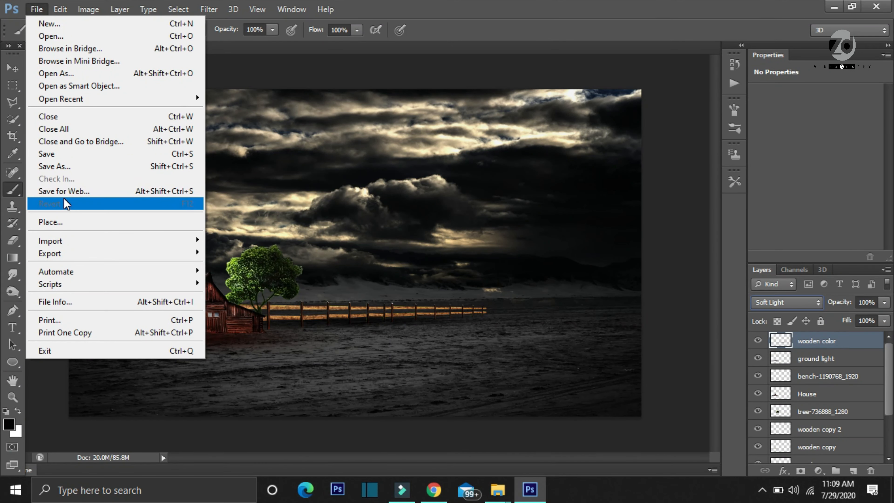
left_click(64, 226)
left_click_drag(625, 154, 622, 285)
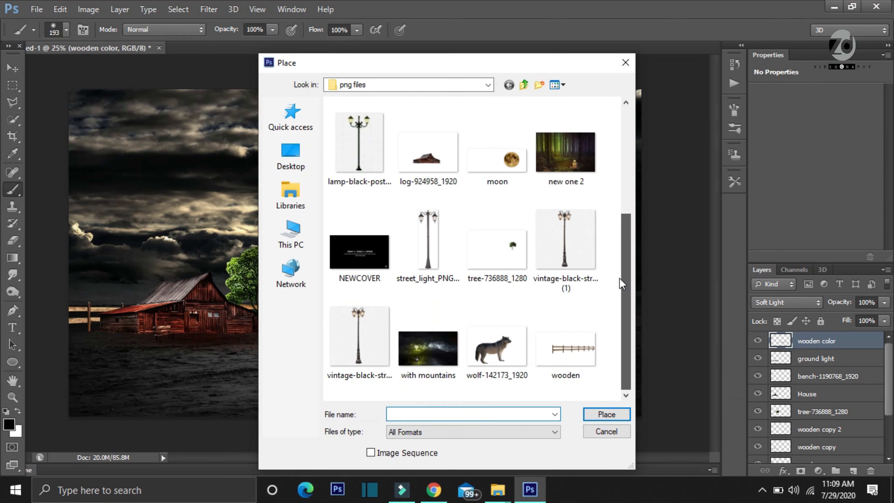
double_click(397, 232)
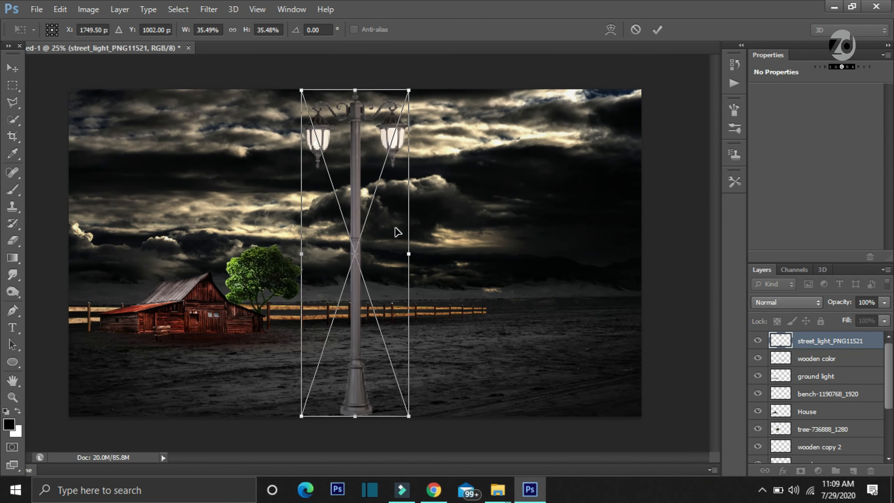
left_click_drag(410, 105, 351, 292)
left_click_drag(346, 337, 334, 350)
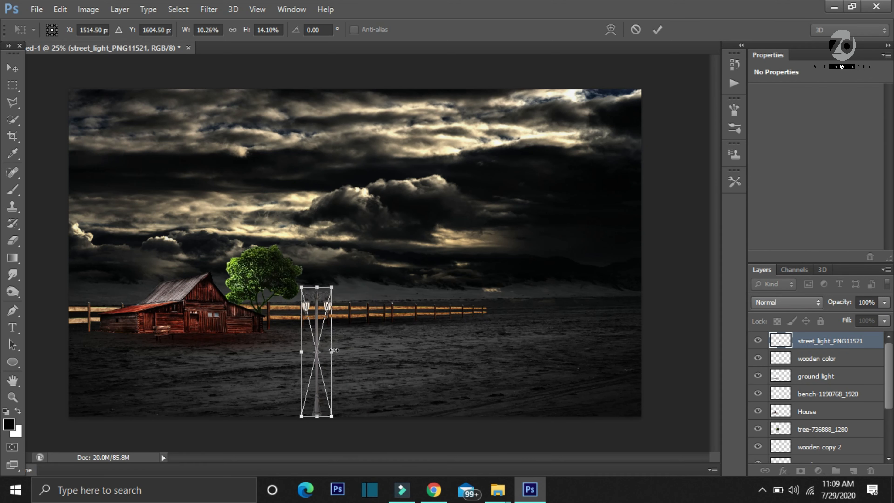
left_click(657, 29)
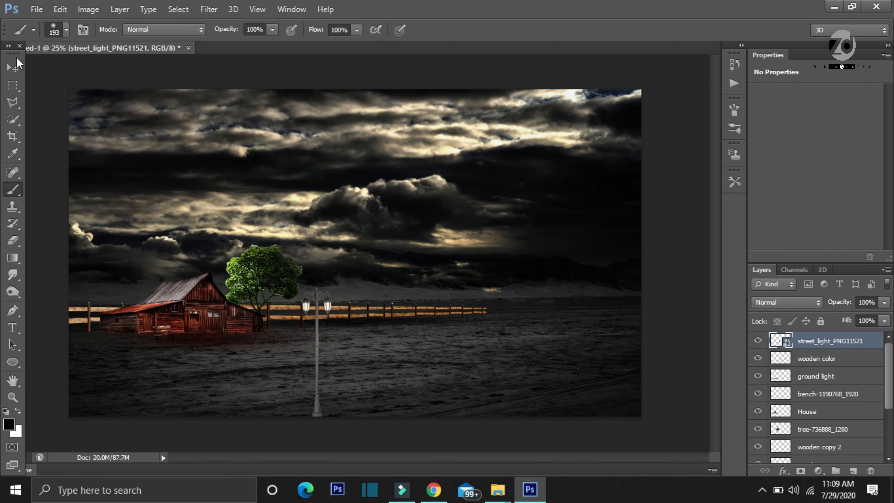
Move the street light to the barn's outer side and put its layer directly below the tree layer
left_click(14, 66)
left_click_drag(325, 335, 122, 249)
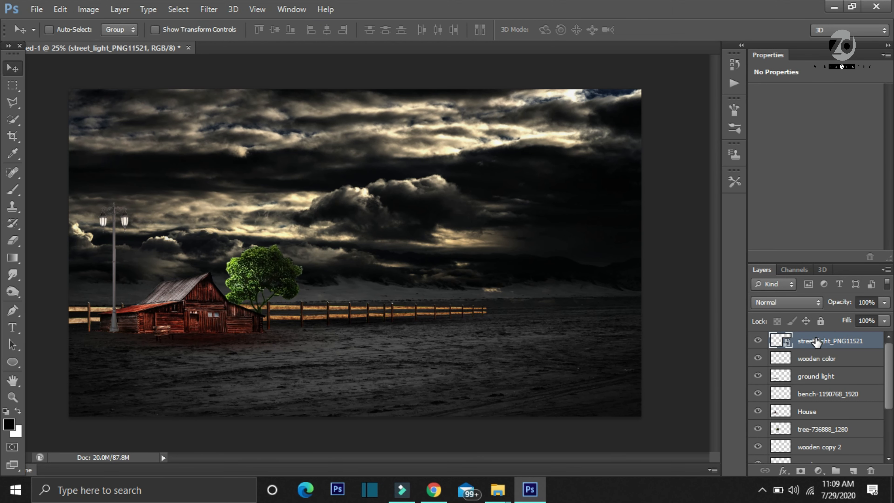
left_click_drag(816, 344, 831, 430)
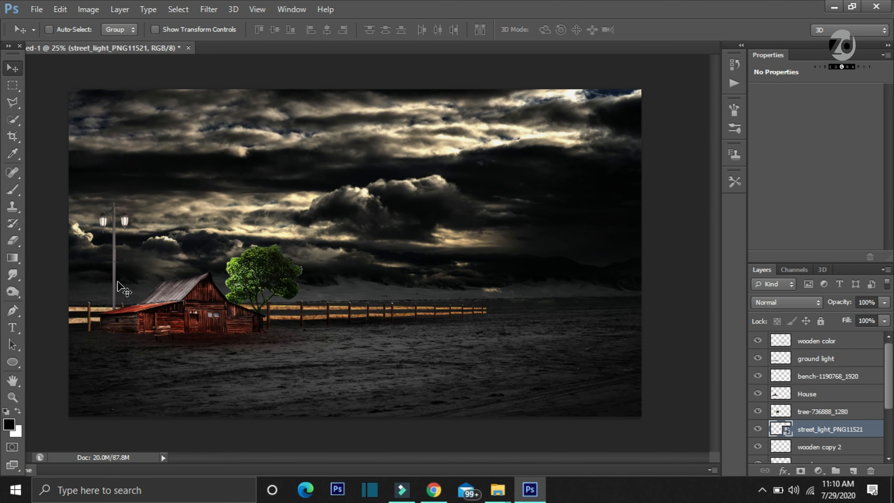
Shrink the street light slightly and shift it closer to the barn
key("ctrl+t")
mouse_move(129, 201)
left_mouse_down()
mouse_move(130, 221)
mouse_move(132, 212)
left_mouse_up()
left_click(656, 30)
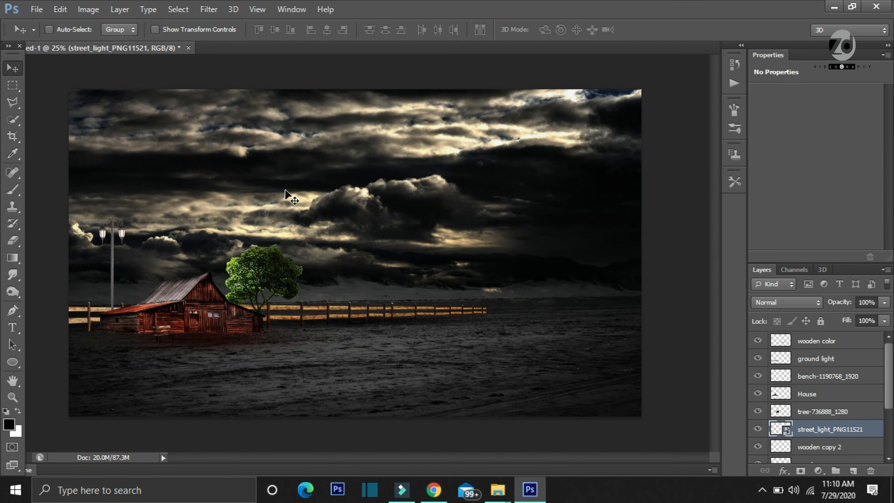
left_click_drag(101, 278, 113, 276)
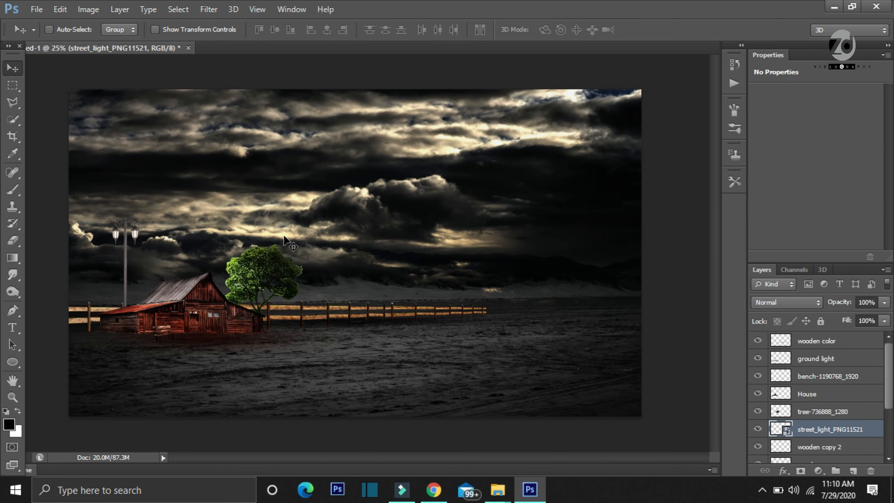
Rasterize the street_light_PNG11521 layer
scroll(837, 416, "down", 1)
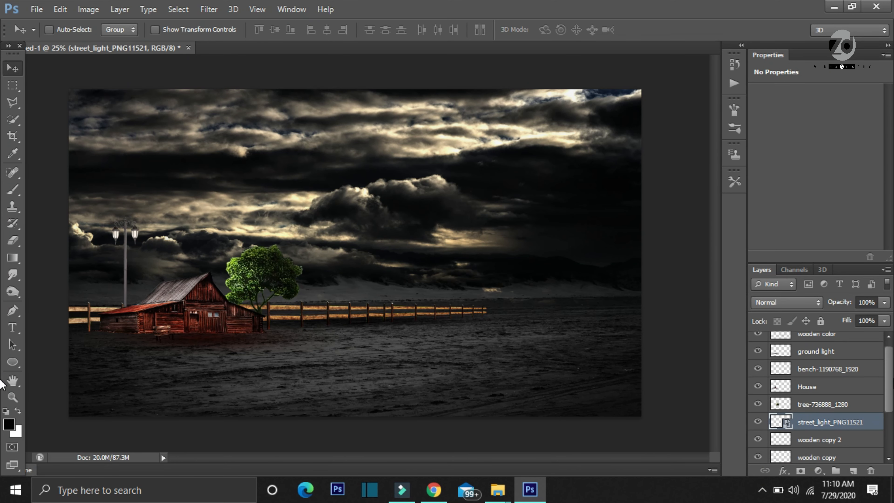
right_click(831, 420)
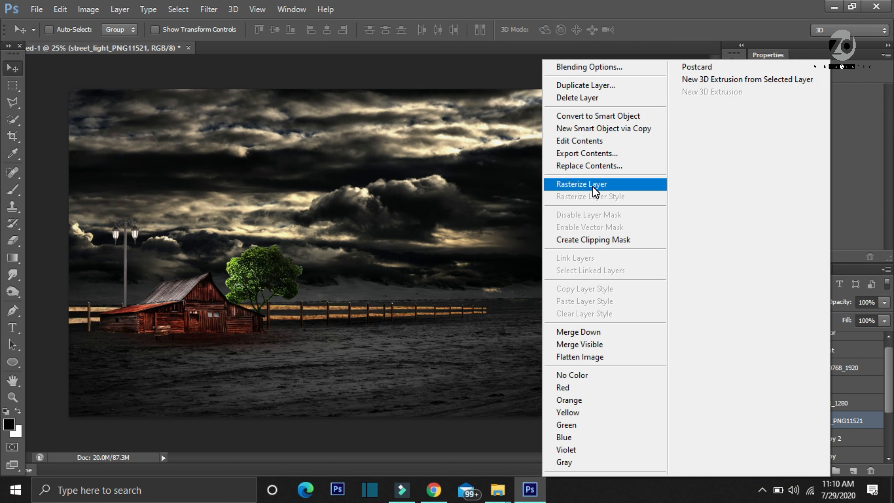
left_click(583, 181)
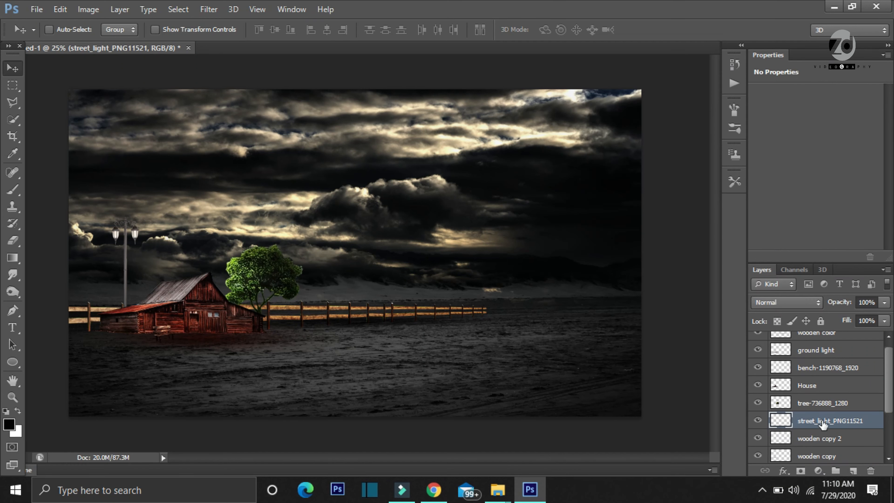
Add a new layer above the street light layer and name it street light color
left_click(851, 469)
double_click(809, 421)
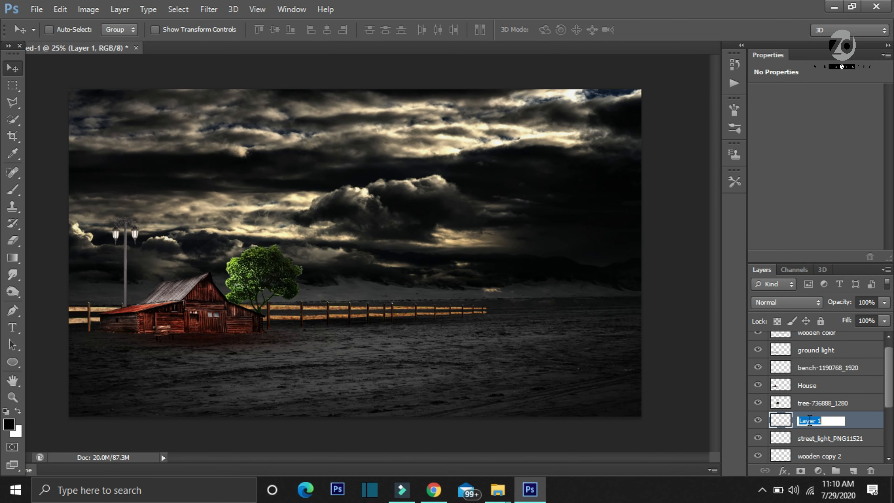
type("street light color")
key("Return")
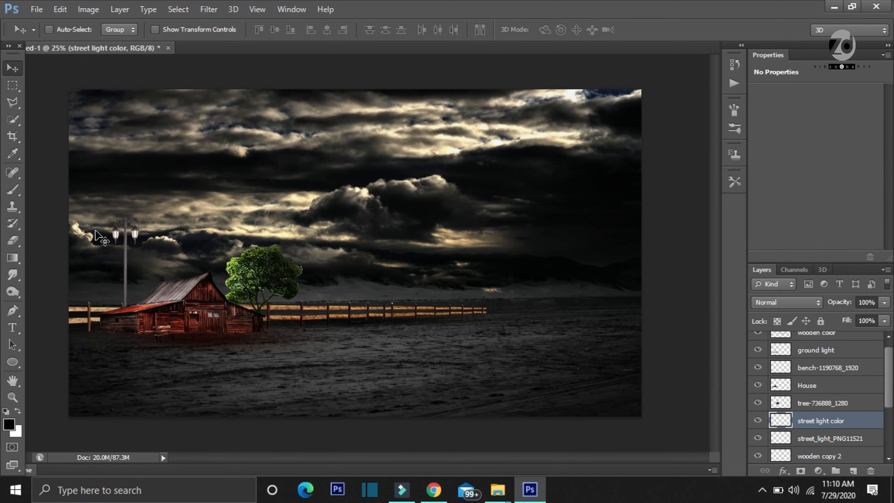
Choose a pale yellow as the foreground color for the brush
left_click(12, 193)
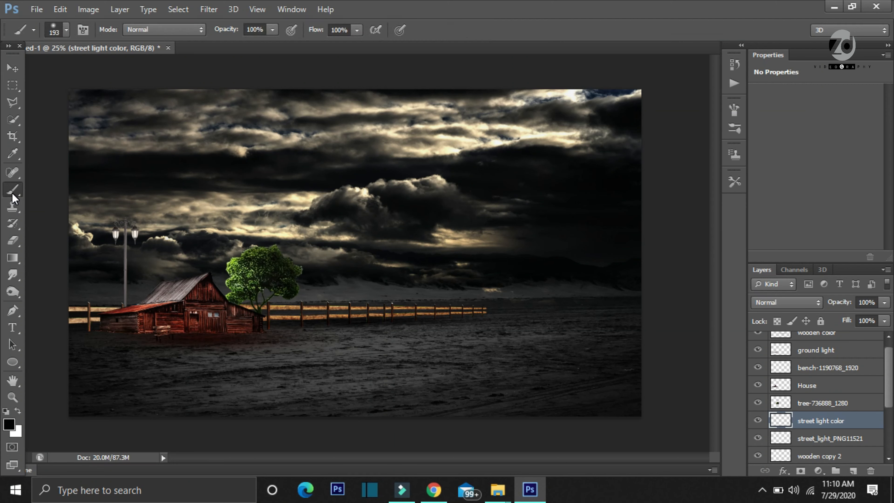
left_click(10, 430)
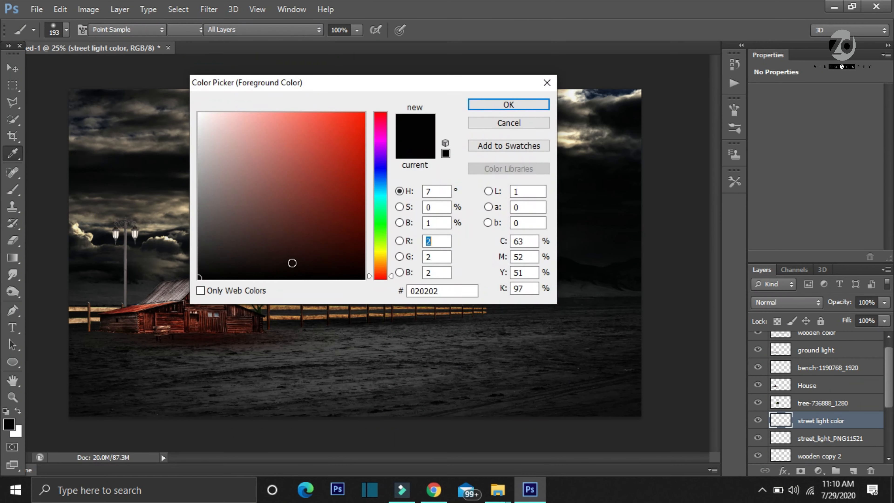
left_click_drag(380, 262, 380, 251)
left_click(306, 149)
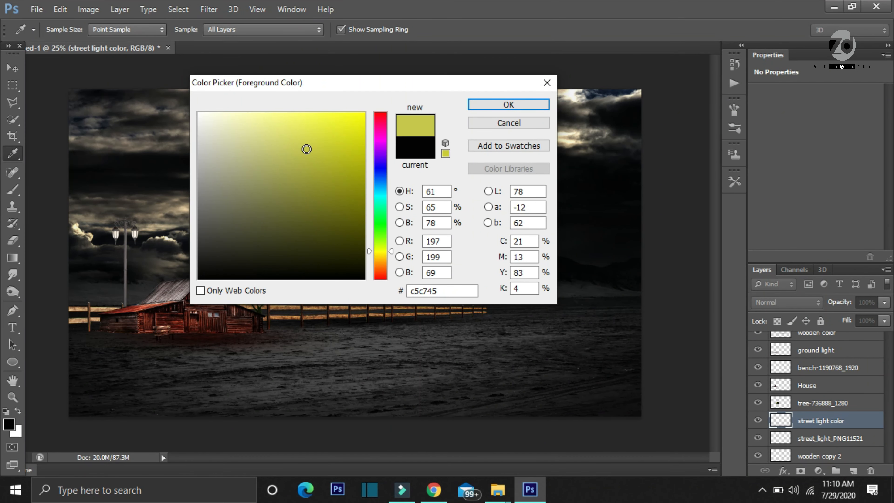
mouse_move(306, 149)
left_mouse_down()
mouse_move(283, 150)
mouse_move(259, 133)
left_mouse_up()
left_click(487, 104)
Paint a soft pale yellow dab beside the street lamp and enlarge it into a wide glow behind the barn and lamp
key("b")
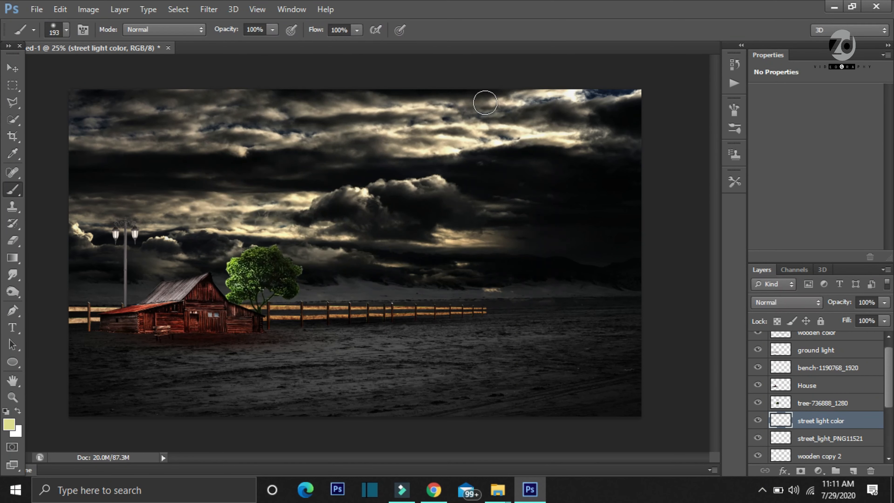
left_click(130, 244)
key("ctrl+t")
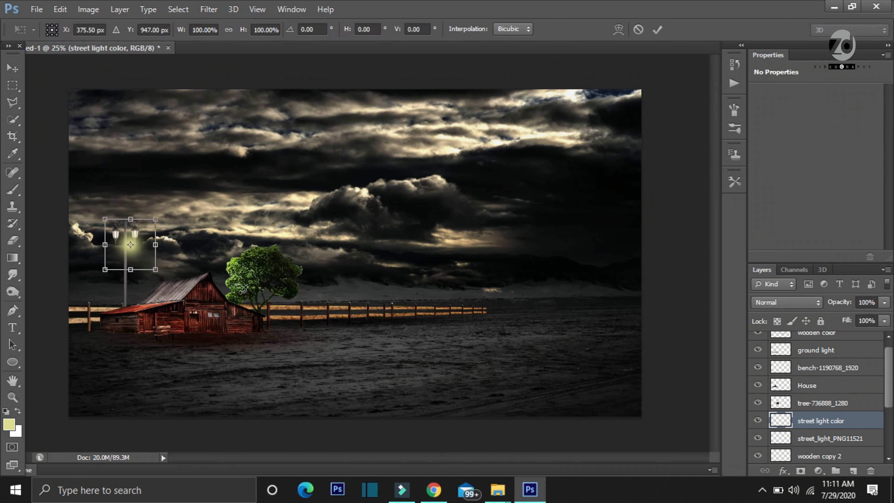
left_click_drag(159, 244, 278, 245)
left_click_drag(105, 244, 39, 245)
left_click_drag(158, 270, 159, 352)
left_click_drag(206, 291, 205, 272)
left_click_drag(158, 334, 158, 389)
left_click_drag(185, 320, 199, 297)
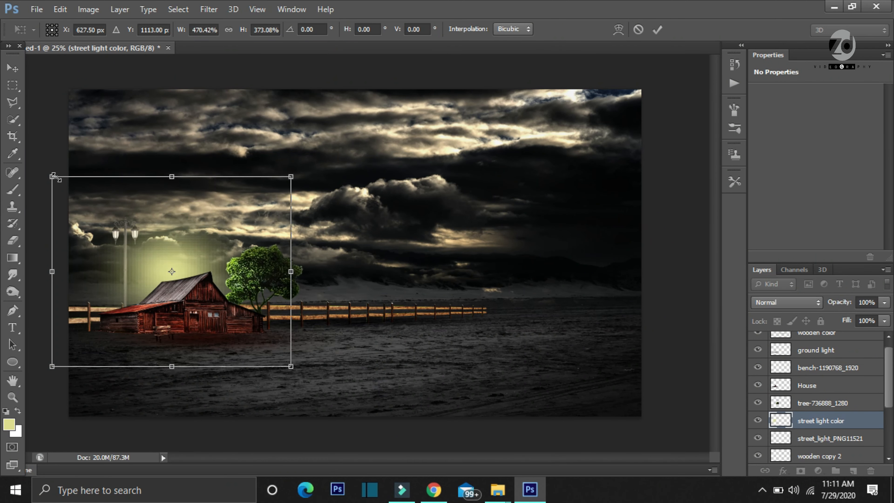
left_click_drag(53, 176, 30, 143)
left_click_drag(212, 230, 207, 229)
left_click(657, 29)
Change the street light color layer's blend mode and move the layer to the top of the layer stack
key("b")
left_click(785, 303)
left_click(776, 182)
left_click_drag(819, 424, 816, 333)
Set the street light color layer's blend mode to Overlay after trying other modes
left_click(770, 301)
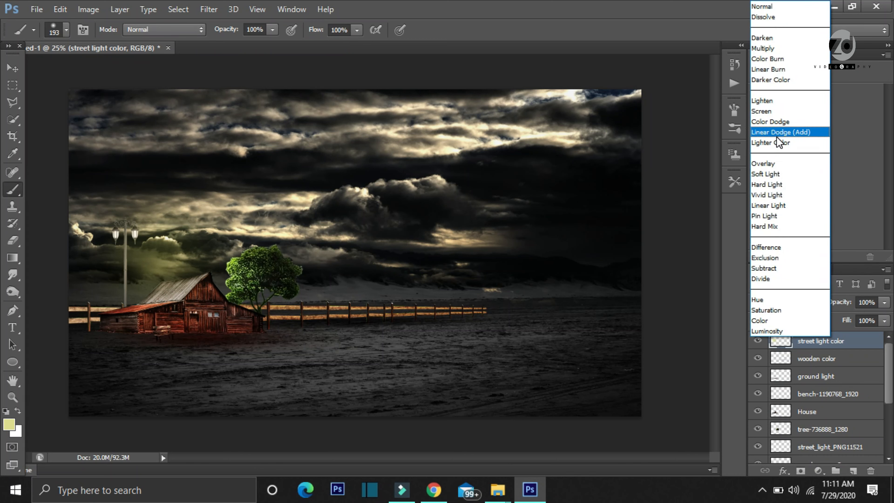
left_click(776, 136)
left_click(761, 299)
left_click(782, 49)
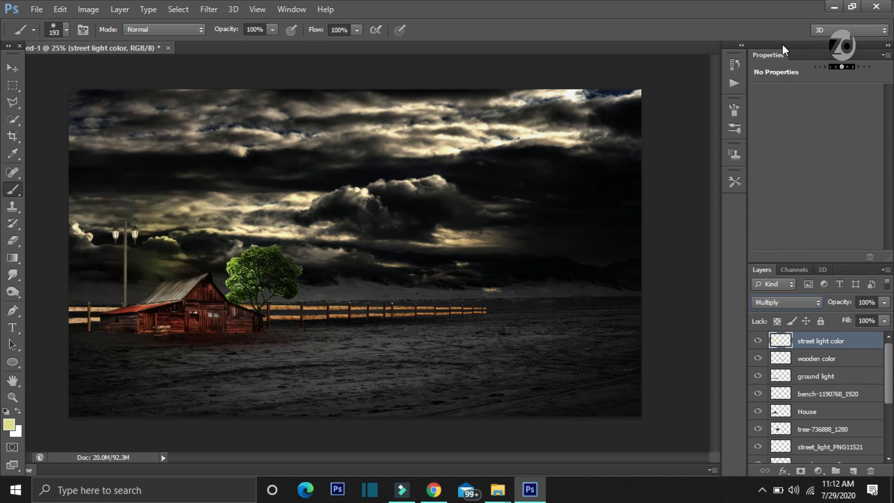
left_click(759, 302)
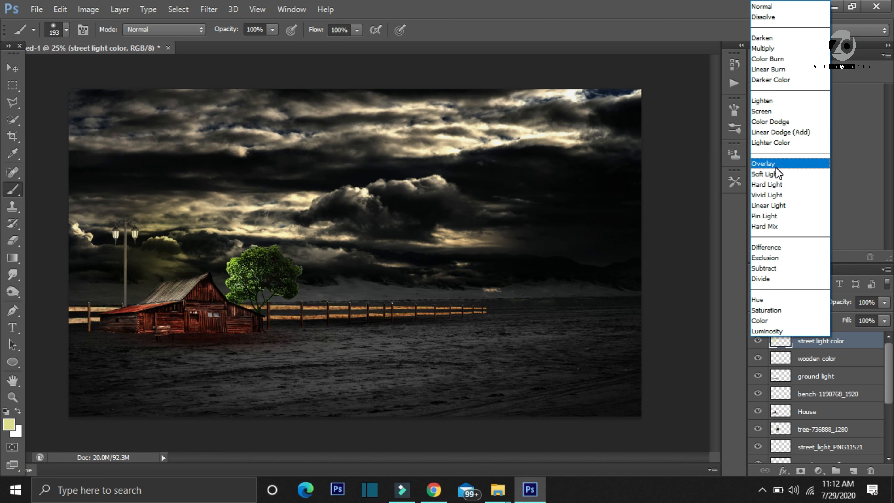
left_click(770, 163)
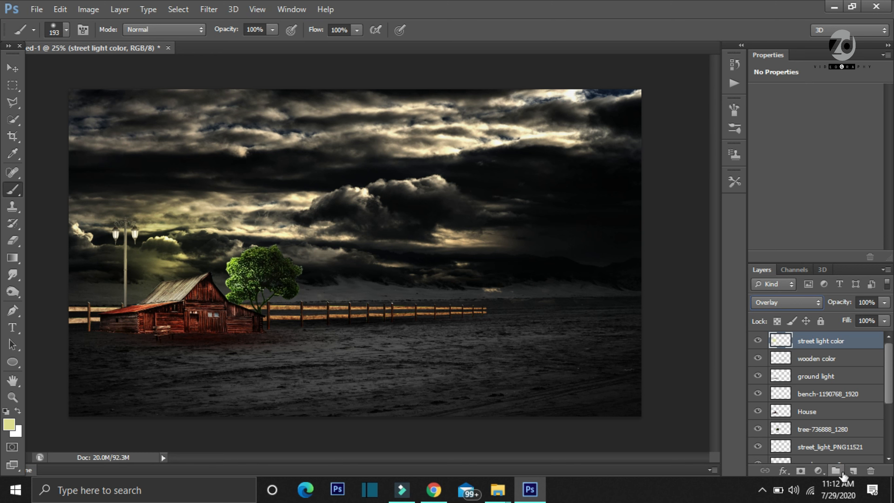
Add a new layer above the street light color layer and name it street light
left_click(853, 470)
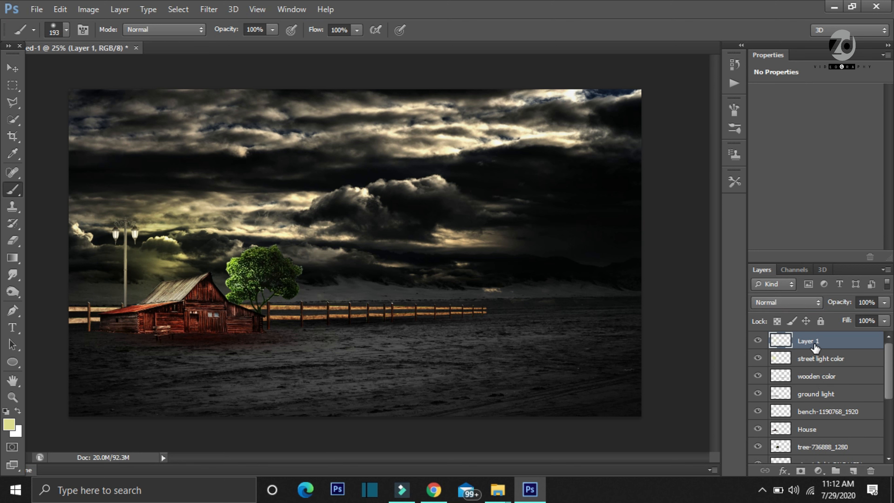
double_click(808, 341)
type("street light")
key("Return")
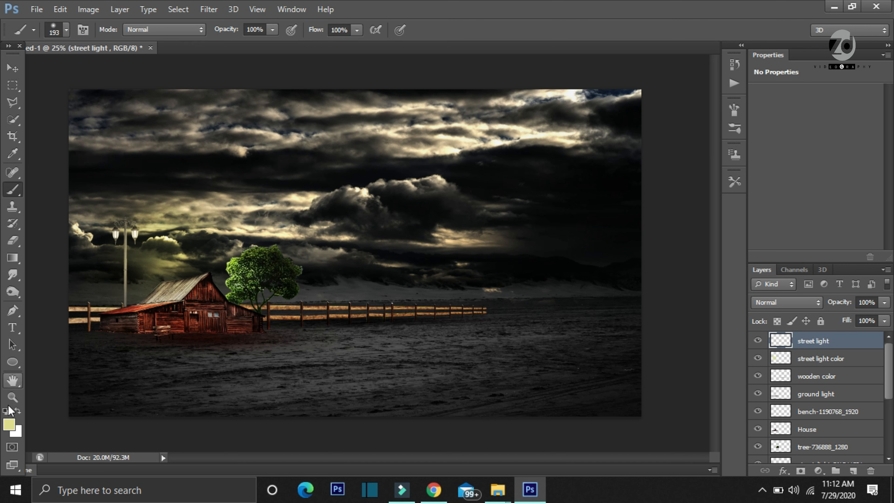
Choose a more saturated yellow, e6e76e, as the foreground color
left_click(9, 425)
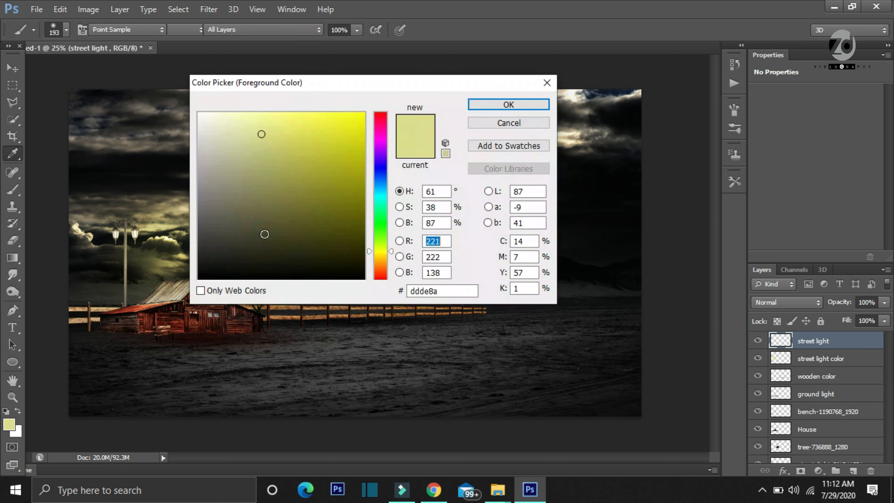
left_click_drag(281, 135, 286, 127)
left_click(517, 107)
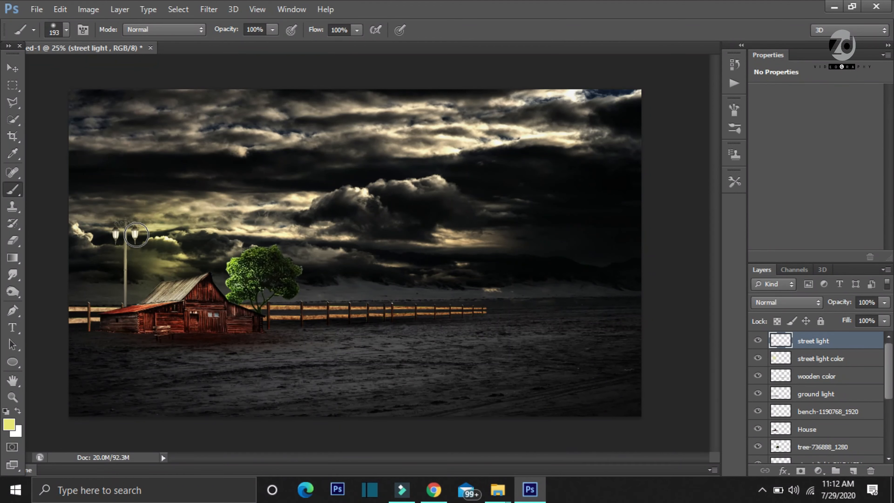
Paint a soft yellow dab over the street light's right-hand lamp, shrink it to about 83%, and set its layer to Color Dodge
left_click(135, 235)
key("ctrl+t")
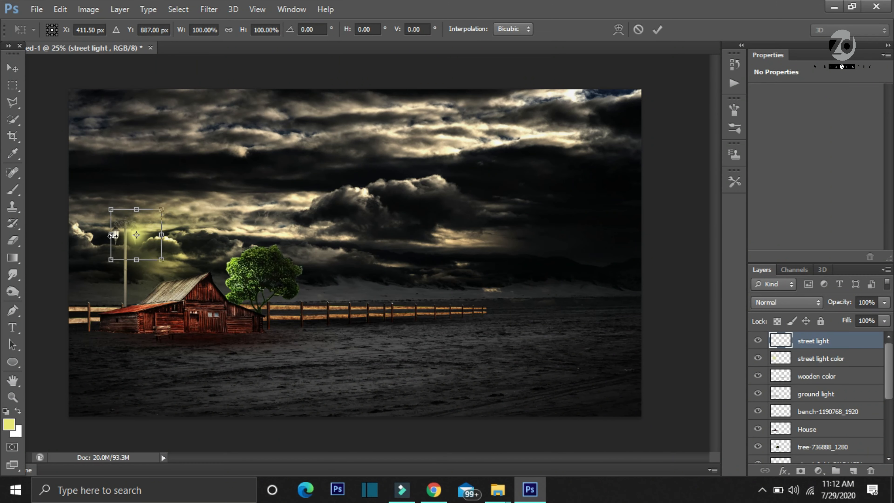
left_click_drag(110, 259, 142, 250)
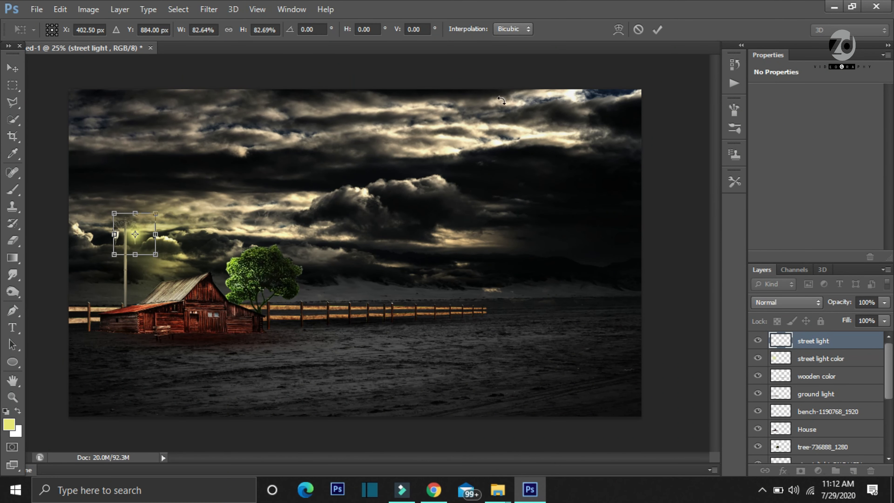
left_click(657, 29)
left_click(766, 300)
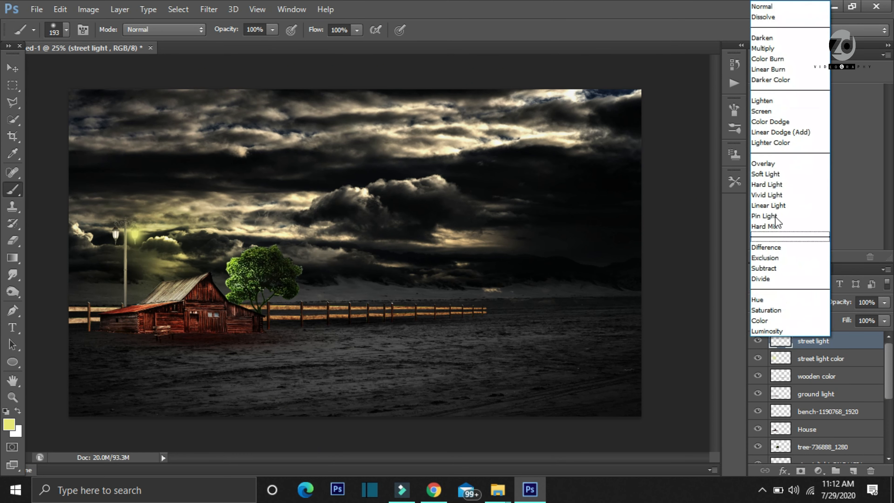
left_click(773, 123)
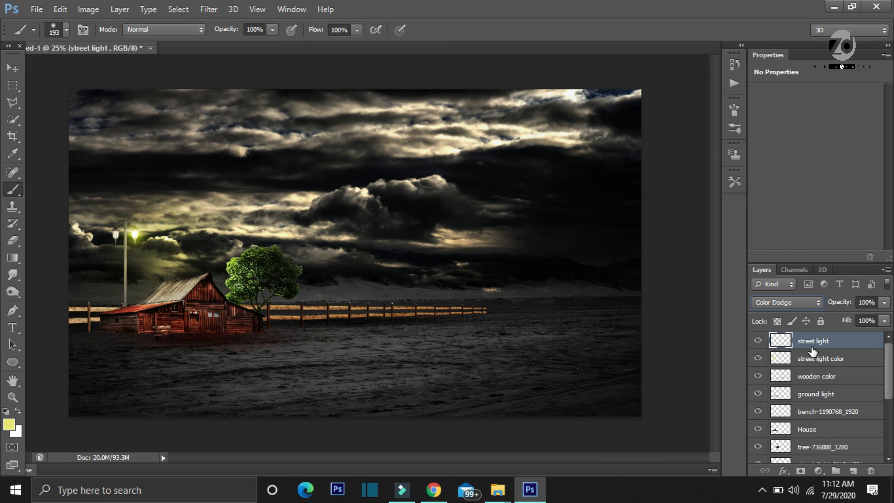
Add another layer on top of the stack and name it street light 2
left_click(853, 470)
double_click(809, 341)
type("street")
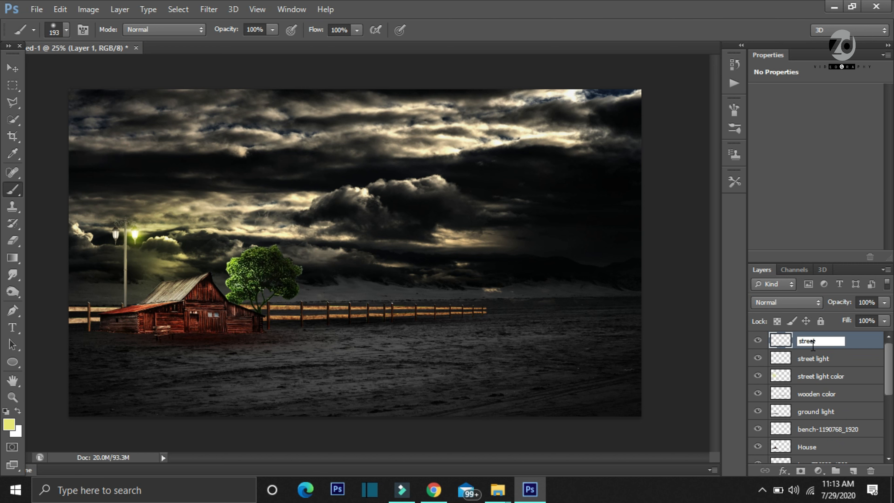
key("Return")
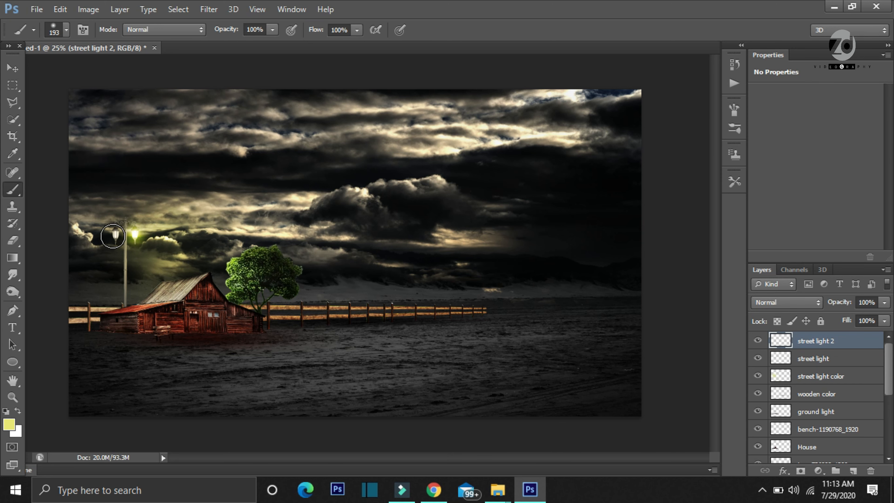
Paint a soft yellow dab over the left-hand lamp, shrink it to the lamp, and set its layer to Color Dodge
left_click(111, 236)
key("ctrl+t")
left_click_drag(89, 262, 120, 250)
left_click(657, 30)
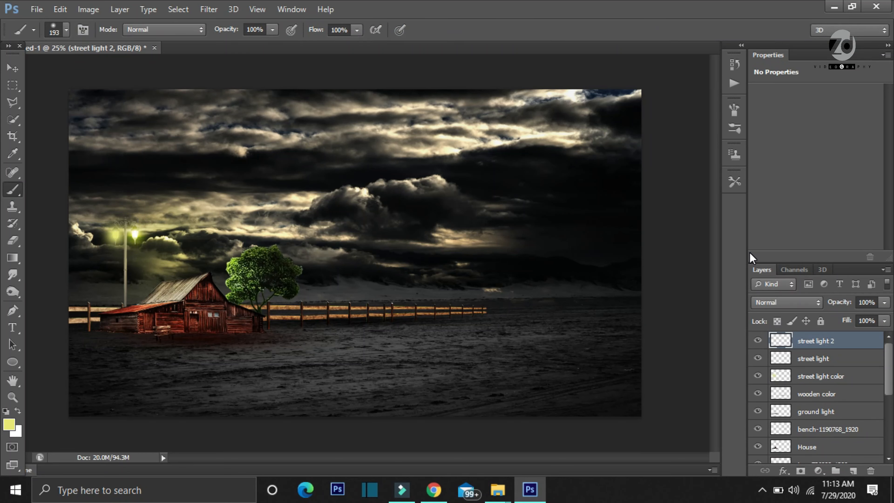
left_click(767, 303)
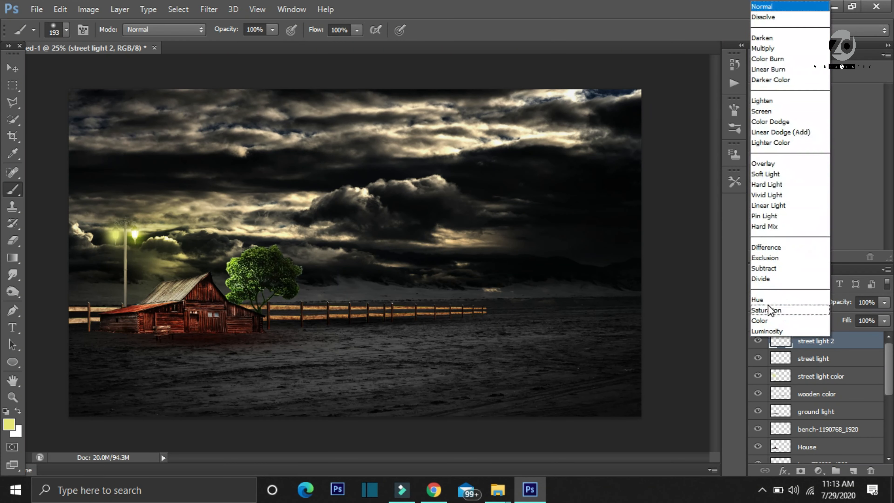
left_click(768, 123)
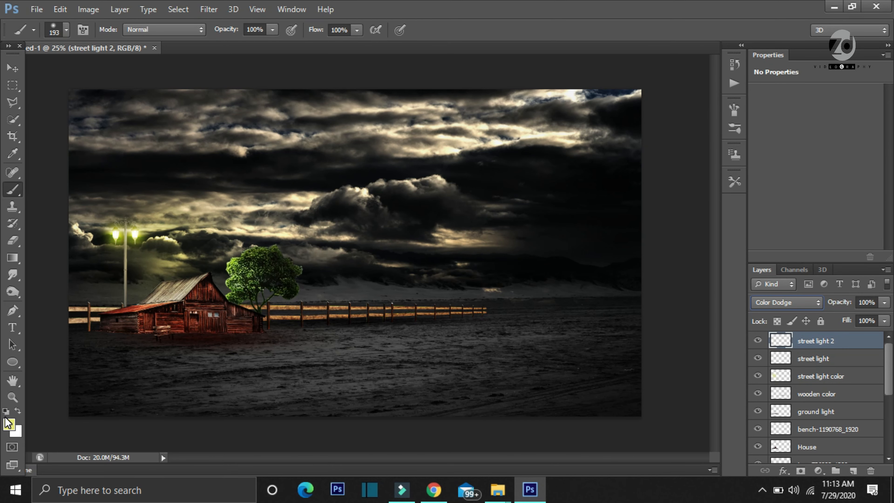
Choose a paler yellow, e7e8a2, as the foreground color
left_click(9, 425)
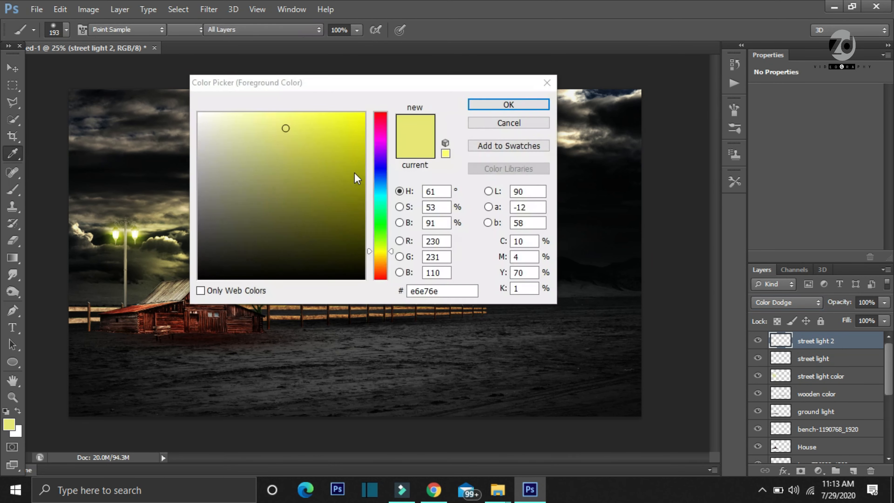
mouse_move(285, 131)
left_mouse_down()
mouse_move(249, 150)
mouse_move(265, 134)
mouse_move(260, 124)
mouse_move(249, 127)
left_mouse_up()
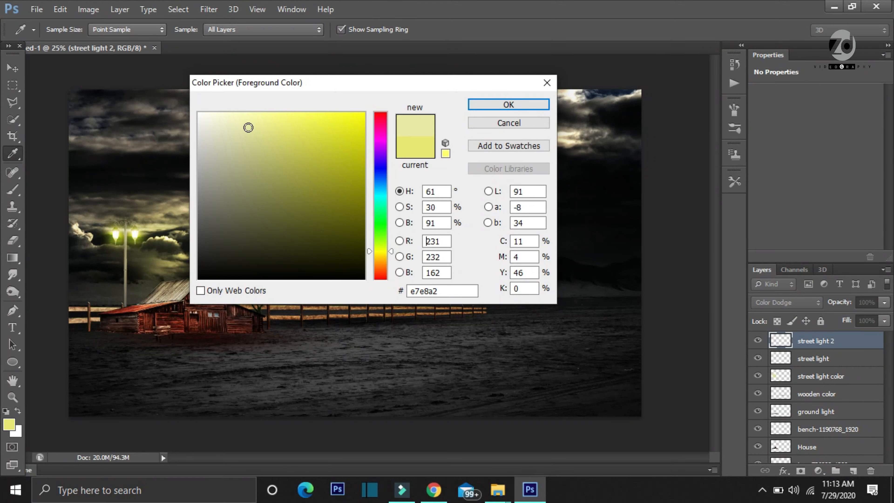
left_click(485, 106)
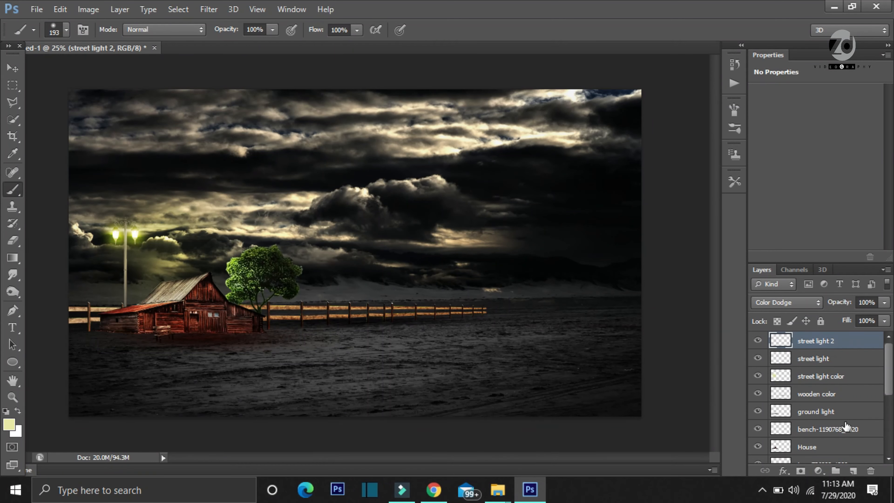
Add a new layer above street light 2 and name it light color
left_click(852, 470)
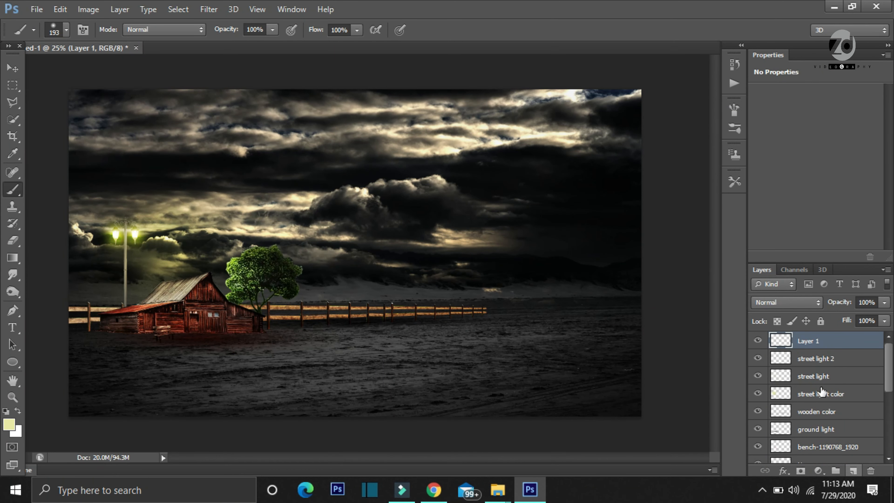
double_click(803, 341)
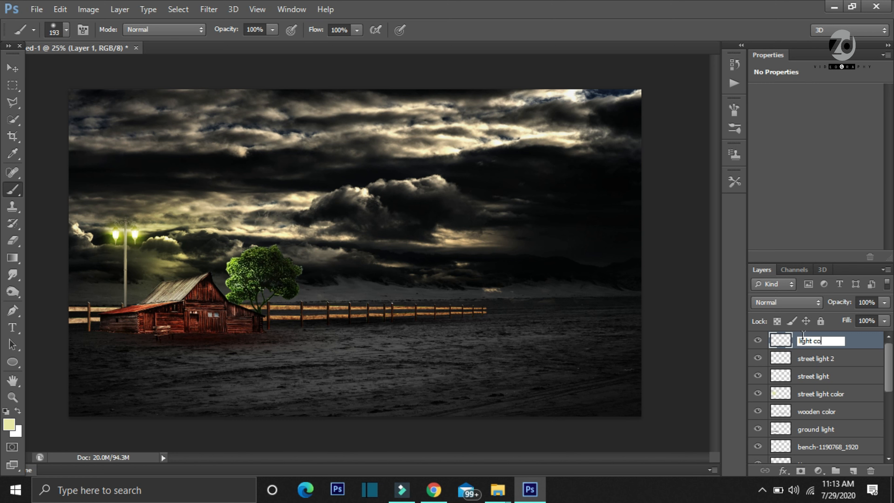
key("Return")
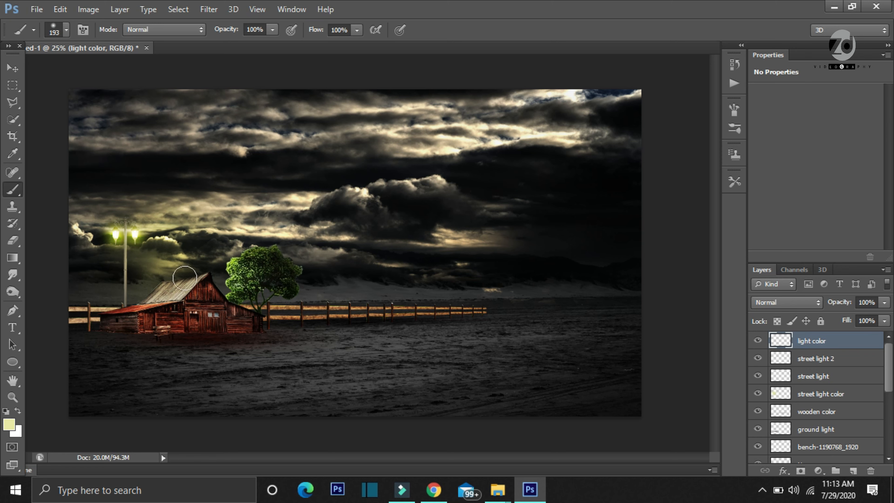
Paint a pale yellow dab between the two lamps and enlarge it to about 342% as a wide glow around the lamp post
left_click(123, 238)
key("ctrl+t")
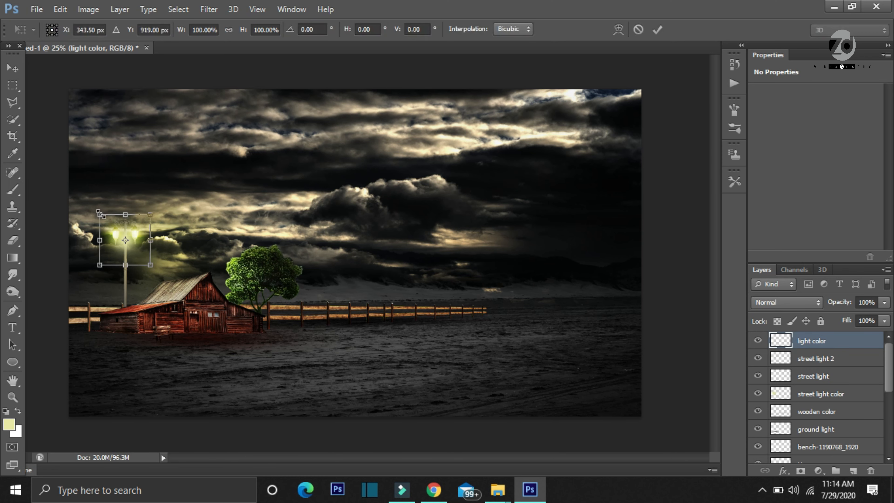
left_click_drag(100, 214, 16, 130)
left_click_drag(150, 264, 190, 304)
left_click_drag(145, 227, 175, 272)
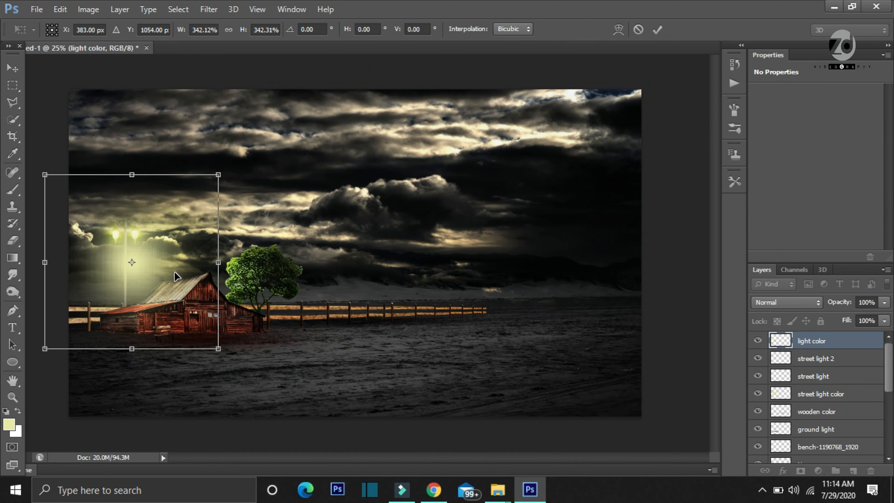
left_click(664, 31)
Scale the pale yellow glow back down and position it around the lamp post just below the lamps
key("ctrl+t")
left_click_drag(218, 348, 159, 280)
left_click_drag(127, 246, 160, 270)
left_click(657, 31)
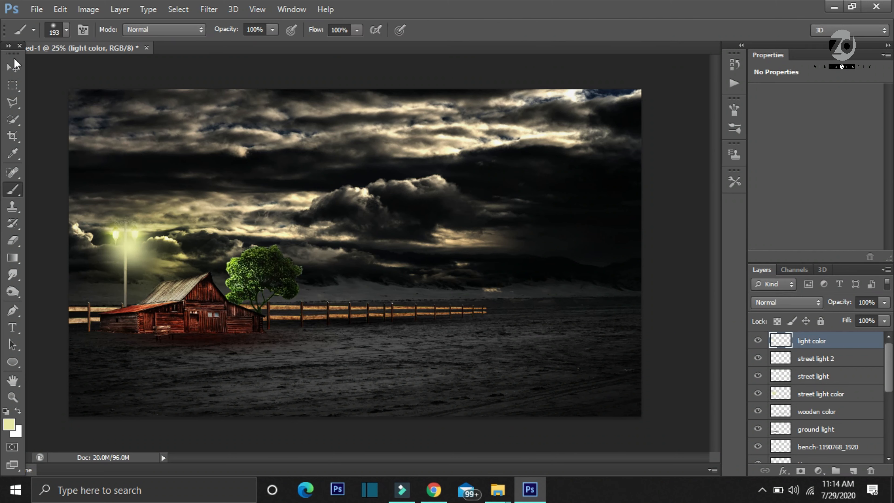
left_click(13, 66)
left_click_drag(135, 281, 141, 250)
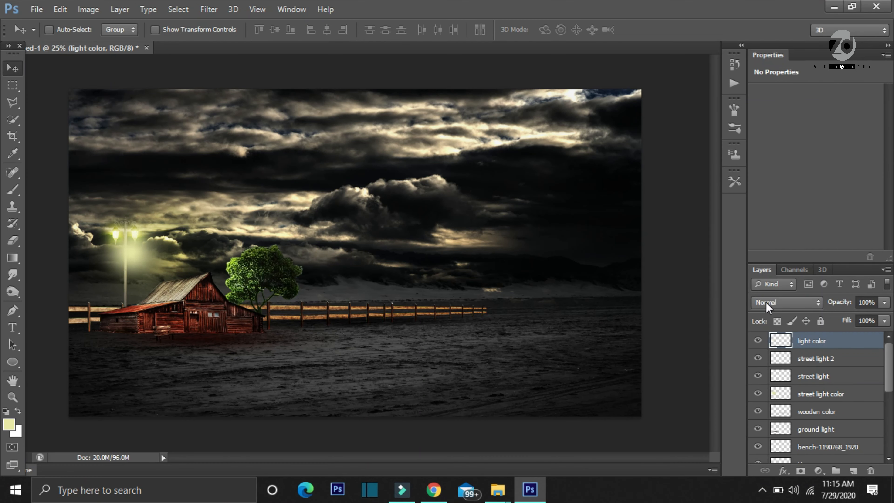
Try several blend modes on the light color layer and set it to Screen
left_click(766, 301)
left_click(769, 179)
left_click(764, 303)
left_click(765, 114)
left_click(767, 303)
left_click(763, 7)
left_click(765, 303)
left_click(766, 109)
Enlarge the light color glow slightly and reposition it around the lamp post
key("ctrl+t")
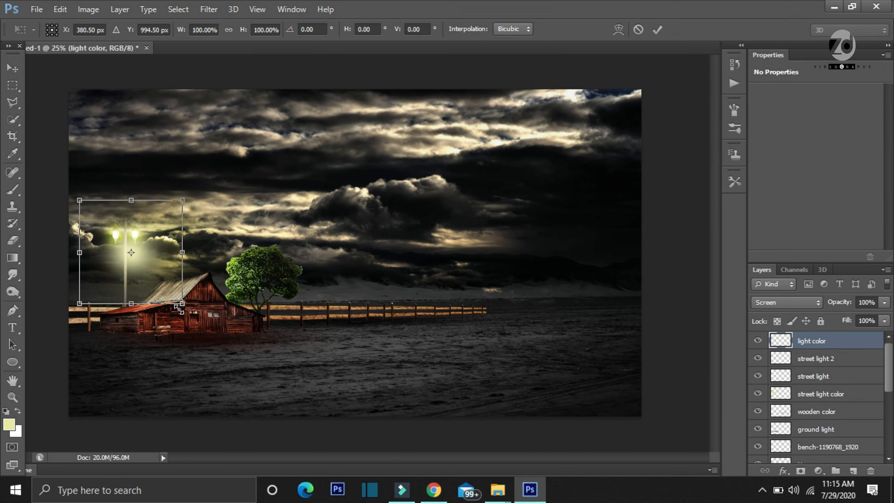
left_click_drag(179, 306, 200, 337)
left_click_drag(165, 278, 155, 272)
left_click(661, 29)
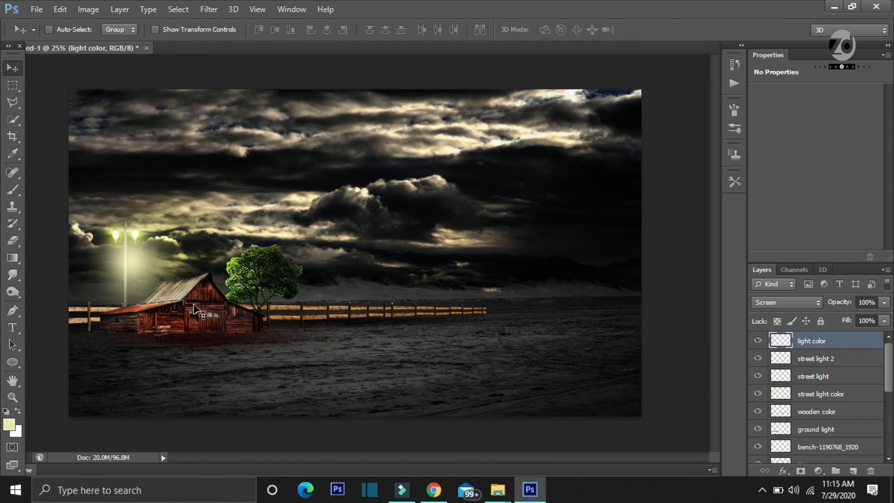
Add a new layer above light color, name it ground light, and get the Brush tool ready
left_click(854, 471)
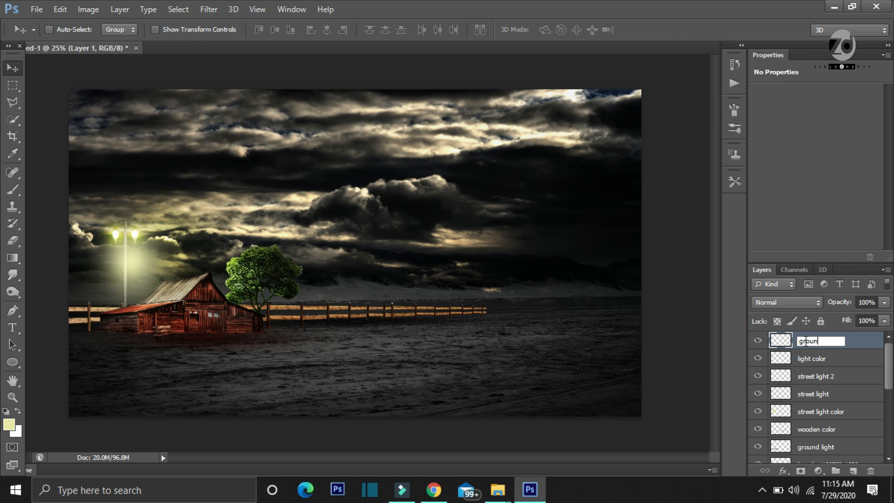
key("Return")
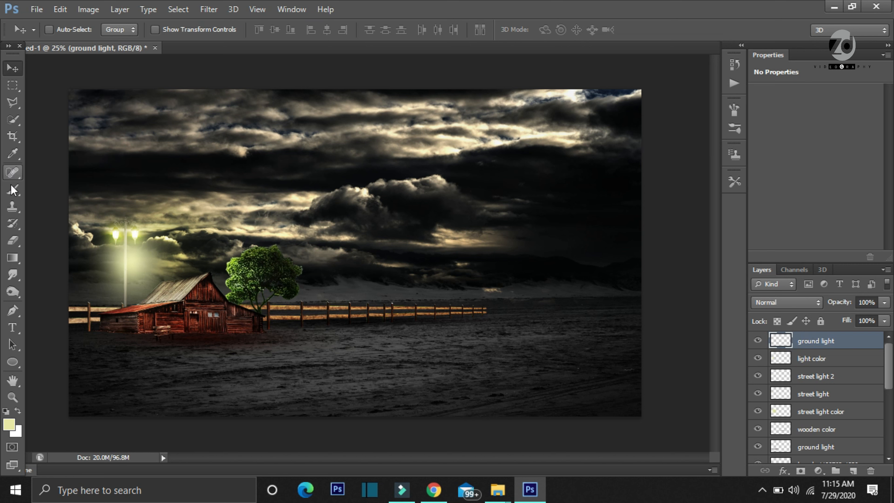
left_click(14, 193)
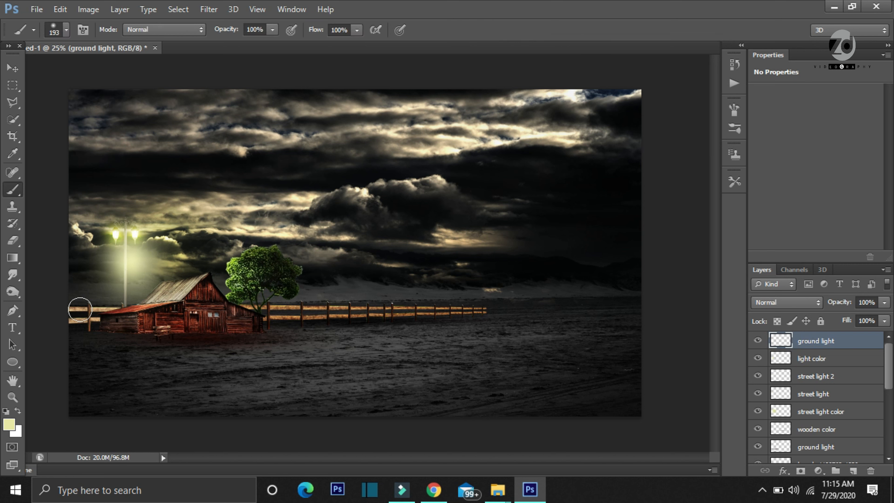
Paint a pale yellow dab over the fence beside the barn and stretch it to about 241% width and 137% height
left_click(85, 313)
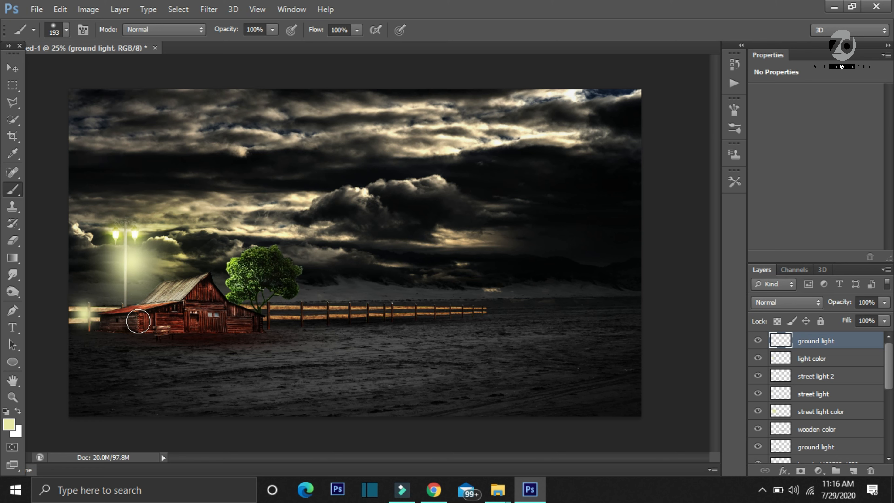
key("ctrl+t")
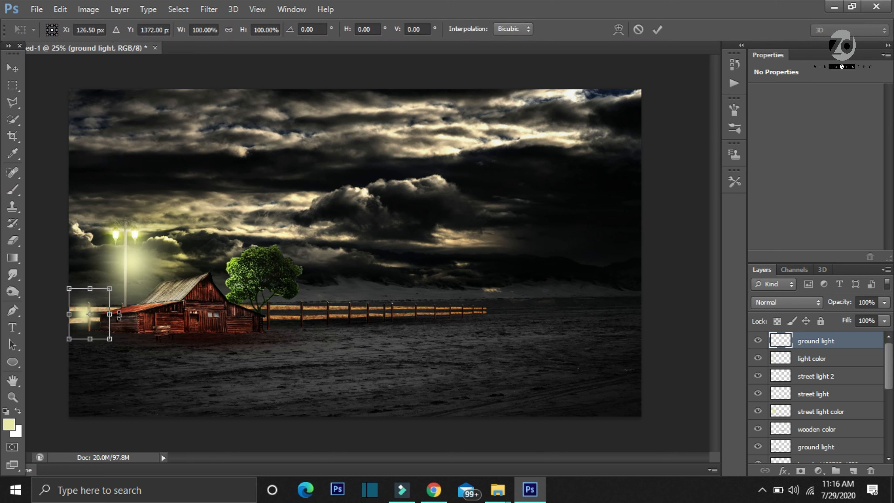
left_click_drag(112, 314, 148, 314)
left_click_drag(69, 314, 46, 314)
left_click_drag(118, 325, 126, 336)
mouse_move(103, 299)
left_mouse_down()
mouse_move(103, 281)
mouse_move(115, 312)
left_mouse_up()
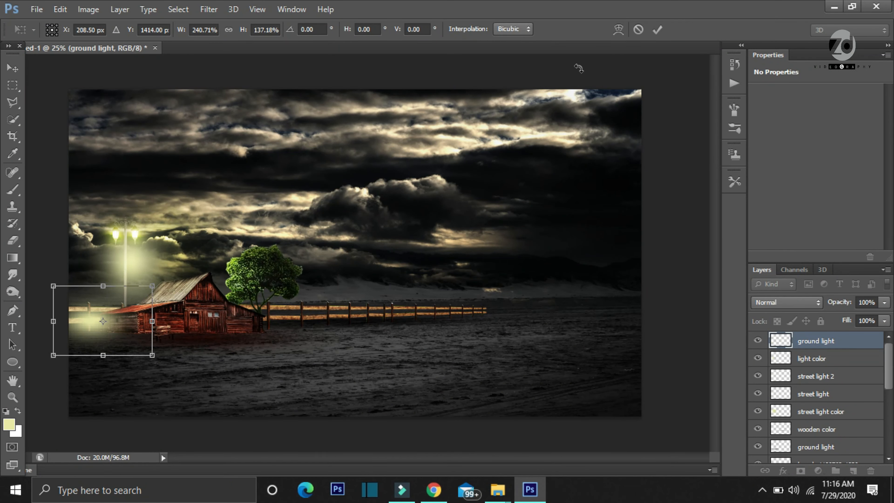
left_click(657, 31)
Set the ground light layer's blend mode to Overlay
key("b")
left_click(782, 303)
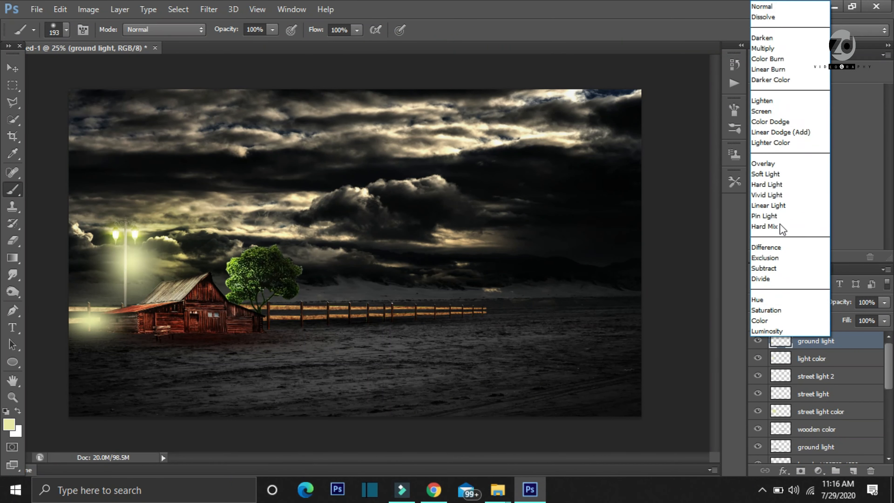
left_click(765, 161)
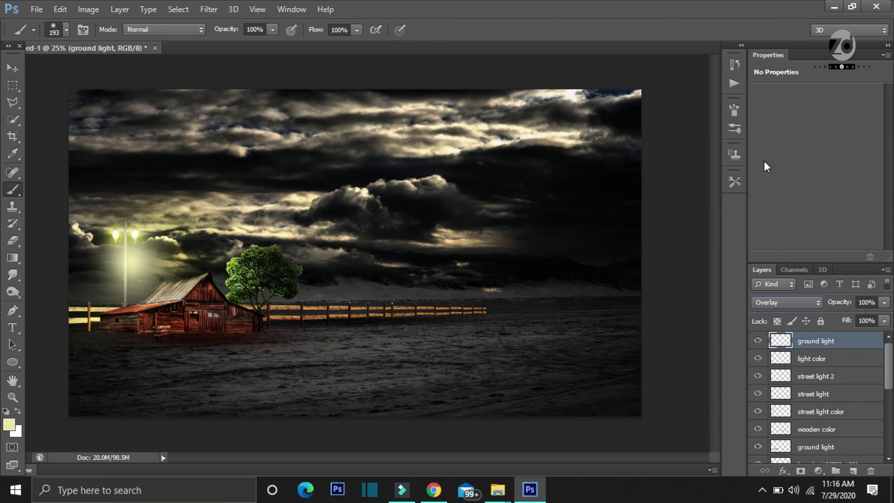
Place the wooden fence image, scale it down and position it in the lower-left foreground of the scene
left_click(40, 9)
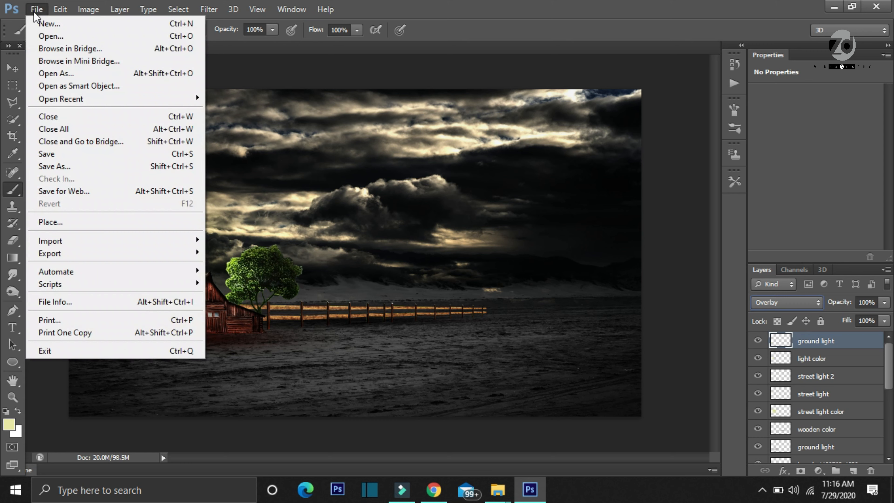
left_click(41, 223)
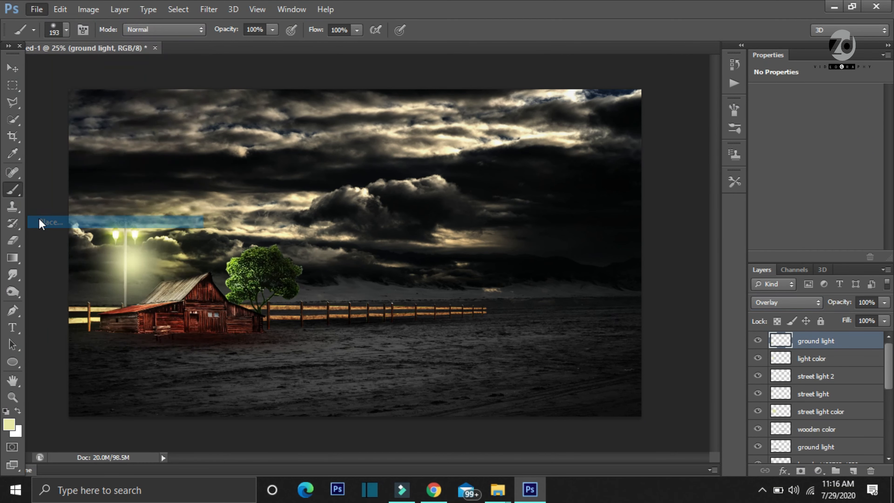
scroll(563, 282, "down", 3)
double_click(575, 342)
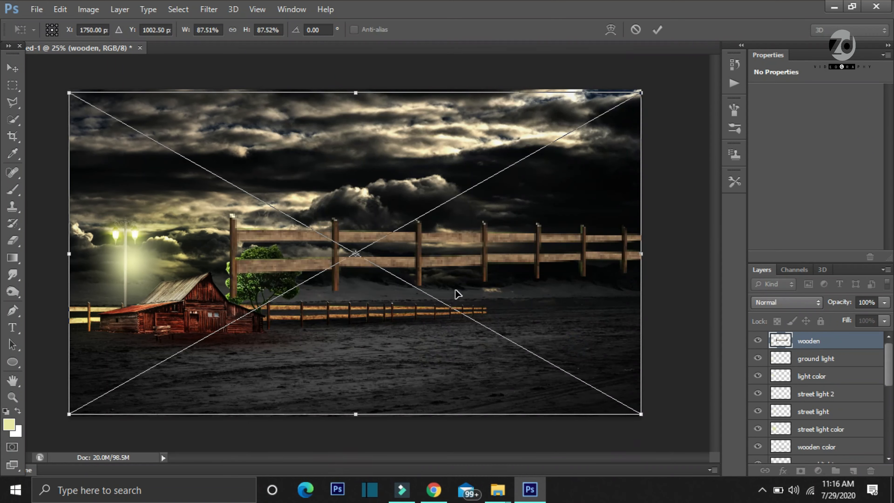
left_click_drag(457, 293, 299, 410)
left_click_drag(489, 214, 355, 333)
left_click_drag(285, 382, 320, 338)
mouse_move(406, 424)
left_mouse_down()
mouse_move(407, 405)
mouse_move(404, 412)
left_mouse_up()
left_click_drag(329, 355, 334, 368)
left_click_drag(355, 257, 311, 289)
mouse_move(282, 386)
left_mouse_down()
mouse_move(301, 370)
mouse_move(294, 383)
left_mouse_up()
left_click(658, 29)
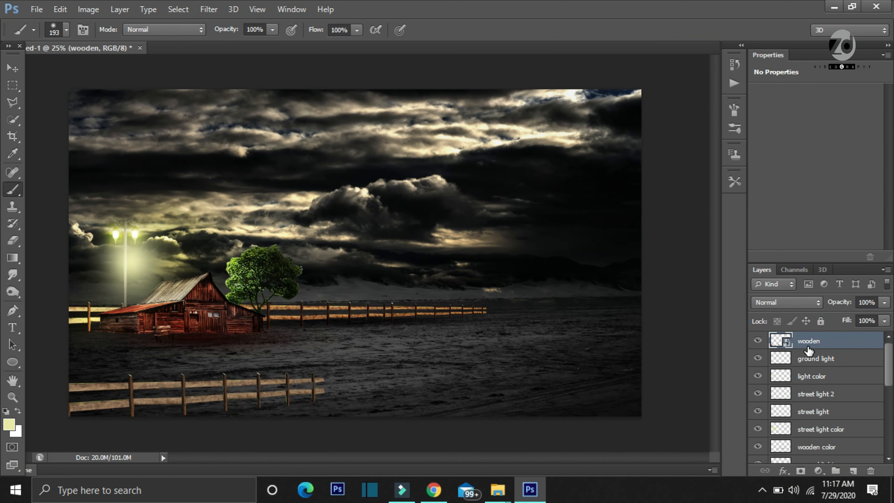
Duplicate the wooden layer twice, then scale wooden copy 3 to about 29% and attach it to the foreground fence's right end
key("ctrl+j")
key("ctrl+j")
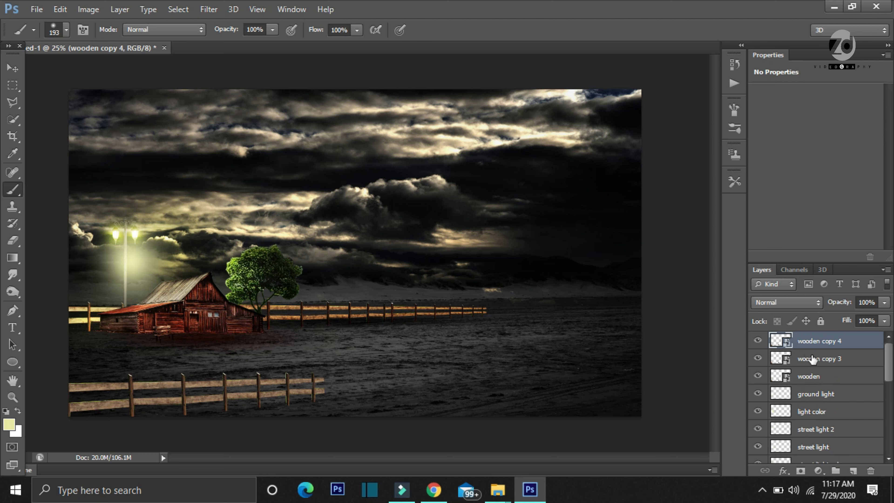
left_click(817, 362)
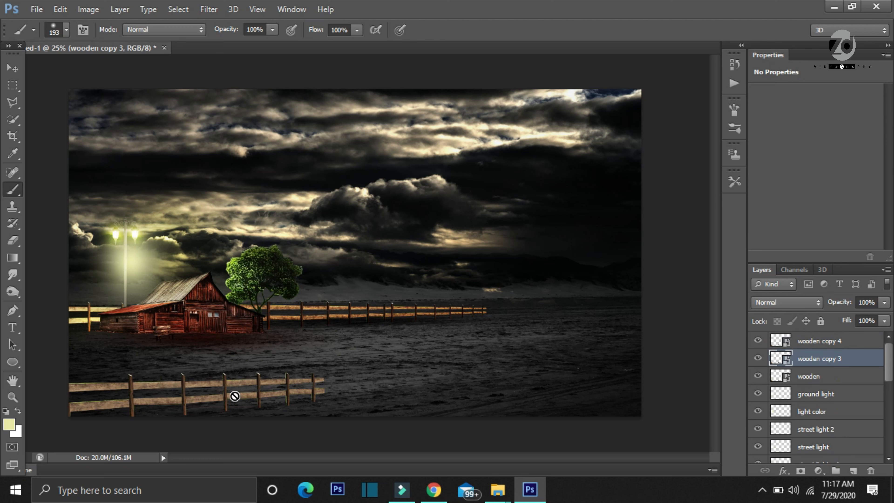
left_click(16, 70)
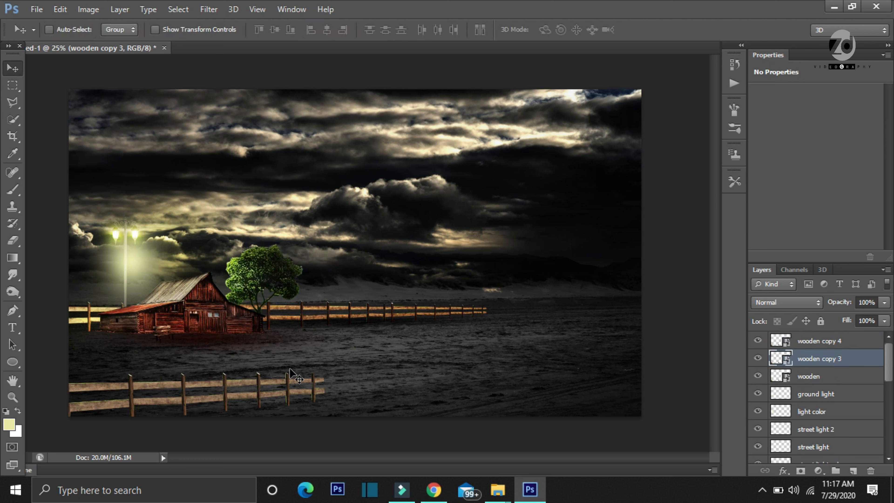
left_click_drag(283, 385, 594, 368)
key("ctrl+t")
left_click_drag(578, 270, 409, 373)
left_click_drag(400, 411, 454, 365)
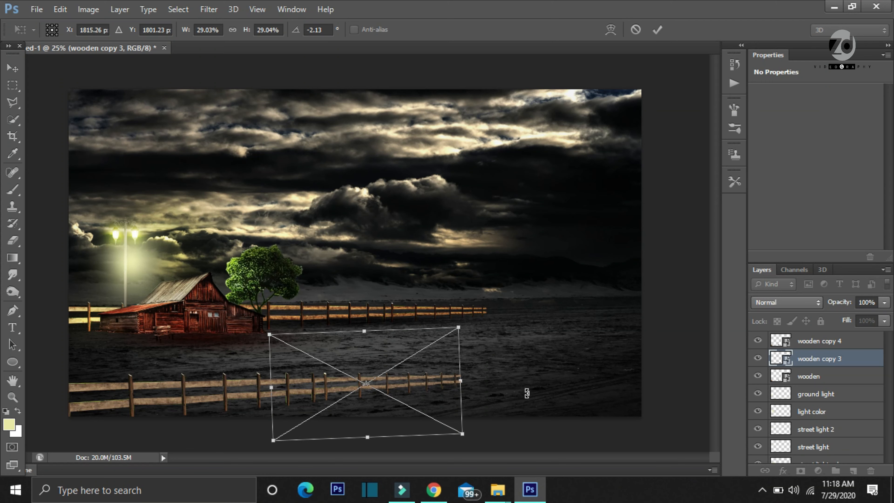
left_click(657, 29)
Scale wooden copy 4 to about 16% and place it at the far right end of the foreground fence
left_click(816, 341)
left_click_drag(209, 413, 615, 394)
key("ctrl+t")
left_click_drag(357, 277, 618, 411)
left_click_drag(672, 422, 488, 362)
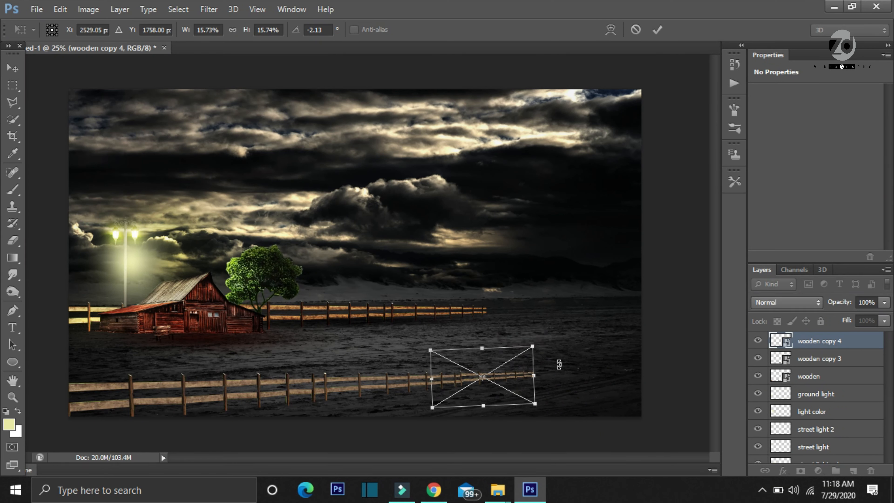
left_click(654, 30)
Fine-tune the rotation and position of wooden copy 4 and wooden copy 3 so the fence sections line up, with copy 3 at -3.36°
key("ctrl+t")
left_click_drag(560, 394, 559, 389)
left_click(655, 31)
left_click(820, 358)
key("ctrl+t")
left_click_drag(434, 384, 439, 386)
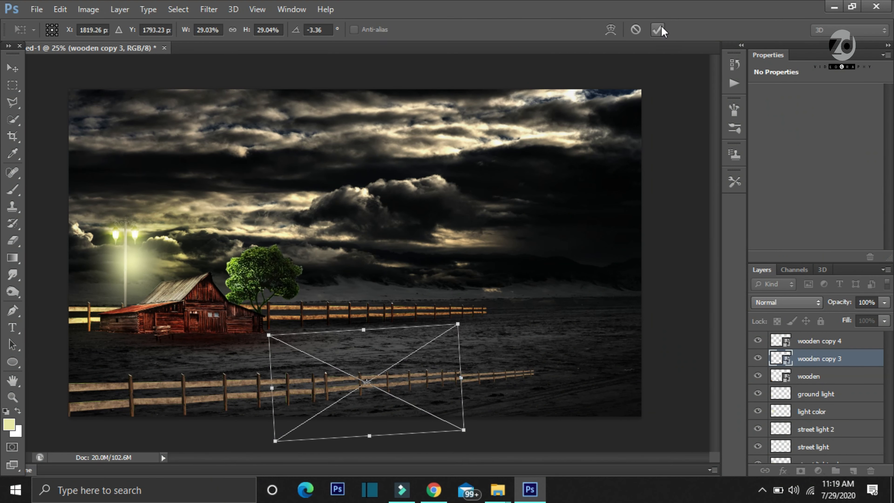
left_click(658, 30)
left_click(820, 341)
left_click_drag(556, 389, 558, 385)
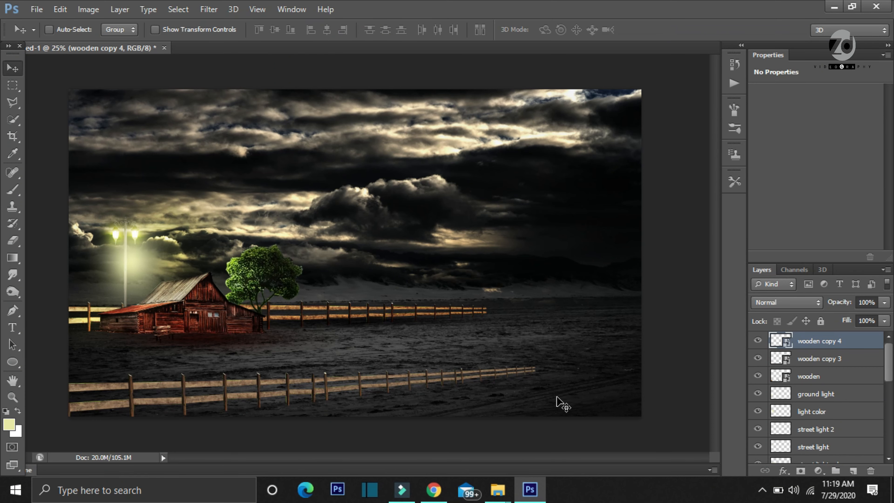
Rasterize the wooden copy 4, wooden copy 3 and wooden layers
right_click(794, 345)
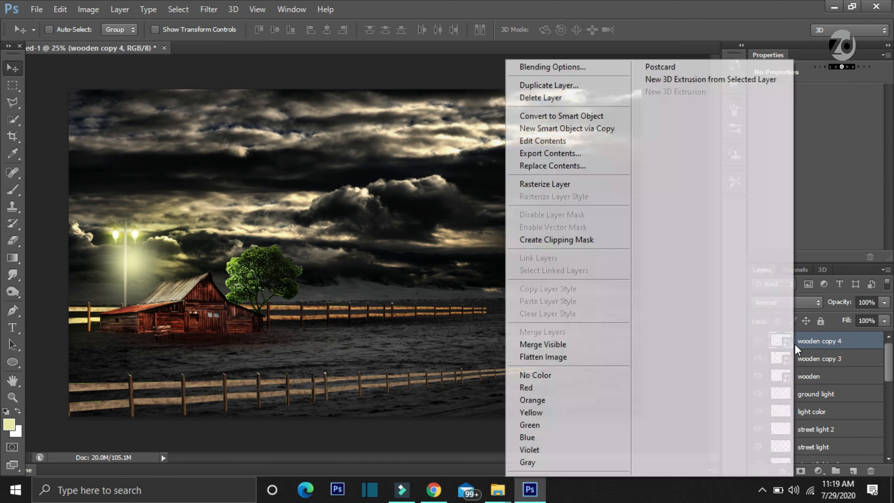
left_click(573, 183)
right_click(809, 363)
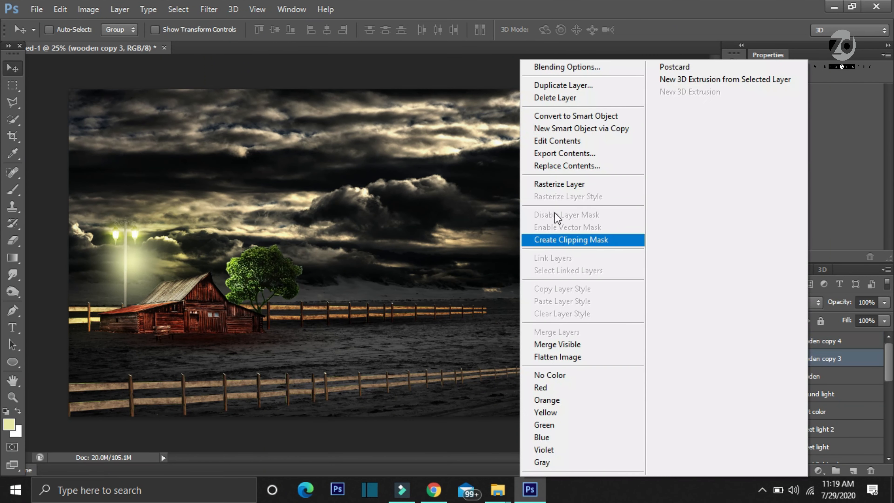
left_click(549, 182)
right_click(806, 376)
left_click(564, 190)
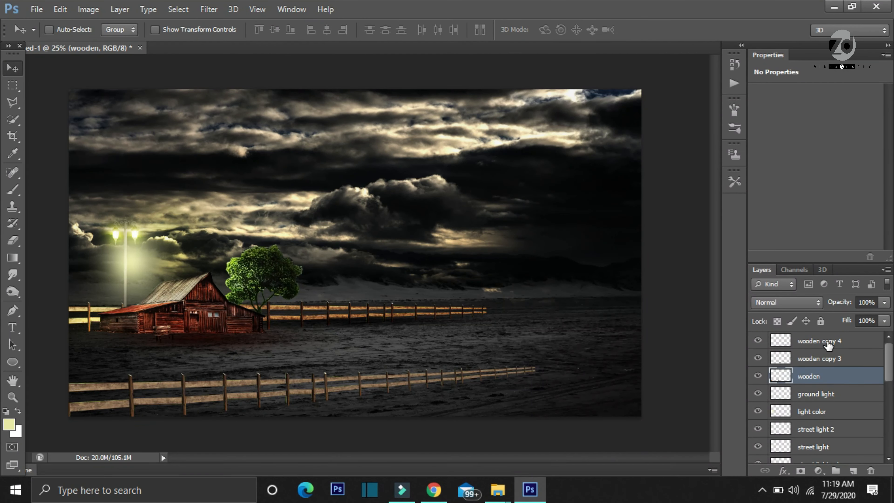
Darken the wooden copy 4, wooden copy 3 and wooden layers with Curves
left_click(827, 340)
key("ctrl+m")
left_click_drag(739, 151, 749, 178)
left_click(833, 79)
left_click(806, 357)
key("ctrl+m")
left_click(833, 79)
left_click(844, 376)
key("ctrl+m")
left_click(834, 80)
Add a layer named wooden ground above wooden copy 4 and set the brush color to black
left_click(836, 344)
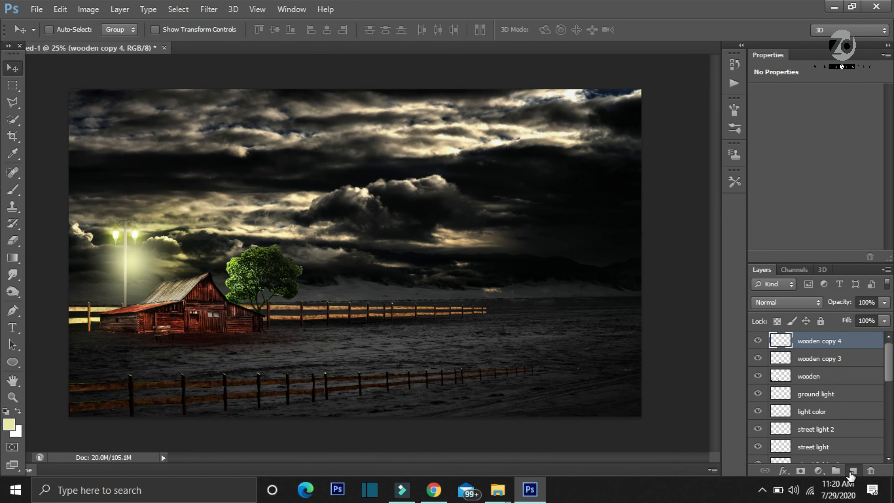
left_click(852, 471)
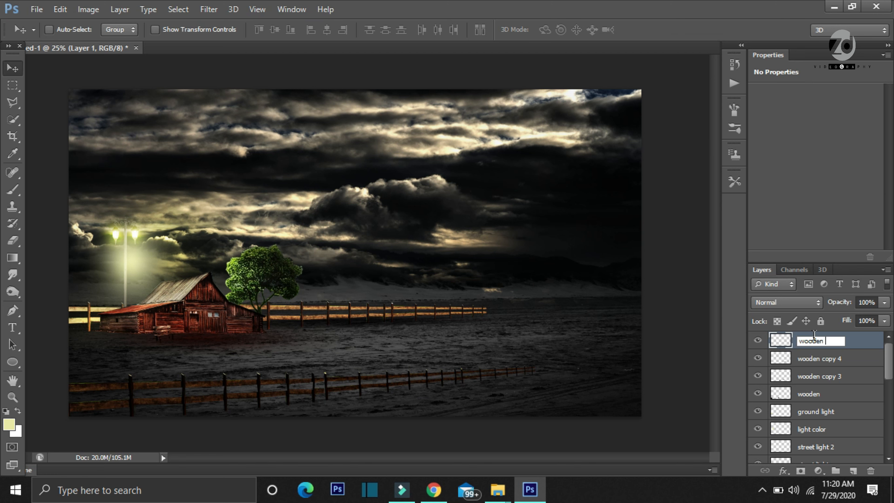
key("Return")
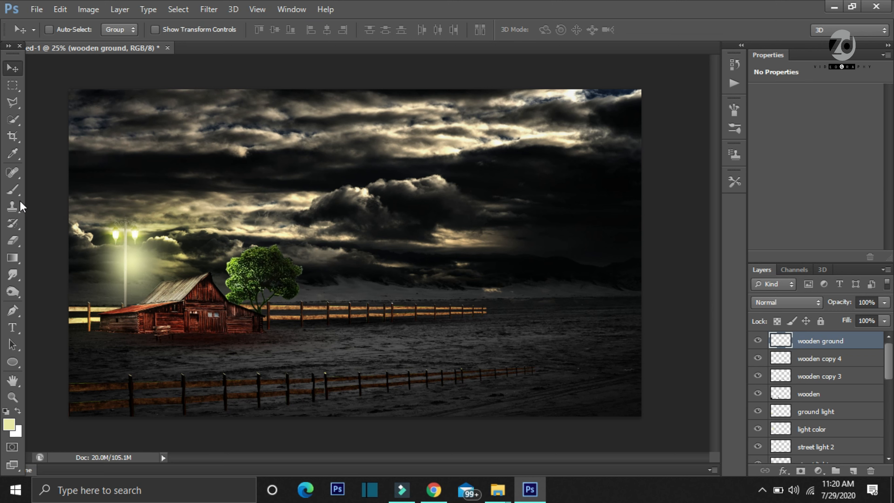
left_click(13, 191)
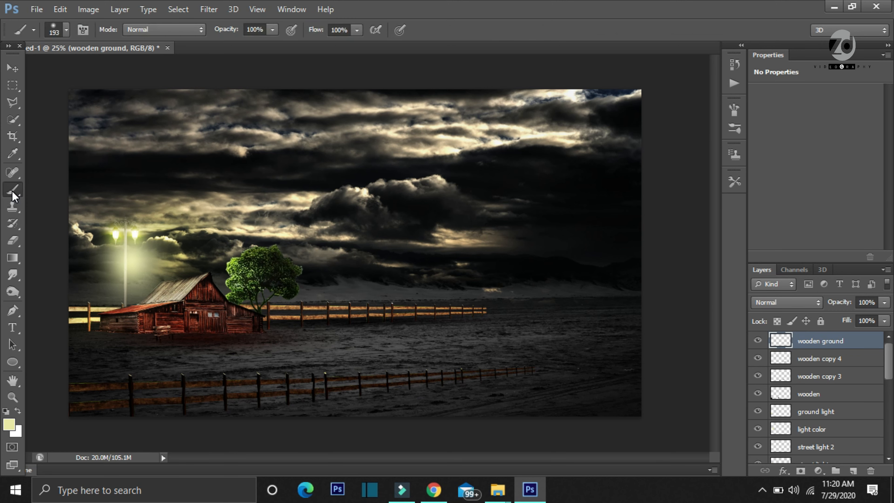
left_click(7, 426)
left_click_drag(277, 244, 201, 278)
key("Return")
Paint a black dab by the foreground fence, then stretch and tilt it into a shadow strip along the fence's base
left_click(221, 399)
key("ctrl+t")
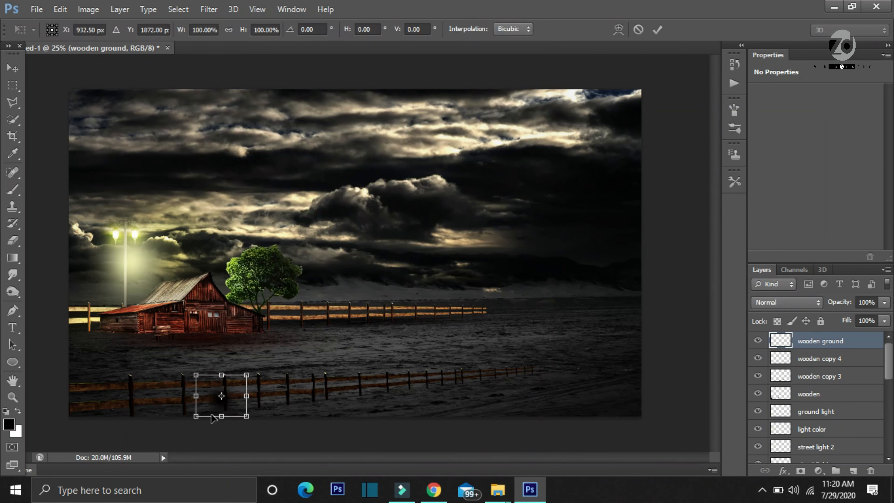
left_click_drag(247, 396, 619, 396)
left_click_drag(196, 396, 2, 396)
left_click_drag(618, 396, 710, 396)
left_click_drag(694, 429, 694, 412)
left_click_drag(484, 389, 291, 398)
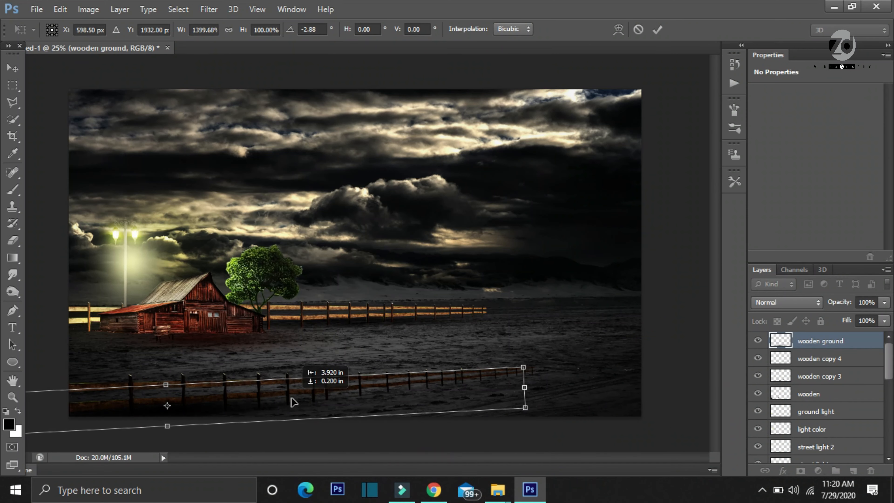
left_click(657, 29)
Try Color Dodge, Hard Light, Lighter Color, Linear Dodge and Soft Light on the wooden ground layer, and delete the layer
left_click(784, 302)
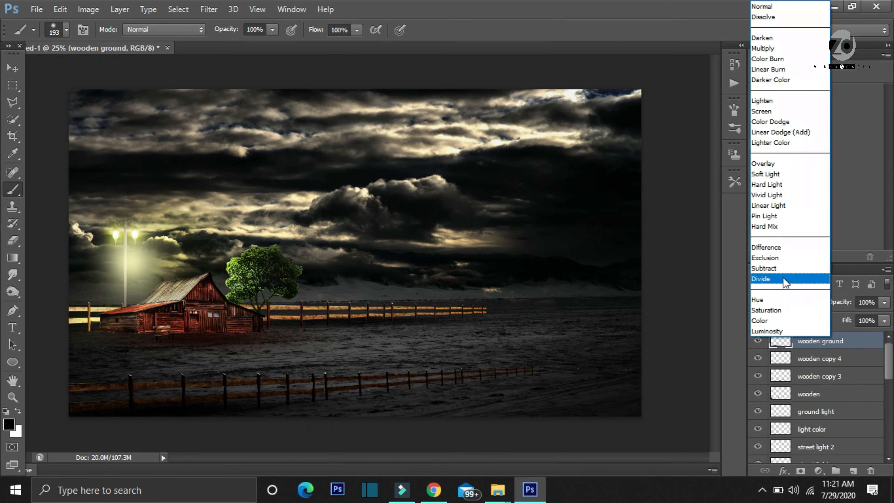
left_click(778, 123)
left_click(758, 341)
left_click(758, 340)
left_click(783, 302)
left_click(782, 184)
left_click(787, 302)
left_click(782, 140)
left_click(783, 302)
left_click(774, 133)
left_click(780, 302)
left_click(780, 176)
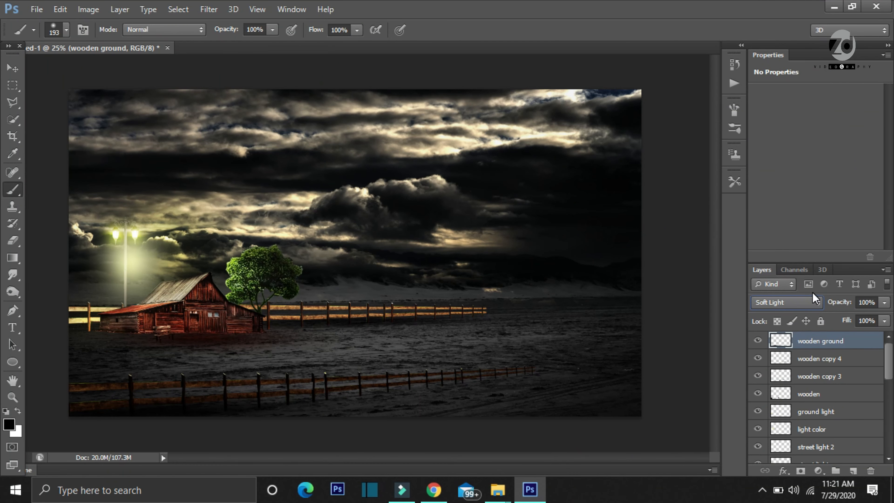
right_click(869, 341)
left_click(562, 122)
Add a new layer named wooden ground and sample a dark red from the barn as the foreground color
left_click(853, 470)
double_click(810, 340)
type("wooden ground")
key("Return")
left_click(9, 424)
left_click(167, 322)
left_click(133, 310)
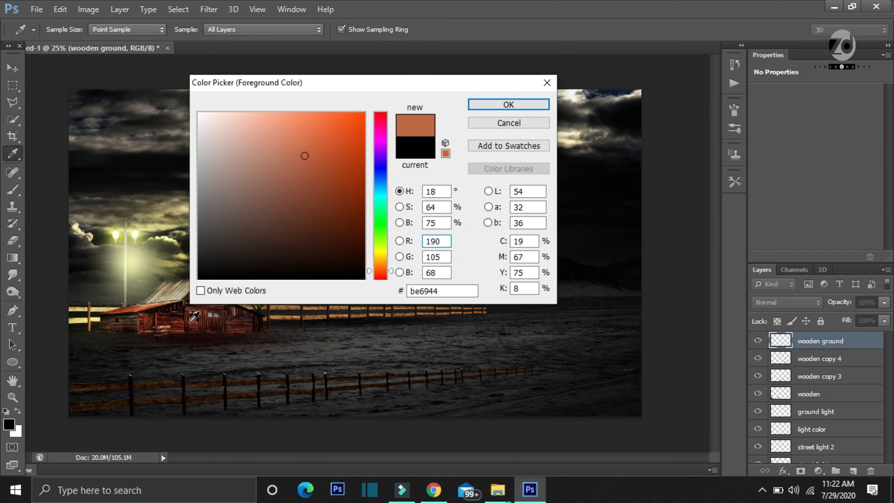
left_click(508, 104)
Paint a dark red dab below the left fence section, stretch and tilt it along the fence, and set the layer to Overlay
left_click(144, 412)
key("ctrl+t")
left_click_drag(172, 400, 451, 401)
left_click_drag(121, 401, 2, 423)
left_click_drag(464, 422, 464, 413)
mouse_move(386, 396)
left_mouse_down()
mouse_move(272, 399)
mouse_move(290, 402)
left_mouse_up()
left_click(656, 30)
left_click(786, 302)
left_click(791, 165)
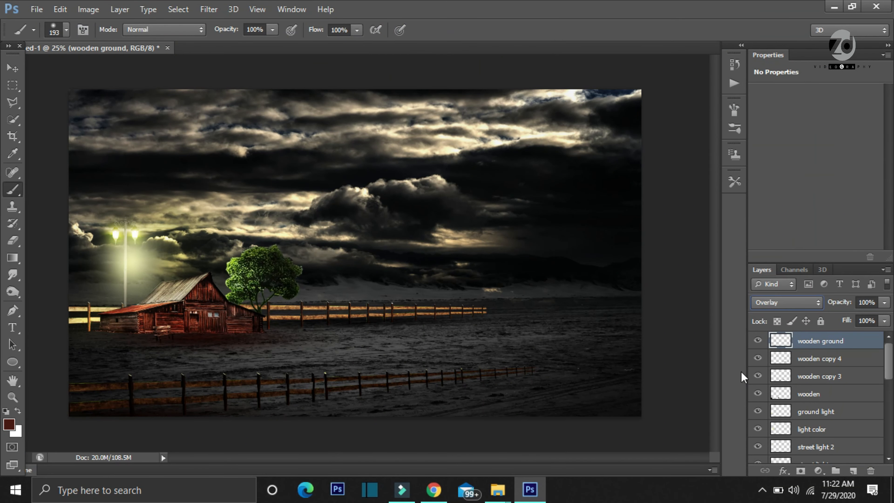
Add a layer named wooden ground 2 and paint a dark red dab stretched and tilted about -4° along the foreground fence
left_click(853, 470)
double_click(815, 342)
type("wooden ground 2")
key("Return")
left_click(243, 409)
key("ctrl+t")
left_click_drag(268, 400, 624, 386)
left_click_drag(218, 412, 2, 423)
left_click_drag(389, 409, 390, 389)
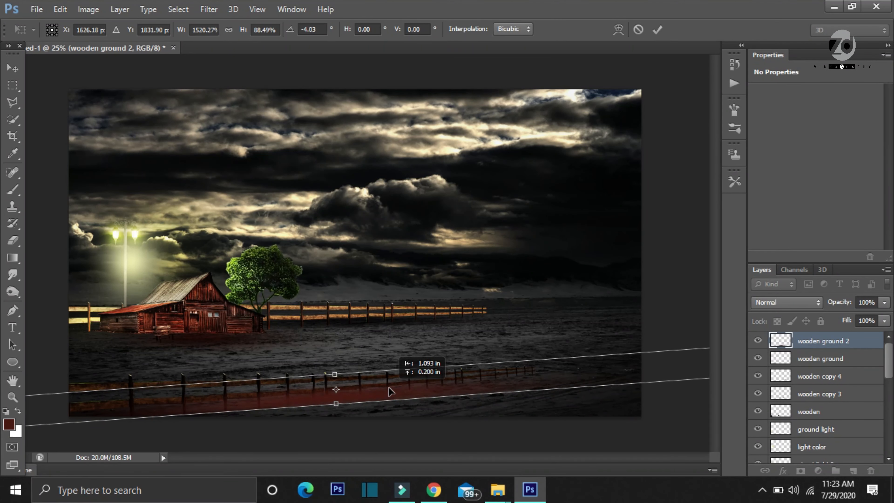
left_click(657, 30)
Set wooden ground 2 to Overlay, shift its strip slightly down and right, and lower the layer's opacity
left_click(787, 302)
left_click(776, 168)
key("v")
left_click_drag(302, 390, 339, 410)
left_click_drag(848, 305, 838, 307)
Transform the wooden ground layer's red strip so it extends farther along the foreground fence
left_click(822, 359)
key("ctrl+t")
left_click_drag(429, 406, 429, 389)
mouse_move(331, 400)
left_mouse_down()
mouse_move(308, 400)
mouse_move(693, 365)
mouse_move(787, 366)
left_mouse_up()
left_click(656, 29)
Add a layer named wooden ground 3 above wooden ground 2 and paint a dark red dab below the middle of the fence
left_click(822, 341)
left_click(853, 471)
double_click(803, 341)
type("wooden ground 3")
key("Return")
key("b")
left_click(378, 400)
Stretch the wooden ground 3 dab to about 1544% width and 63% height, rotate it -6.07° and align it with the fence's right part
key("ctrl+t")
left_click_drag(352, 396, 4, 397)
left_click_drag(623, 447, 626, 434)
left_click_drag(399, 416, 398, 401)
left_click_drag(453, 391, 487, 392)
left_click_drag(606, 419, 608, 409)
left_click_drag(493, 385, 516, 373)
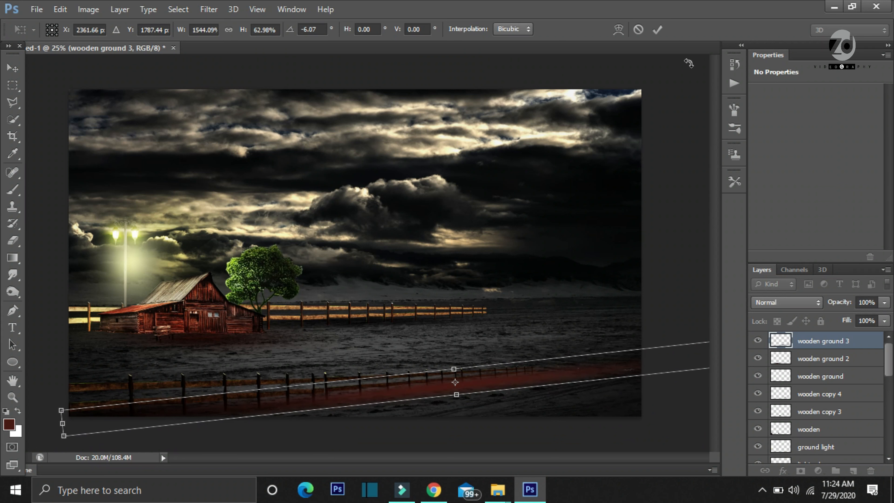
left_click(657, 30)
Set wooden ground 3 to Overlay at 71% opacity and move its strip slightly up and left
left_click(774, 303)
left_click(767, 164)
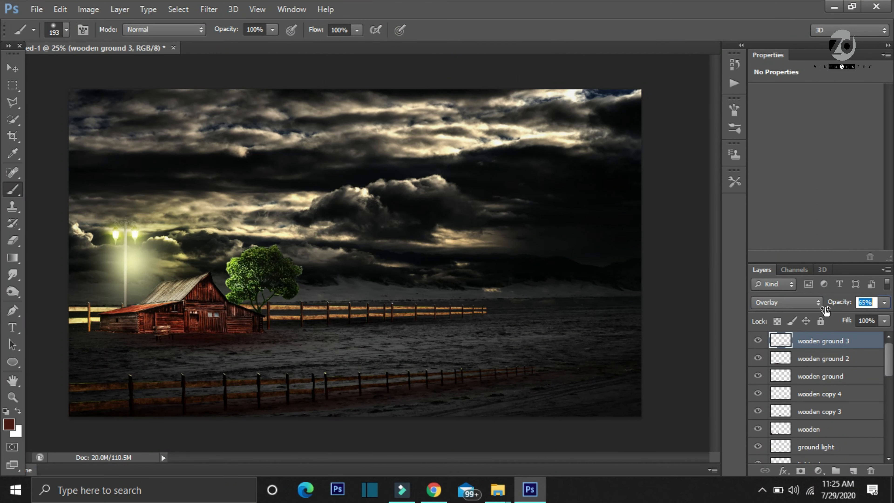
key("Return")
key("v")
left_click_drag(451, 409, 427, 392)
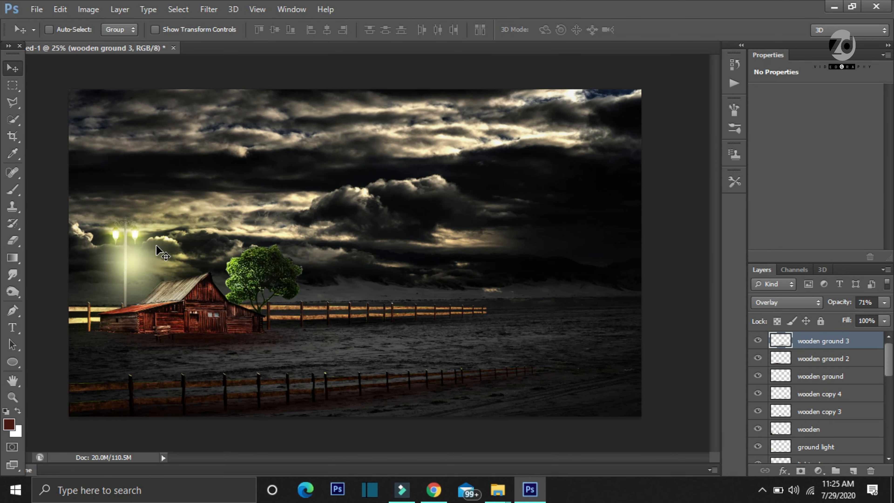
Place the 1-wooden-barrier_FS19 grass image and scale it to 5.33% beside the barn's left wall
left_click(45, 9)
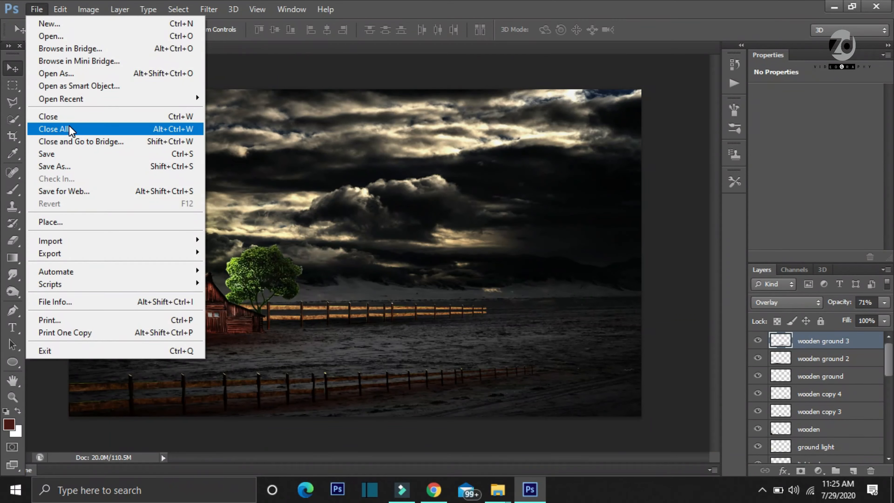
left_click(64, 221)
double_click(359, 148)
left_click_drag(70, 414, 548, 144)
left_click_drag(627, 131, 92, 318)
left_click_drag(103, 283, 102, 329)
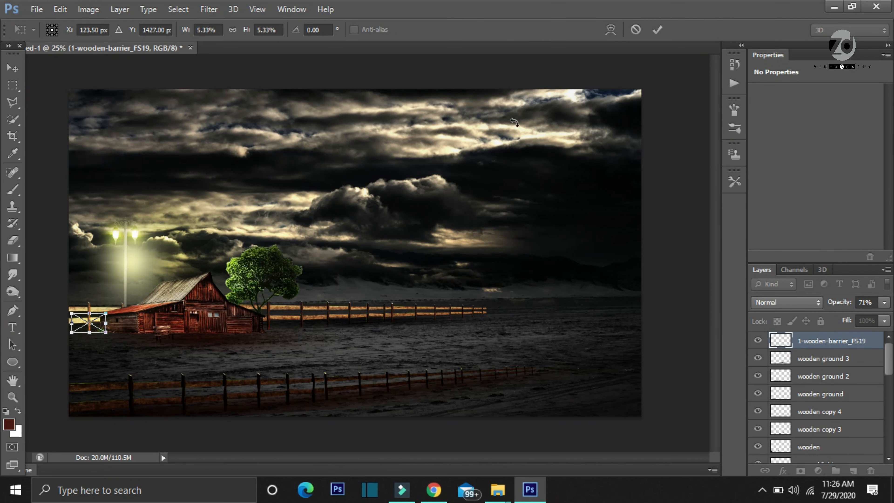
left_click(657, 30)
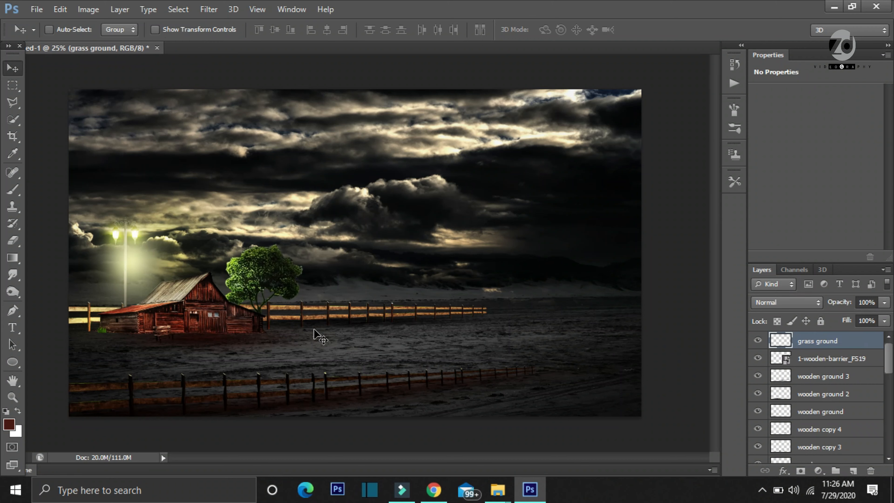
Transform the grass ground layer to fit the ground around the grass patch and change its blend mode
key("ctrl+t")
left_click(657, 30)
left_click(786, 302)
left_click(771, 160)
key("ctrl+t")
left_click_drag(124, 349, 188, 347)
left_click(657, 30)
left_click(786, 302)
left_click(770, 314)
Rename the 1-wooden-barrier_FS19 layer as grass, duplicate it and move the copy in front of the barn's left end
left_click(820, 358)
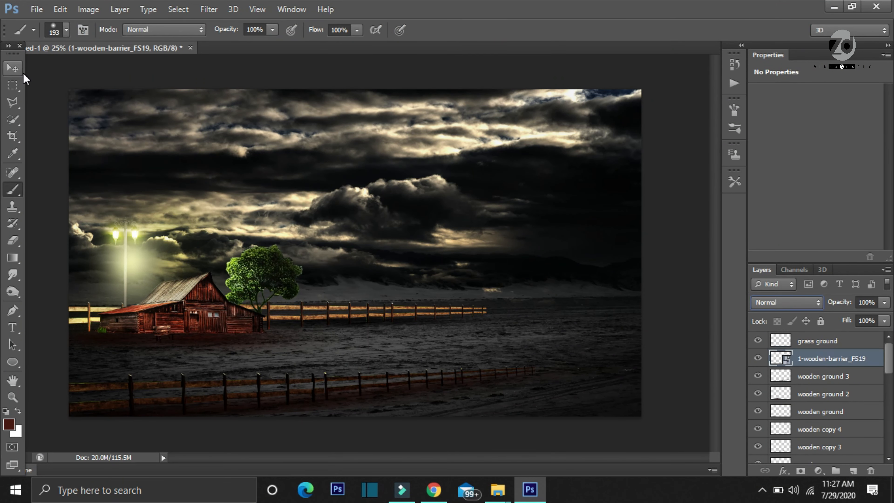
key("v")
double_click(831, 358)
type("grass")
key("Return")
key("ctrl+j")
left_click_drag(104, 337, 126, 333)
Make three more copies of the grass, spread them along the fence and merge all the grass layers into one
key("ctrl+j")
key("ctrl+j")
key("ctrl+j")
left_click_drag(126, 333, 94, 334)
left_click(832, 411, "shift")
right_click(832, 411)
left_click(585, 333)
left_click(847, 378, "shift")
right_click(847, 378)
left_click(611, 332)
Duplicate the merged grass layer four times and shift a copy toward the barn's left corner
key("ctrl+j")
key("ctrl+j")
key("ctrl+j")
left_click_drag(93, 329, 144, 333)
key("ctrl+j")
Reposition grass copy 8 and grass copy 6 to form a continuous strip left of the barn
left_click(827, 376)
left_click(826, 394)
left_click(809, 376)
left_click(782, 396)
left_click(783, 429)
left_click(783, 359)
left_click_drag(89, 340, 104, 340)
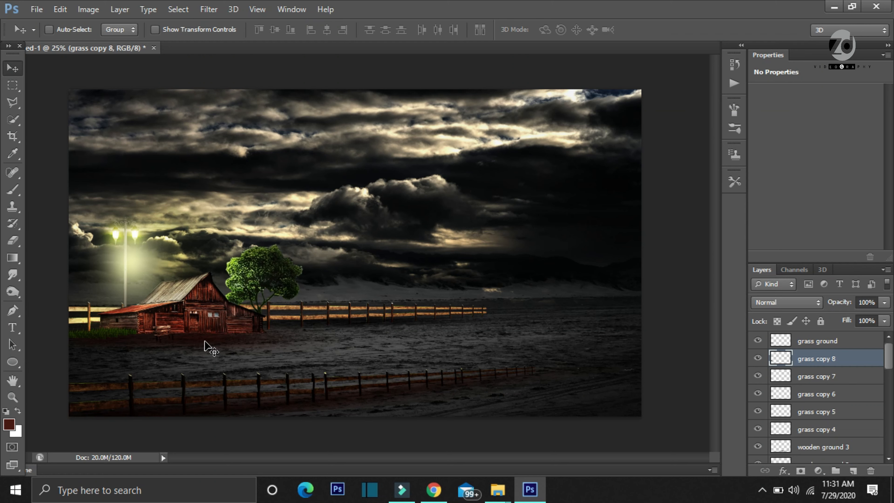
left_click(827, 394)
mouse_move(112, 334)
left_mouse_down()
mouse_move(93, 336)
mouse_move(125, 341)
left_mouse_up()
left_click(827, 411)
left_click(782, 359)
left_click(782, 376)
left_click(782, 393)
left_click(782, 411)
left_click(782, 428)
Place the 1-wooden-barrier_FS19 grass image again above grass copy 5, position it at the barn's left side and rasterize it
left_click(830, 413)
left_click(37, 9)
left_click(51, 220)
left_click(337, 149)
left_click(604, 414)
key("Return")
left_click_drag(422, 292, 82, 335)
right_click(838, 415)
left_click(701, 197)
Duplicate the newly placed grass three times, move a copy beside the barn wall and darken it with Curves
key("ctrl+j")
key("ctrl+j")
key("ctrl+j")
left_click_drag(138, 331, 140, 336)
key("ctrl+m")
left_click_drag(747, 141, 750, 152)
left_click(834, 78)
Add two more grass copies along the front of the strip and darken the last one with Curves
key("ctrl+j")
left_click_drag(143, 342, 138, 345)
key("ctrl+j")
left_click_drag(82, 342, 72, 344)
key("ctrl+m")
left_click_drag(741, 146, 743, 158)
left_click(834, 79)
Adjust the positions of individual grass and ground layers around the barn's base
left_click(833, 429)
left_click_drag(132, 350, 144, 336)
left_click(825, 411)
left_click(822, 446)
scroll(823, 405, "down", 3)
left_click_drag(233, 340, 230, 344)
Add a layer named ground above grass ground, paint a brush dab on it and transform it near the barn's base
left_click_drag(888, 373, 889, 352)
left_click(853, 470)
type("ground")
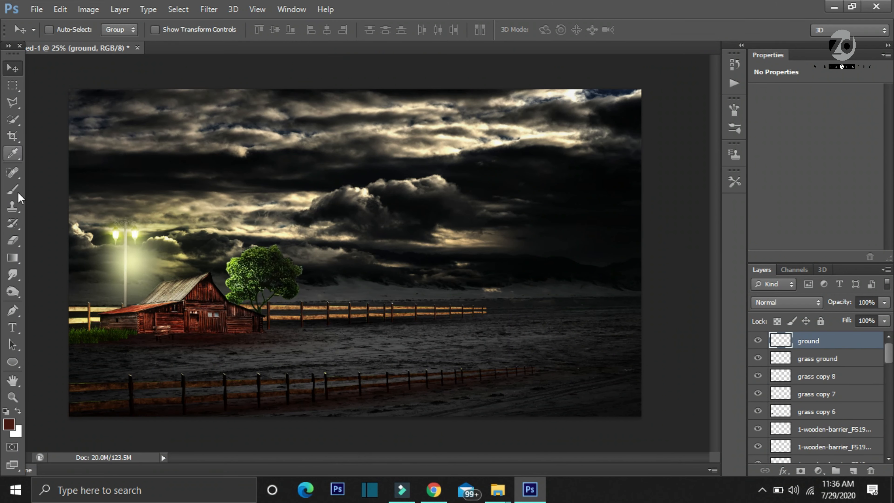
left_click(14, 191)
key("ctrl+t")
left_click_drag(191, 333, 204, 342)
key("Return")
Set the ground layer to Soft Light, then move and reshape its dab over the grass left of the barn
left_click(776, 173)
left_click(787, 302)
left_click(782, 173)
key("v")
mouse_move(128, 342)
left_mouse_down()
mouse_move(103, 333)
mouse_move(122, 333)
left_mouse_up()
key("ctrl+t")
left_click_drag(121, 376, 120, 362)
left_click(657, 30)
Duplicate the tree-736888_1280 layer and lock the original tree's transparent pixels
scroll(876, 405, "down", 10)
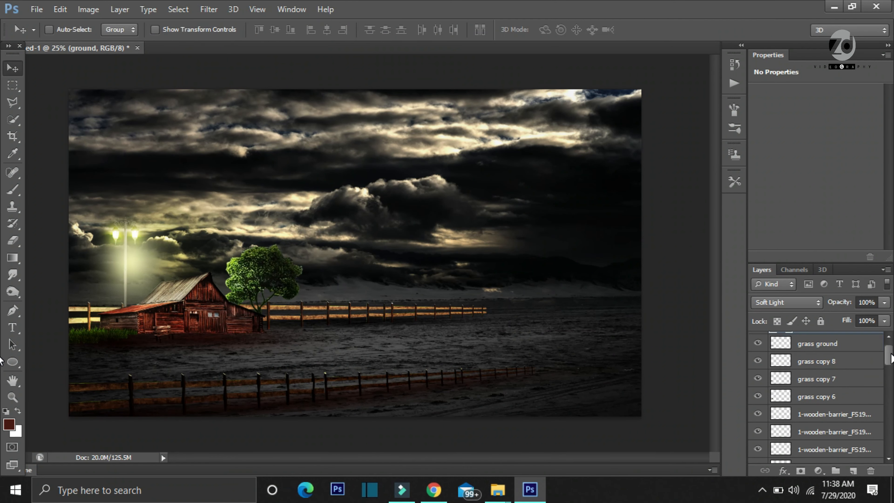
left_click(875, 422)
left_click_drag(890, 422, 889, 427)
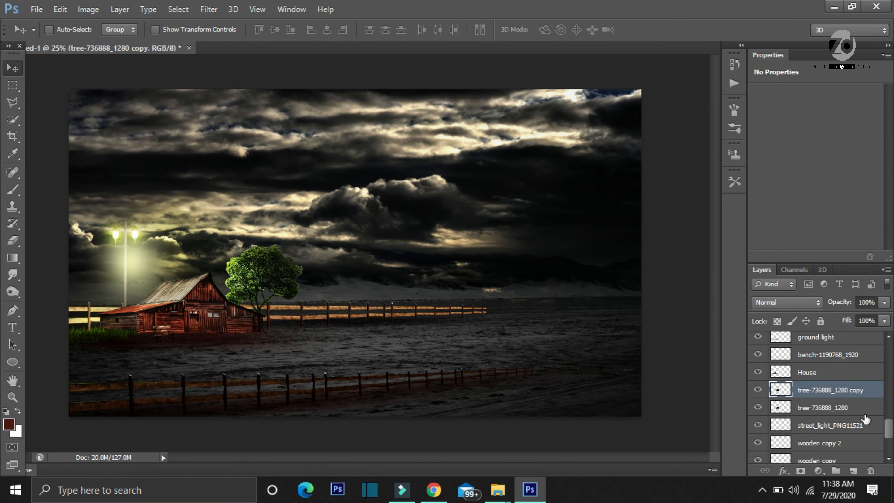
left_click(865, 413)
left_click(773, 321)
Transform the tree copy into a flattened shadow shape lying on the ground right of the trunk
left_click(812, 393)
key("ctrl+t")
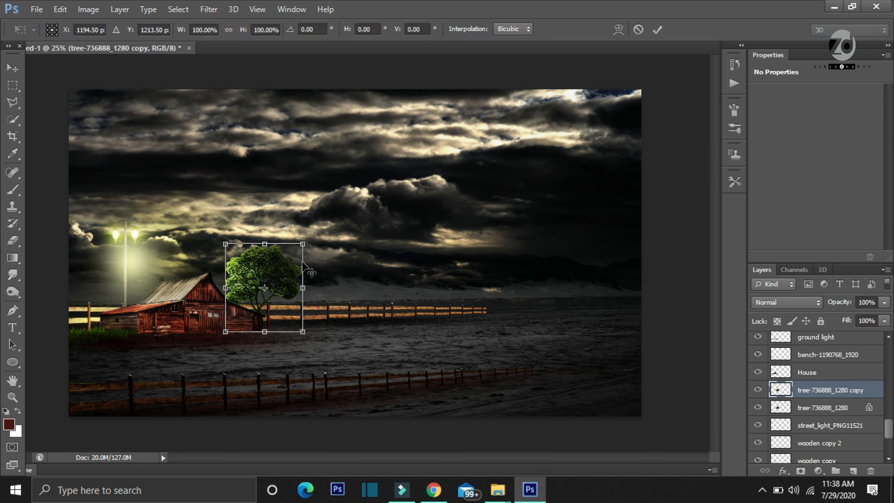
left_click_drag(325, 246, 352, 352)
left_click_drag(297, 291, 322, 326)
left_click_drag(399, 345, 390, 359)
left_click_drag(341, 337, 310, 320)
left_click_drag(381, 337, 327, 333)
left_click(657, 31)
Unlock the original tree's transparent pixels and lock those of the flattened tree copy instead
left_click(846, 407)
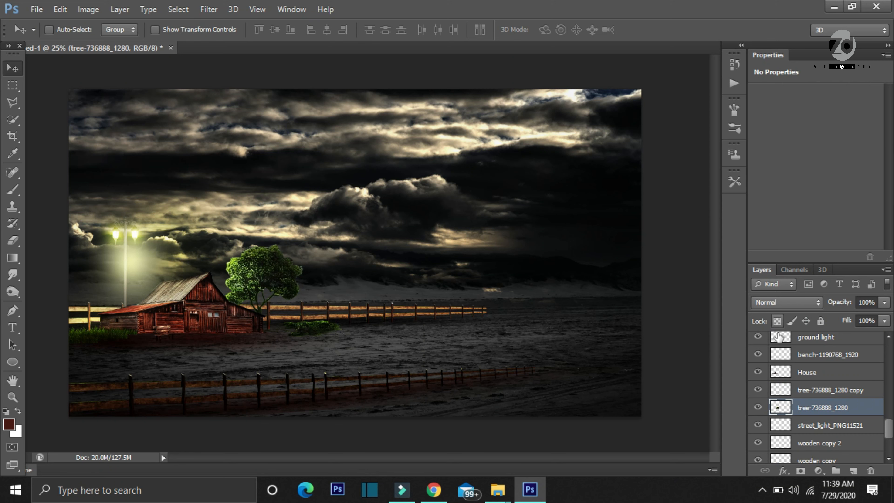
left_click(807, 390)
left_click(776, 320)
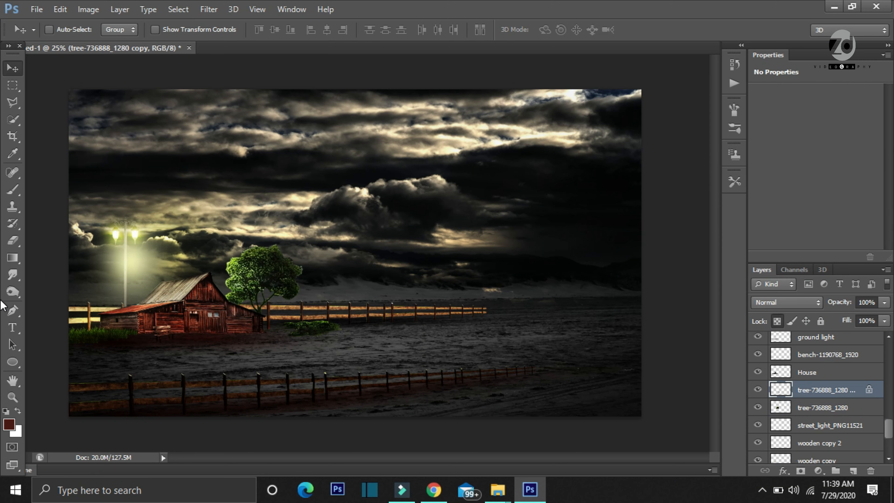
Set the foreground color to black and fill the flattened tree copy with a black-to-white linear gradient
left_click(12, 257)
left_click(94, 30)
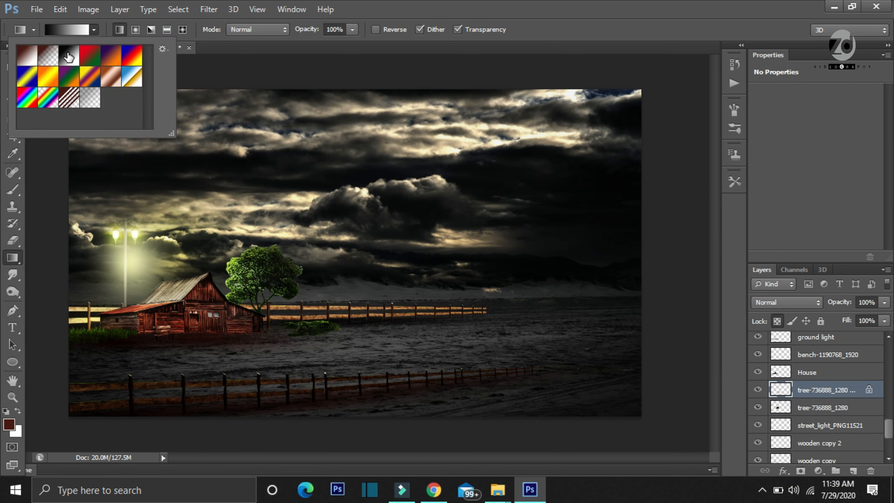
left_click(9, 423)
left_click_drag(215, 268, 184, 287)
left_click(508, 105)
left_click_drag(267, 328, 367, 330)
Set the tree copy to Multiply and redraw its gradient so the shadow fades away from the trunk
left_click(767, 302)
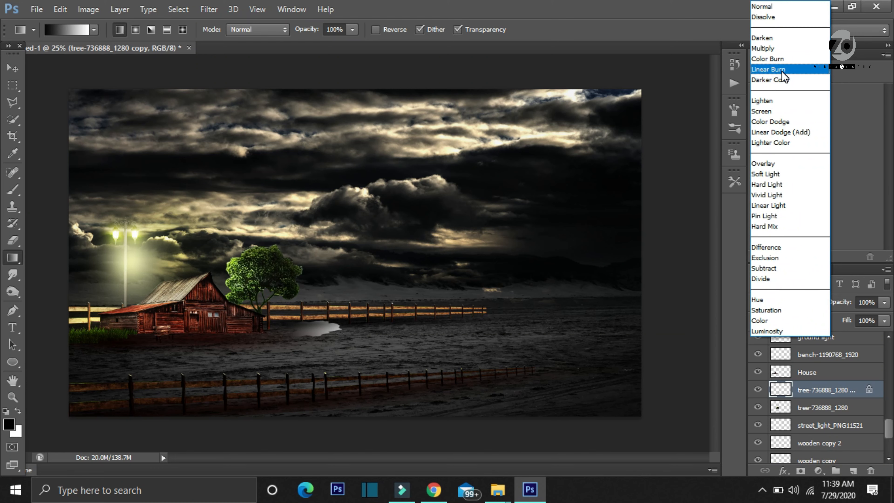
left_click(774, 49)
left_click_drag(261, 347, 251, 318)
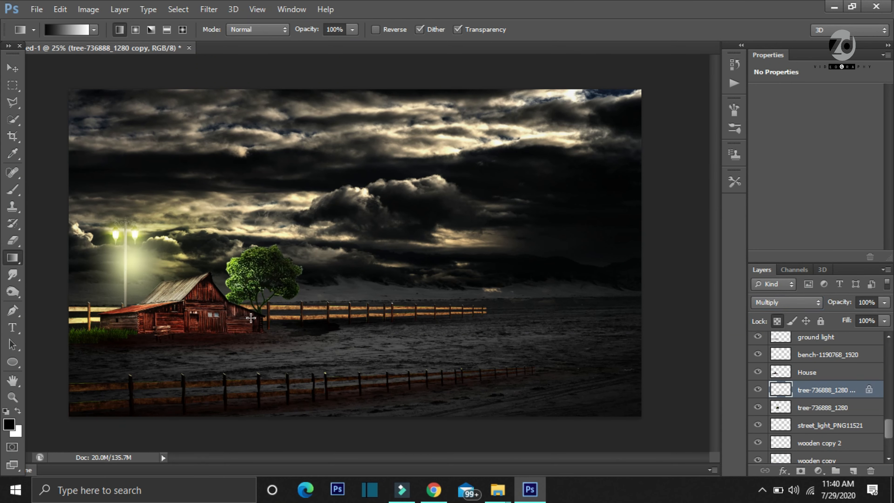
left_click_drag(368, 346, 239, 314)
left_click_drag(439, 294, 364, 309)
left_click_drag(337, 355, 286, 323)
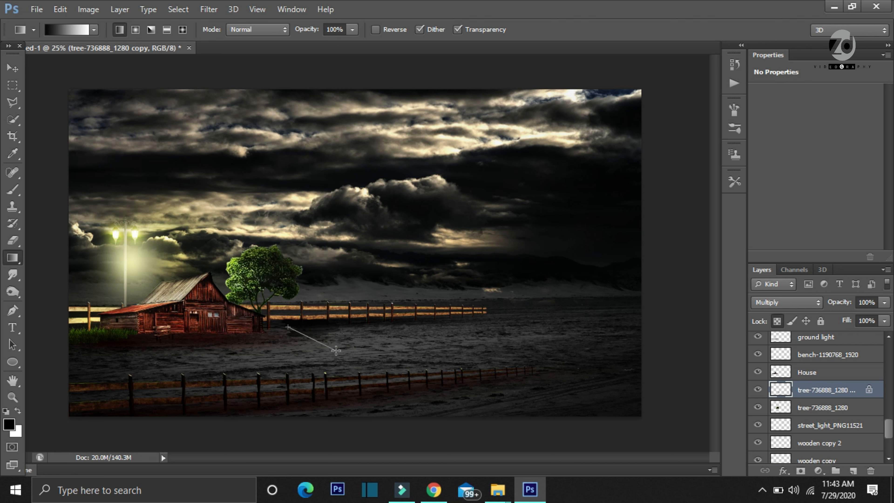
left_click_drag(342, 349, 342, 349)
left_click_drag(319, 323, 340, 343)
Reshape the tree shadow with Free Transform and lower its layer opacity
left_click_drag(827, 302, 828, 303)
key("ctrl+t")
left_click_drag(380, 334, 379, 340)
left_click_drag(325, 329, 323, 333)
left_click(657, 30)
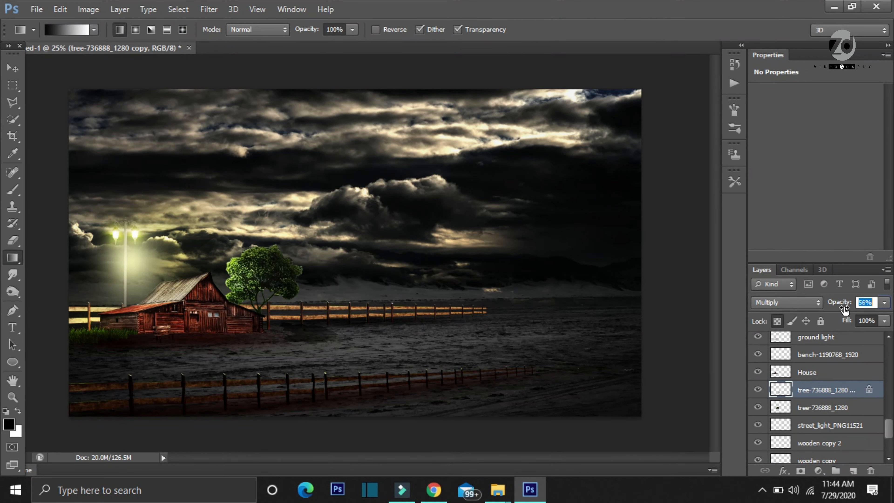
left_click_drag(845, 308, 843, 308)
Unlock the tree copy's transparent pixels and duplicate the House layer
left_click(857, 373)
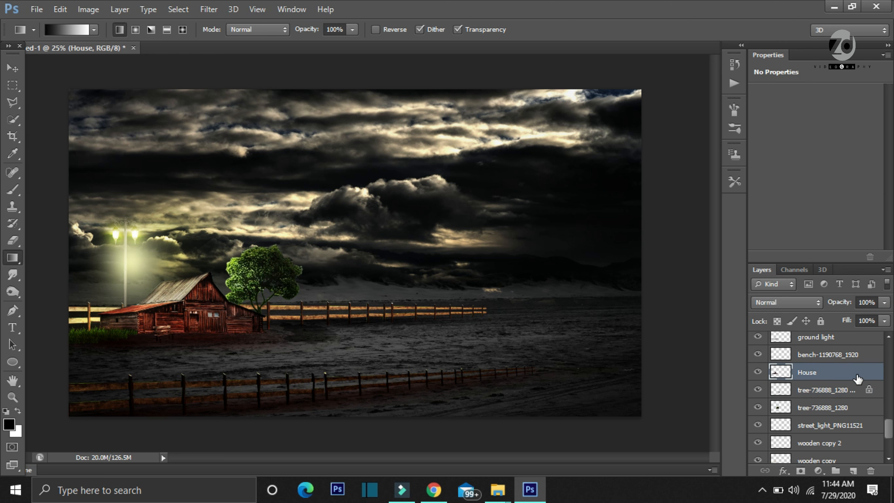
left_click(854, 397)
left_click(777, 322)
left_click(824, 379)
key("ctrl+j")
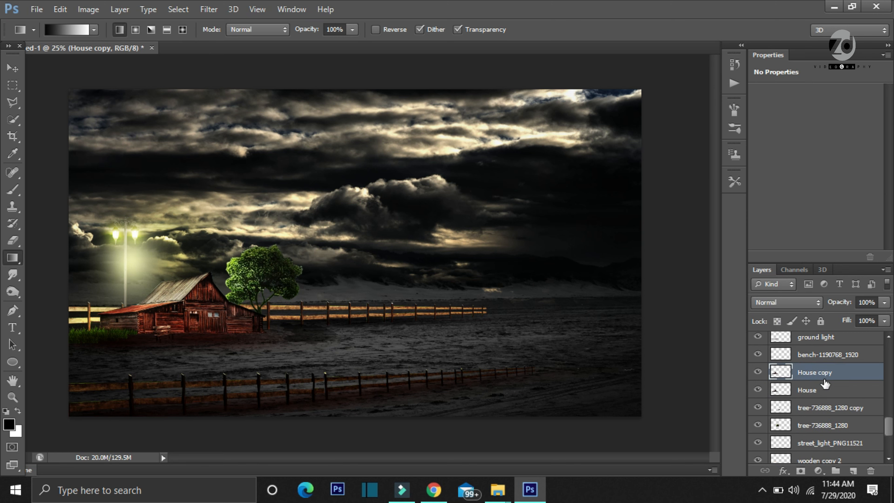
Lock the transparent pixels of the original House layer
left_click(814, 395)
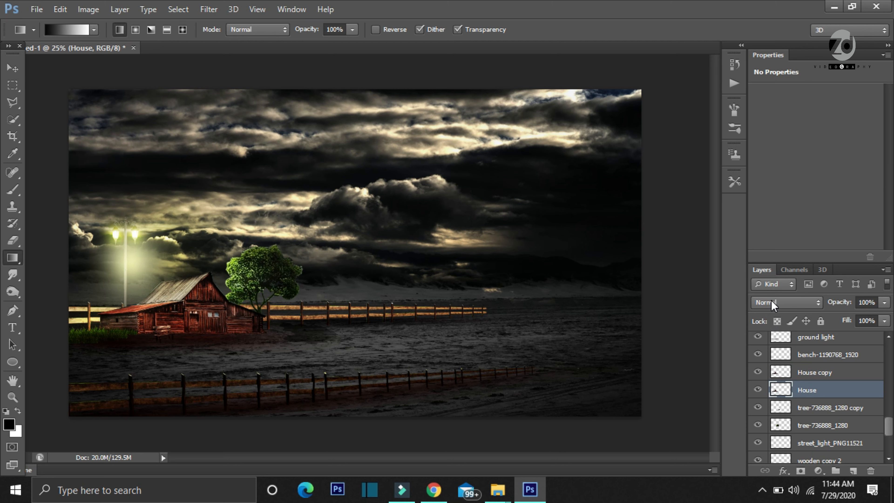
left_click(787, 323)
left_click(787, 323)
Flip House copy below the barn at -48.03% height and rotate it to 172.30° along the barn's base
left_click(820, 379)
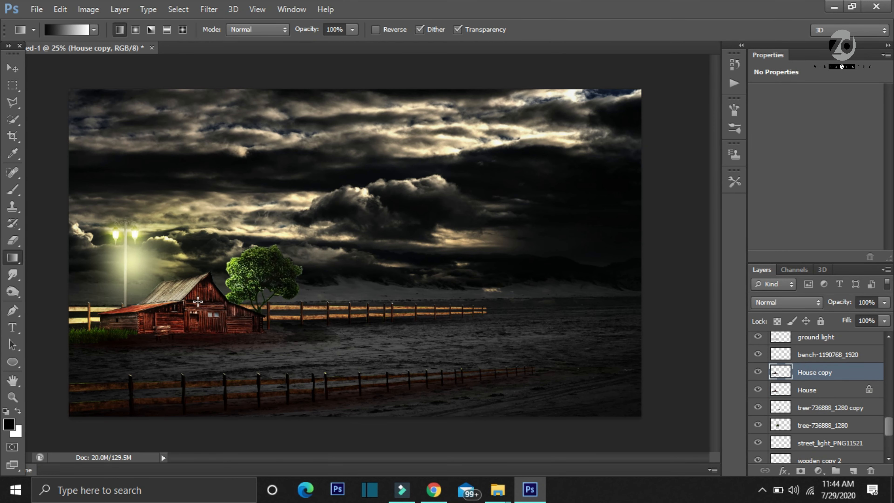
key("ctrl+t")
left_click_drag(178, 269, 181, 369)
left_click_drag(295, 369, 258, 352)
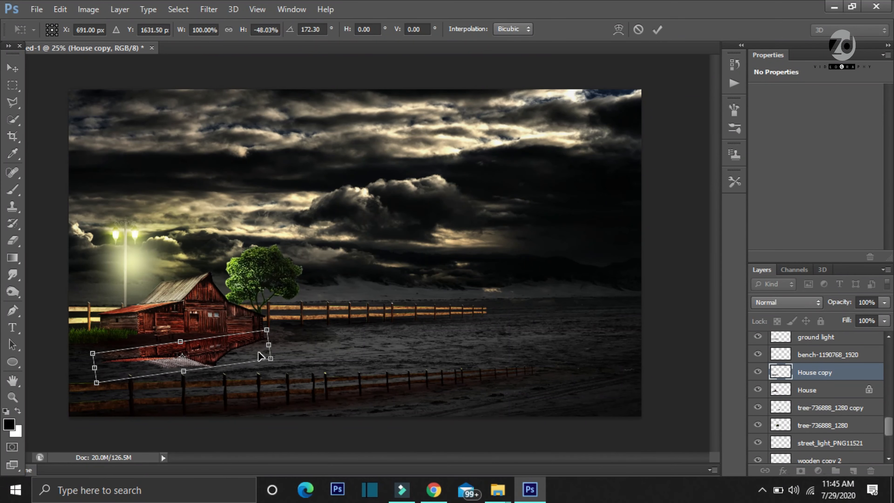
key("Return")
Puppet-warp House copy so the flipped barn hugs the barn's base and spreads out toward the front fence
key("g")
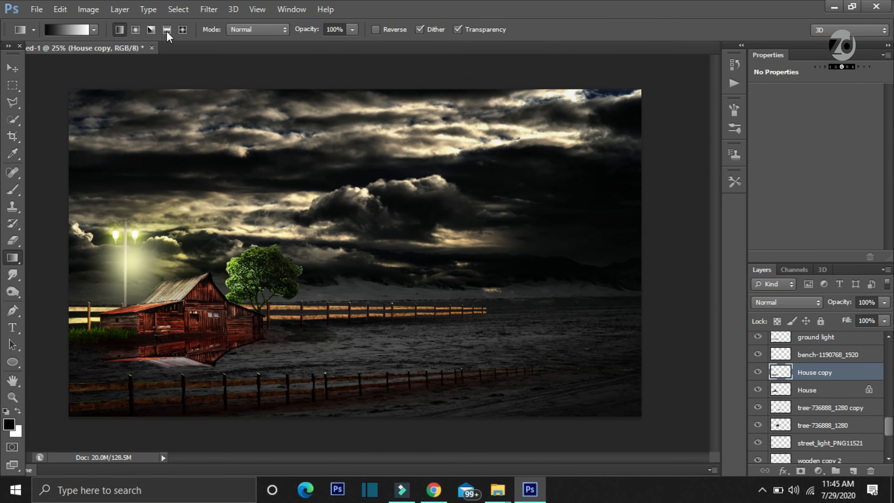
left_click(64, 12)
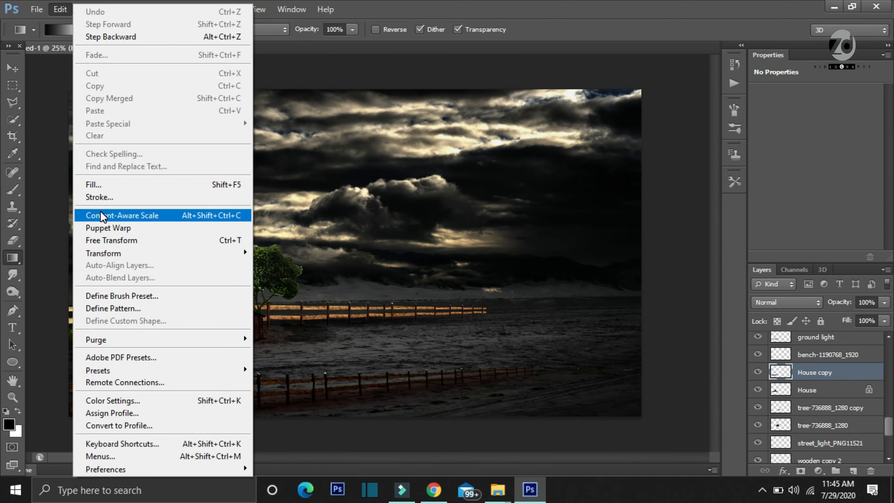
left_click(103, 228)
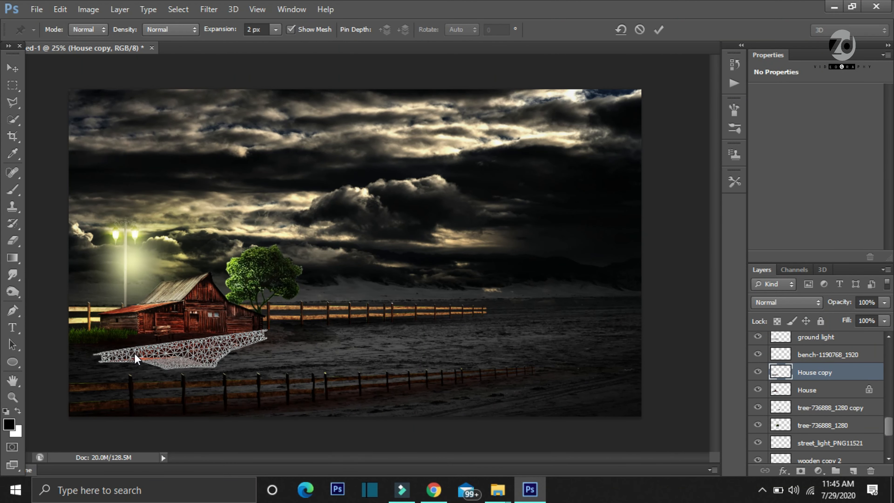
left_click(102, 353)
left_click_drag(103, 352, 108, 338)
left_click(210, 349)
left_click_drag(210, 351, 212, 360)
left_click_drag(260, 339, 259, 334)
left_click_drag(212, 360, 247, 348)
left_click(242, 346)
left_click_drag(190, 339, 191, 334)
left_click_drag(150, 344, 100, 335)
left_click_drag(206, 362, 209, 357)
left_click_drag(227, 359, 240, 365)
left_click_drag(259, 334, 263, 332)
mouse_move(254, 340)
left_mouse_down()
mouse_move(245, 368)
mouse_move(248, 333)
left_mouse_up()
left_click(663, 29)
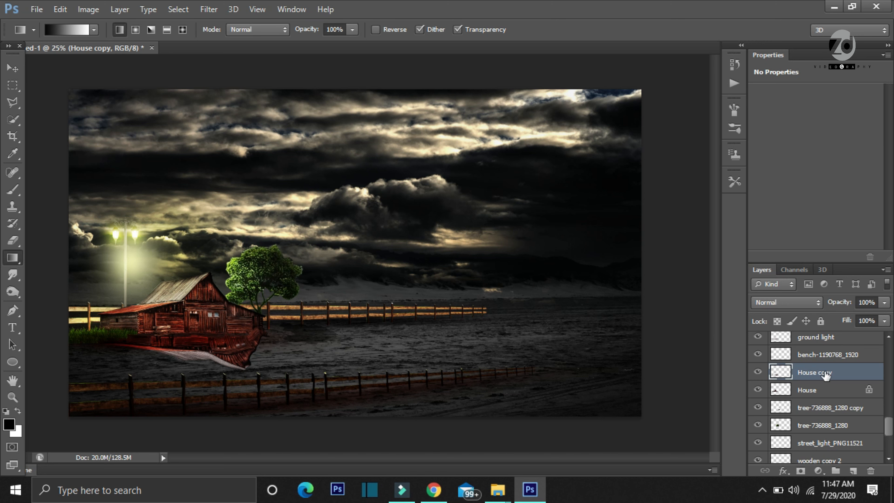
Unlock the House layer's transparent pixels and lock those of House copy
left_click(841, 388)
left_click(776, 318)
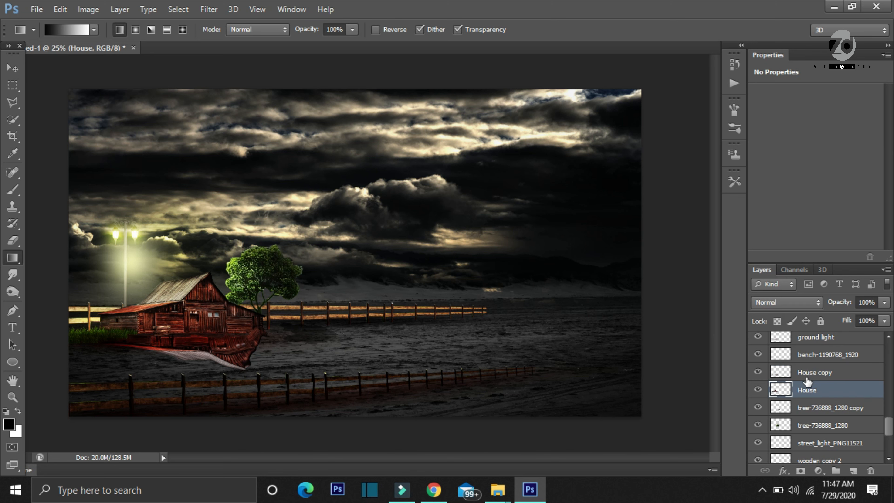
left_click(820, 374)
left_click(779, 319)
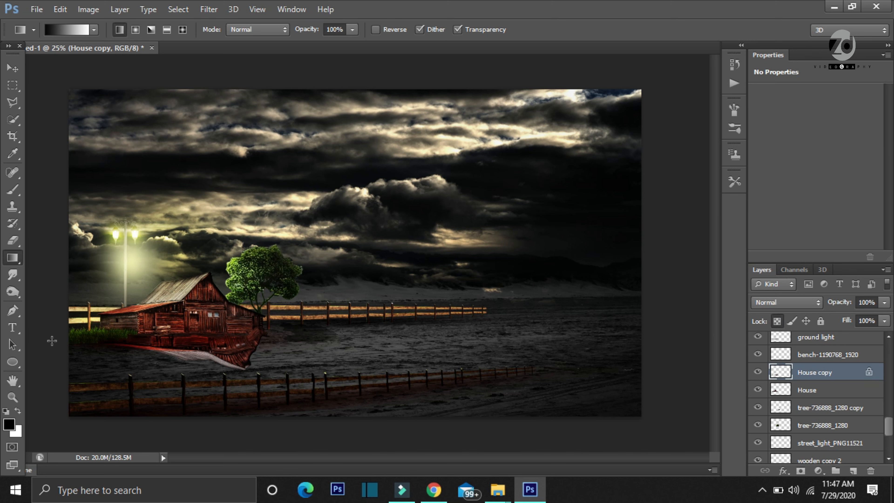
Fill House copy with a black-to-white linear gradient and set its blend mode to Multiply
left_click_drag(121, 337, 287, 354)
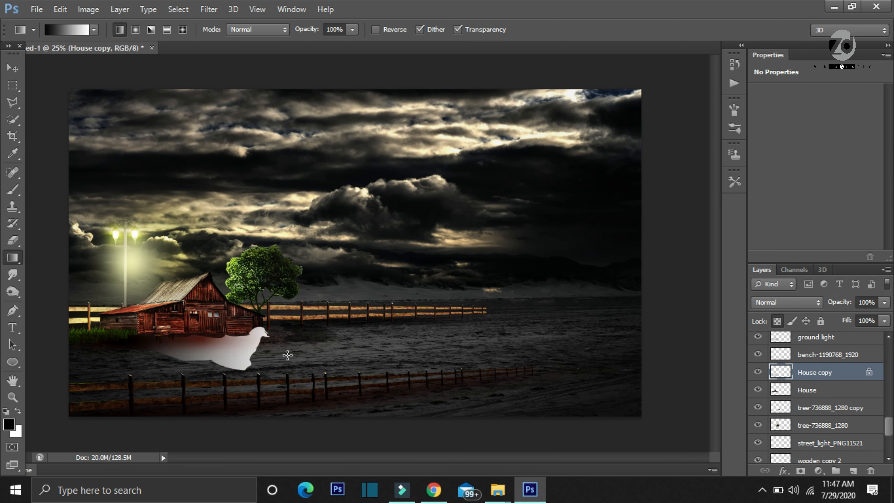
left_click(765, 302)
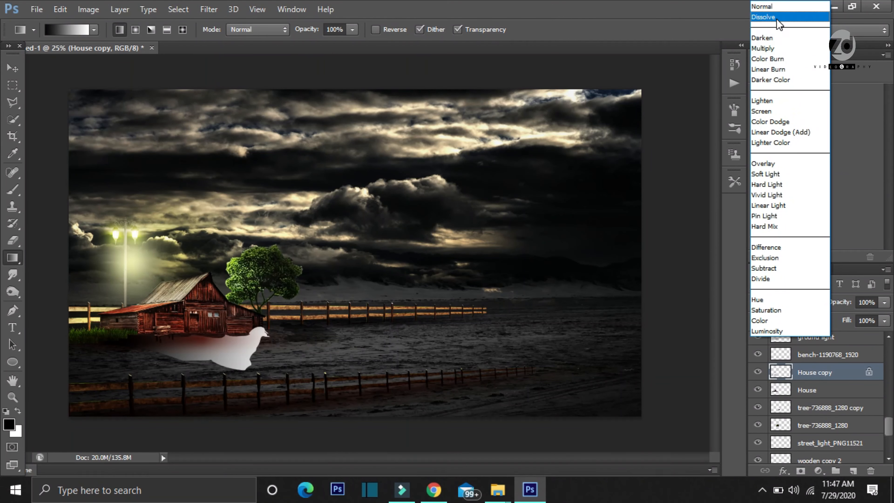
left_click(773, 49)
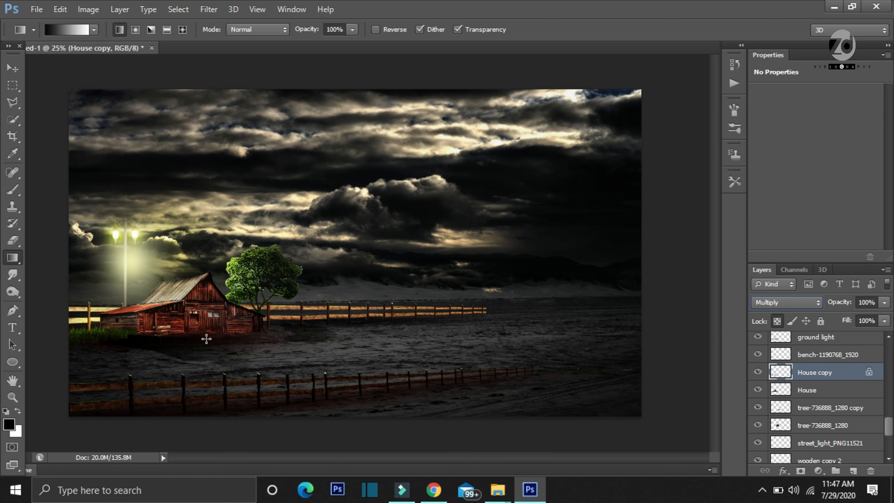
Redraw the gradient on House copy upward from below the front fence and lower the layer's opacity to 67%
left_click_drag(242, 368, 259, 361)
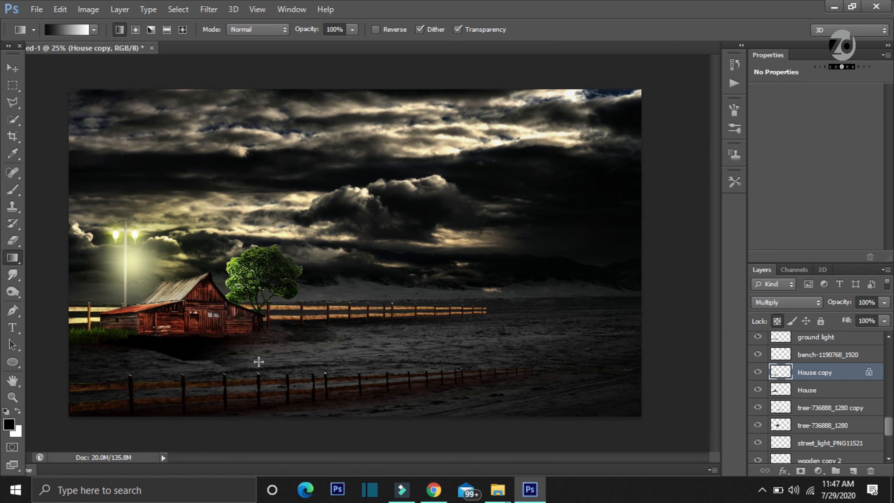
left_click(163, 457)
left_click(292, 438)
left_click_drag(251, 405, 268, 217)
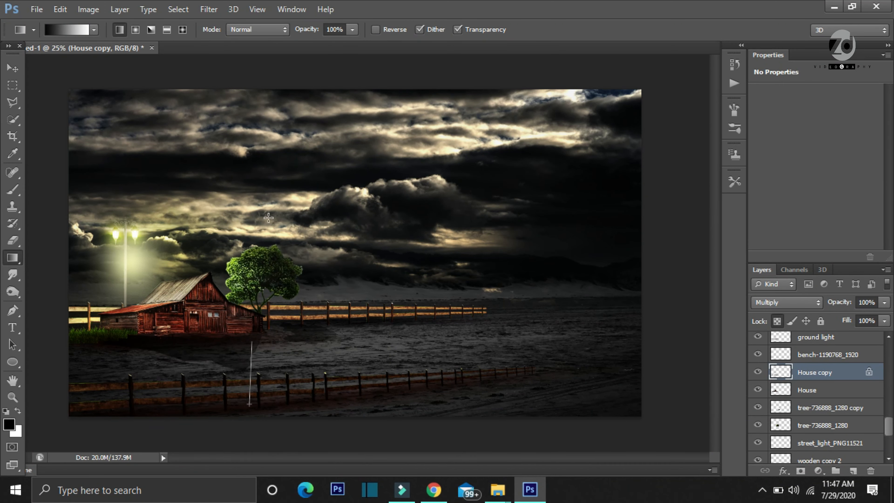
left_click_drag(185, 445, 246, 248)
left_click_drag(837, 305, 830, 304)
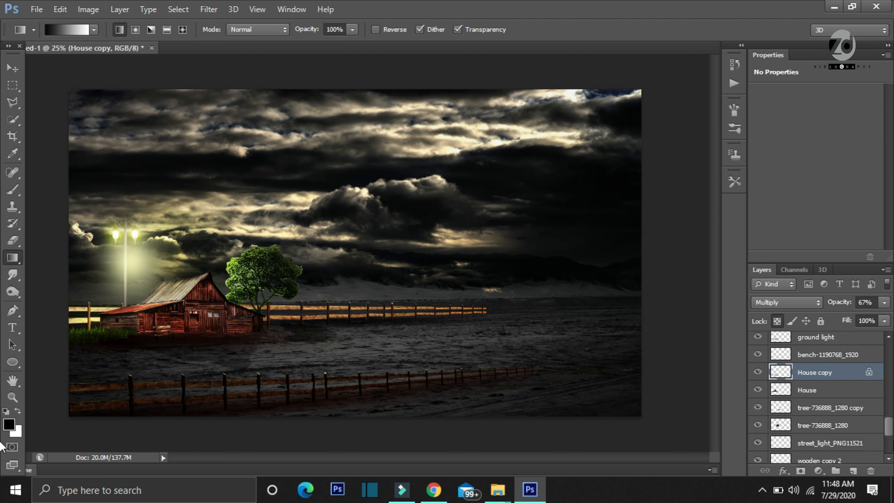
Scale the House copy shadow to 104.39% width and 113.72% height, rotate it -0.68°, and set its opacity to 74%
left_click_drag(888, 423, 888, 348)
key("ctrl+t")
mouse_move(292, 351)
left_mouse_down()
mouse_move(288, 379)
mouse_move(282, 342)
left_mouse_up()
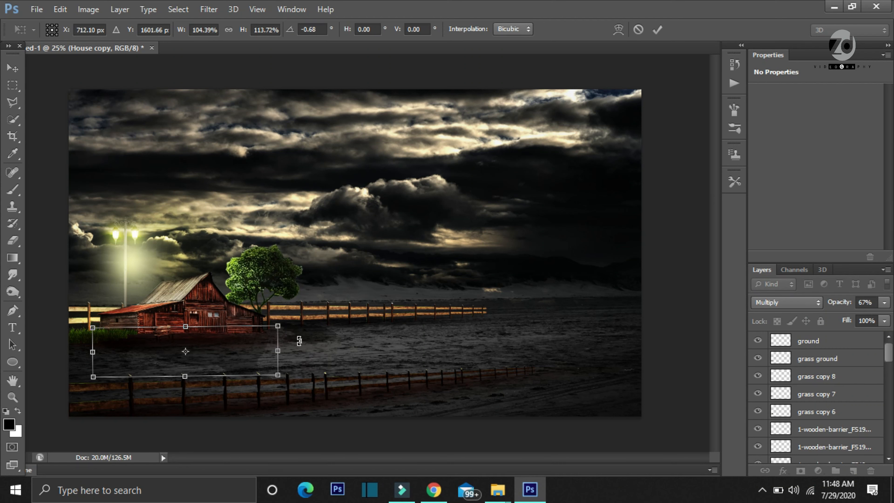
left_click(658, 29)
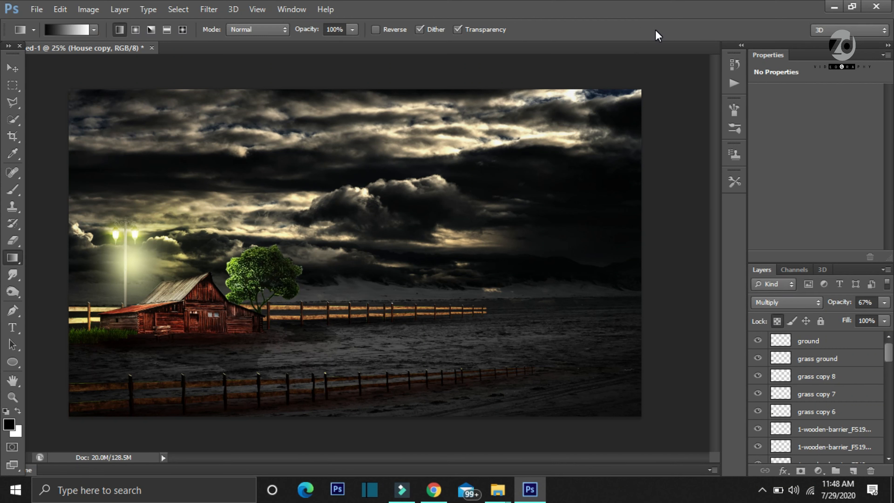
left_click_drag(853, 302, 857, 302)
Duplicate the street_light_PNG11521 layer
left_click_drag(890, 352, 890, 408)
left_click_drag(2, 409, 2, 413)
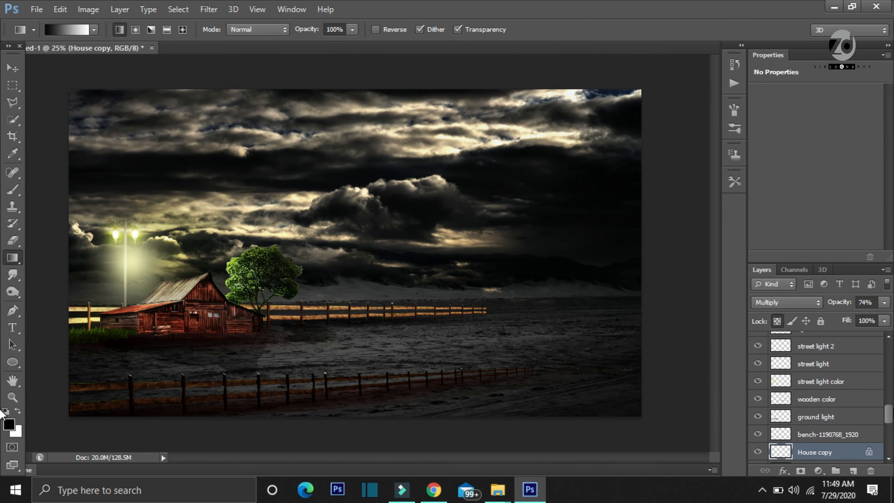
left_click_drag(890, 410, 891, 429)
left_click(850, 405)
key("ctrl+j")
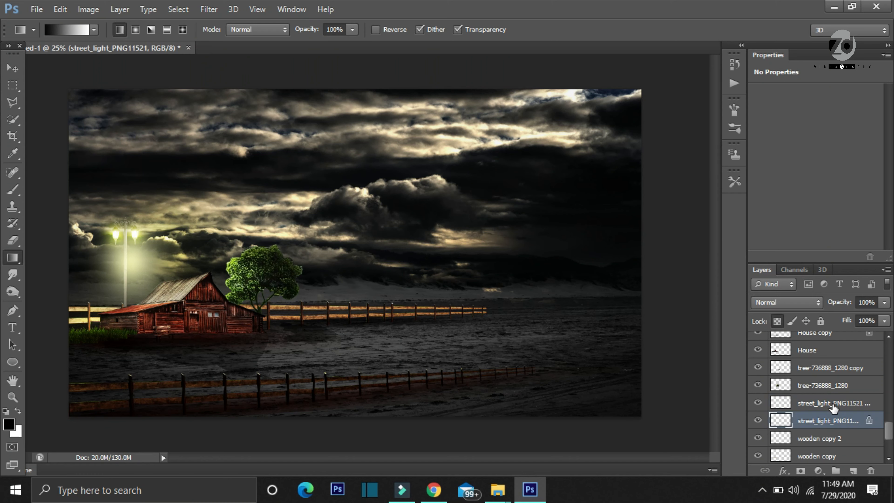
Rotate and reposition the street light copy with Free Transform, laying it down near the lamp's base as a cast shadow
key("ctrl+t")
left_click_drag(138, 217, 79, 237)
left_click_drag(69, 234, 112, 309)
left_click_drag(150, 342, 149, 359)
left_click_drag(37, 292, 1, 278)
left_click_drag(109, 307, 122, 302)
left_click_drag(155, 334, 158, 325)
key("Return")
Lock the street light copy's transparent pixels and set its blend mode to Multiply
key("g")
left_click_drag(869, 420, 844, 401)
left_click(786, 303)
left_click(774, 44)
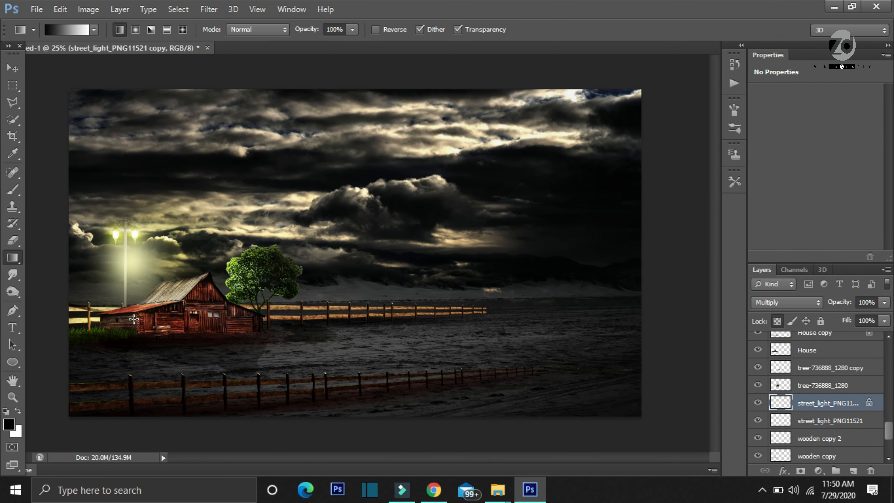
Fill the street light copy with the black-to-white gradient and shift it slightly with Free Transform
left_click_drag(58, 254, 115, 343)
key("v")
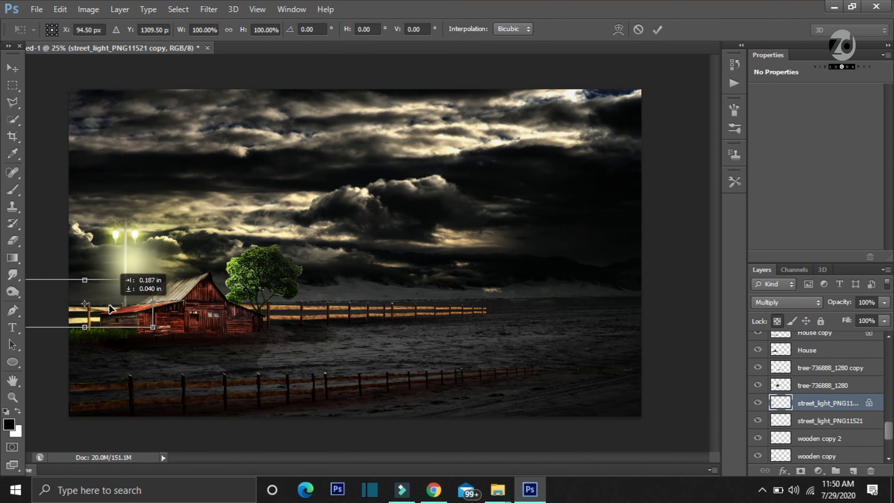
left_click(657, 29)
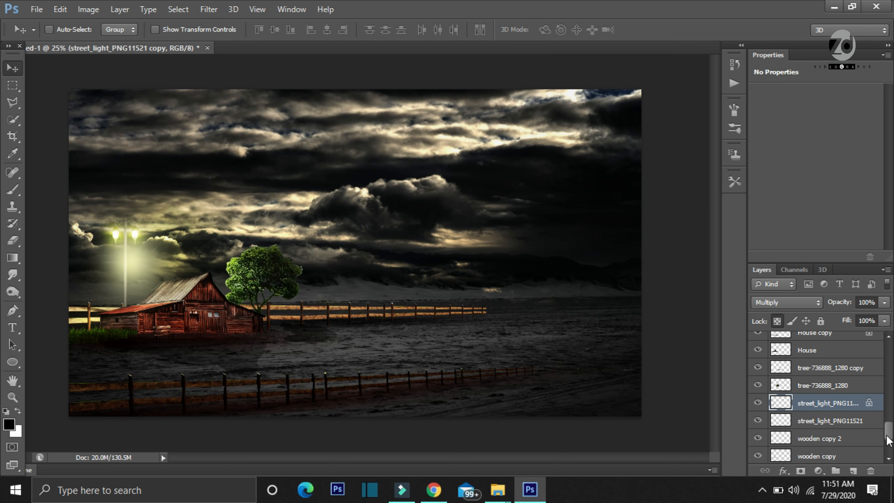
Add a new layer above the ground layer and name it clouds color
left_click_drag(891, 433, 892, 347)
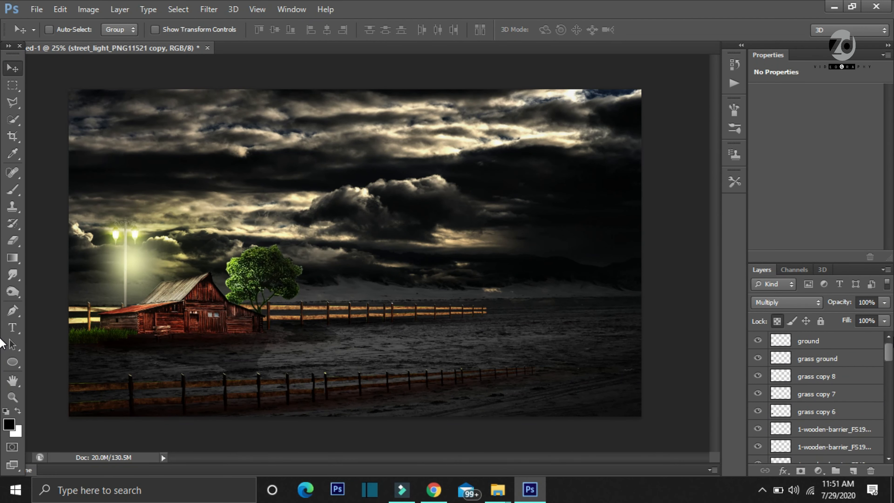
left_click(851, 346)
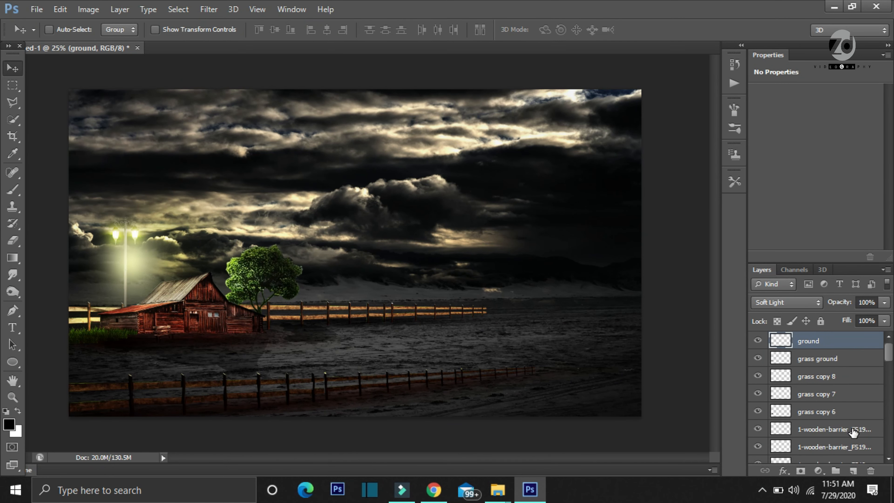
left_click(818, 468)
left_click(818, 469)
left_click(852, 471)
double_click(806, 340)
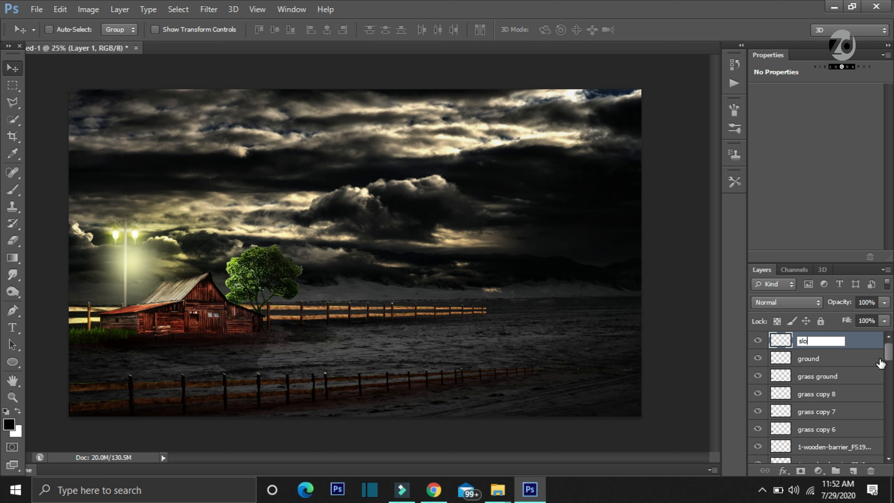
type("clouds color")
key("Return")
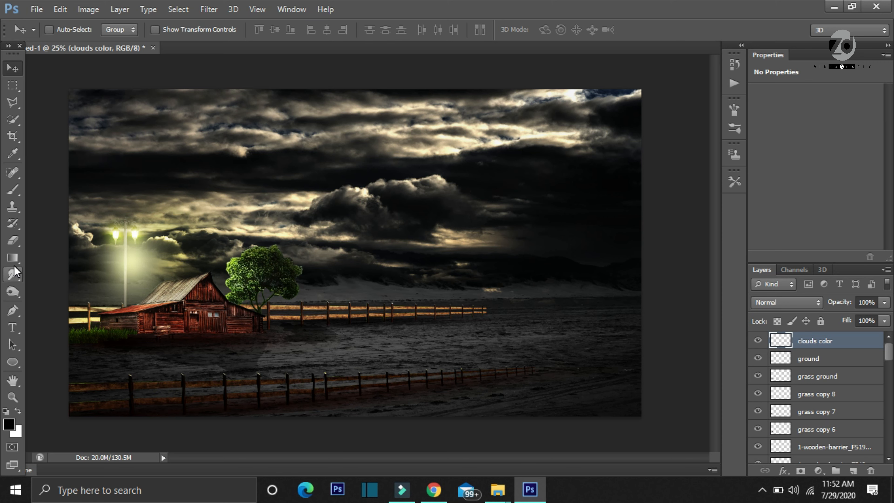
Switch to the Brush tool and set the foreground color to a fully saturated bright cyan
left_click(12, 189)
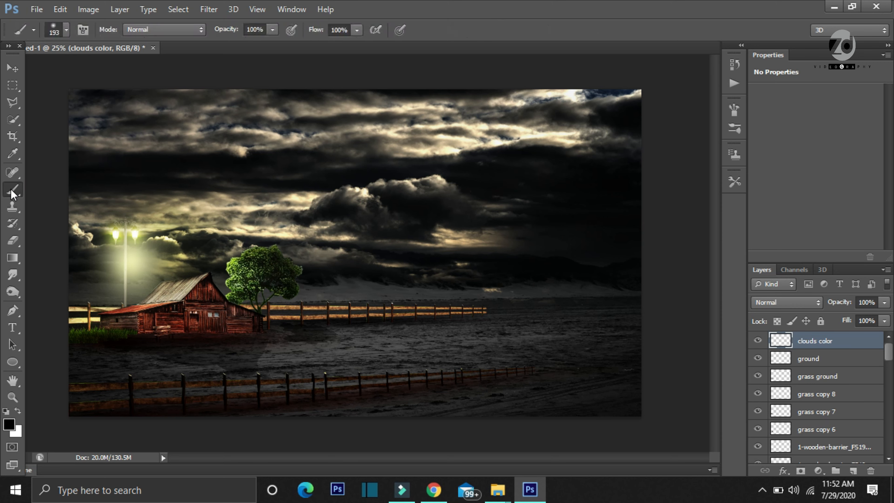
left_click(7, 428)
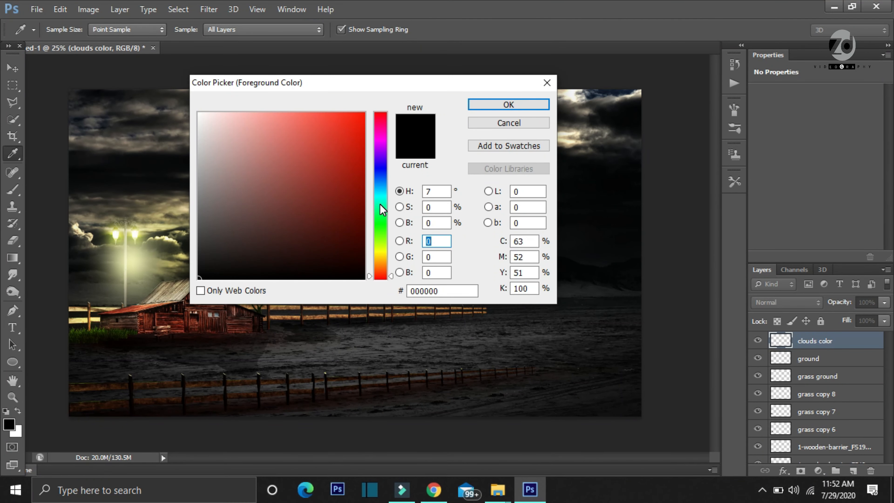
left_click(381, 204)
left_click_drag(348, 128, 364, 117)
left_click(369, 113)
left_click_drag(380, 199, 523, 199)
left_click(508, 106)
Dab cyan on the central clouds and stretch it with Free Transform to 721.79% width and 137.30% height
left_click(305, 197)
key("ctrl+t")
left_click_drag(286, 199, 156, 199)
left_click_drag(333, 170, 349, 154)
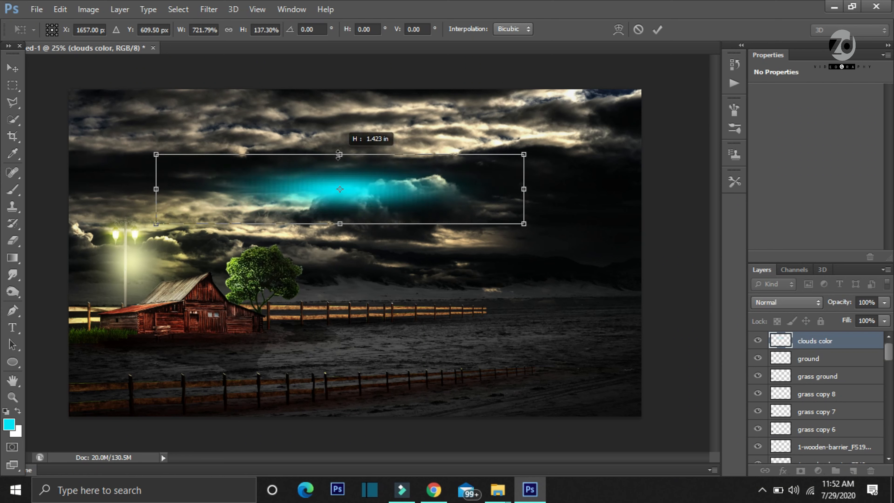
left_click_drag(383, 198, 351, 205)
left_click(657, 30)
Blend the clouds color layer with Soft Light at 63% opacity and narrow its glow to 88.99% width
left_click(787, 305)
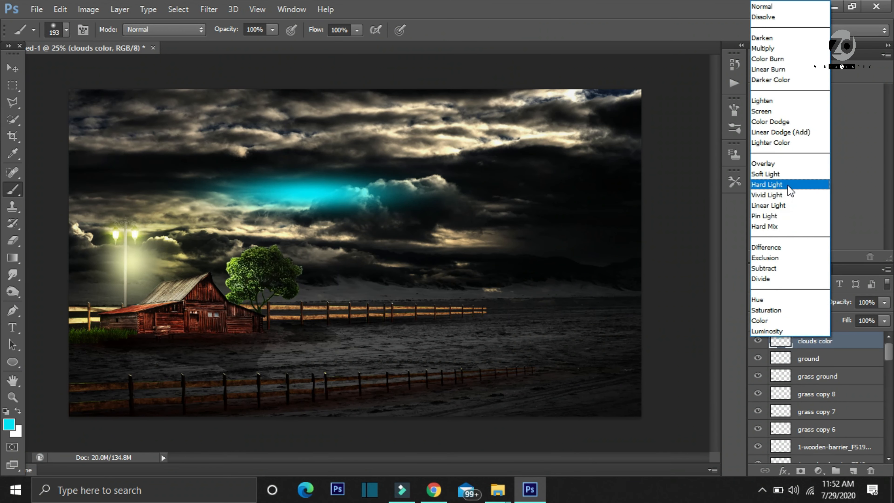
left_click(787, 176)
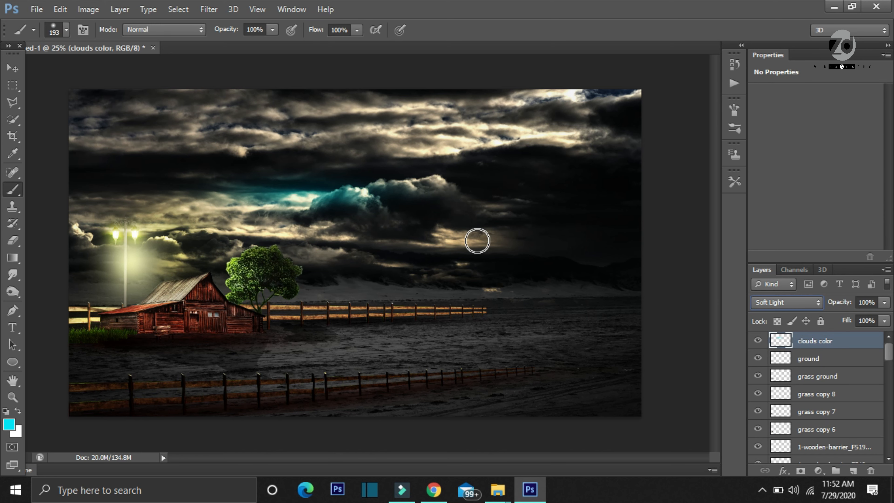
key("ctrl+t")
left_click_drag(495, 193, 451, 194)
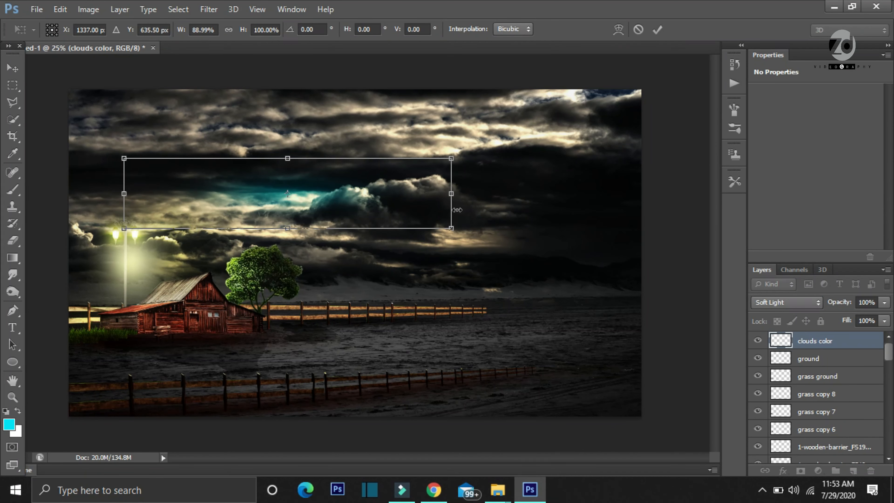
left_click(657, 30)
left_click_drag(843, 305, 812, 312)
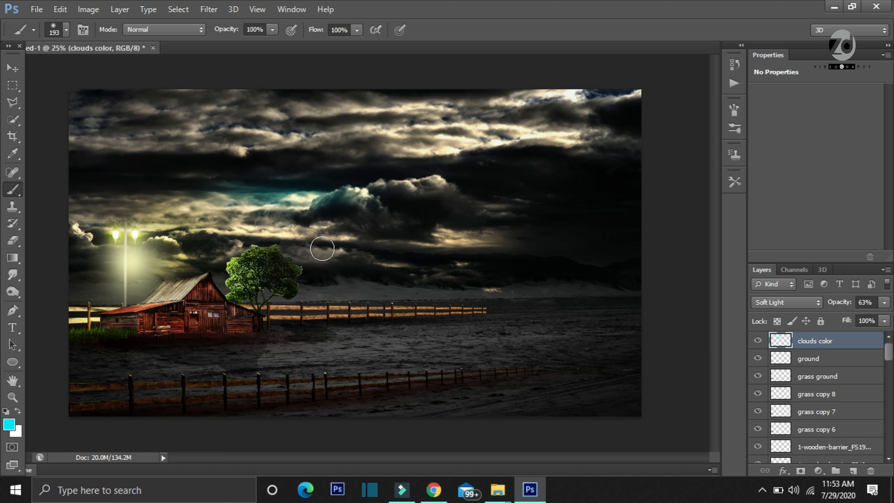
Add a Curves adjustment layer and shape the RGB curve with a highlight point and a shadow point at input 66, output 58
left_click(817, 470)
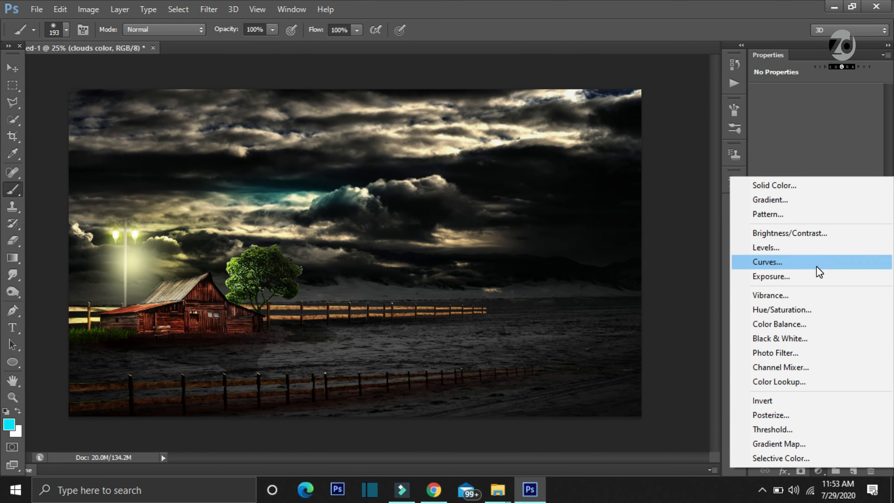
left_click(816, 266)
left_click_drag(845, 148, 852, 149)
left_click(806, 195)
left_click_drag(806, 195, 806, 196)
Lower the Red curve at input 206 to output 200 and the Green curve at input 215 to output 213
left_click(809, 112)
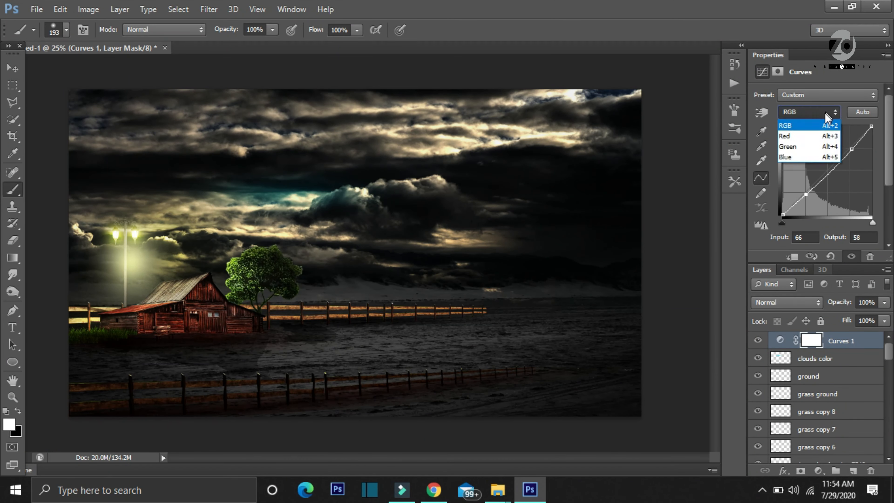
left_click(791, 125)
left_click(858, 148)
mouse_move(857, 148)
left_mouse_down()
mouse_move(849, 135)
mouse_move(854, 145)
left_mouse_up()
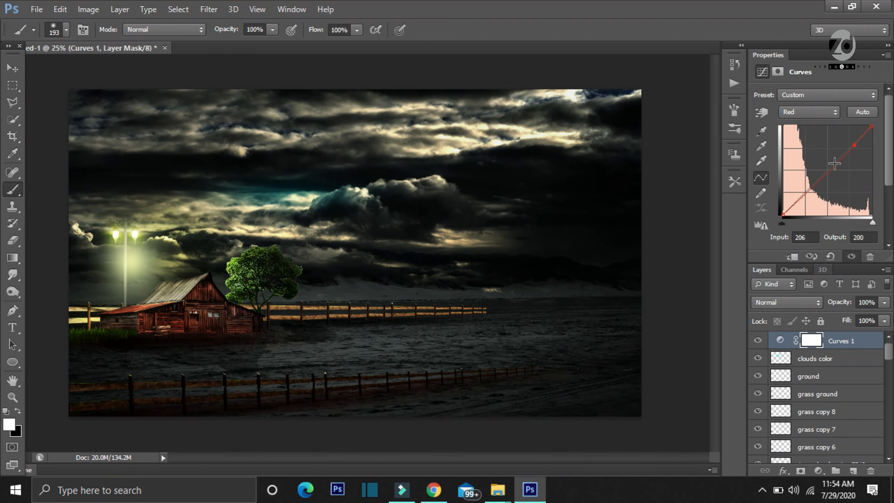
left_click(808, 112)
left_click(792, 139)
left_click(857, 144)
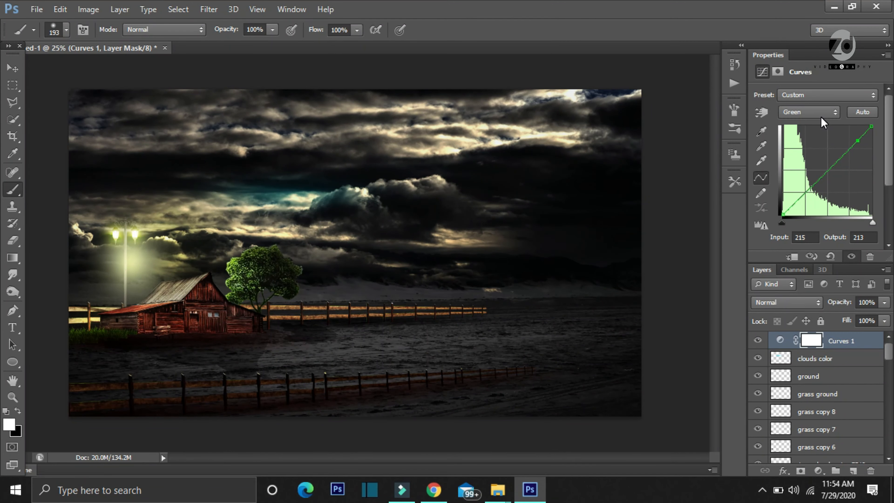
Place a point on the Blue curve at input 210, output 210
left_click(808, 111)
left_click(791, 153)
left_click(858, 145)
left_click_drag(859, 145, 855, 142)
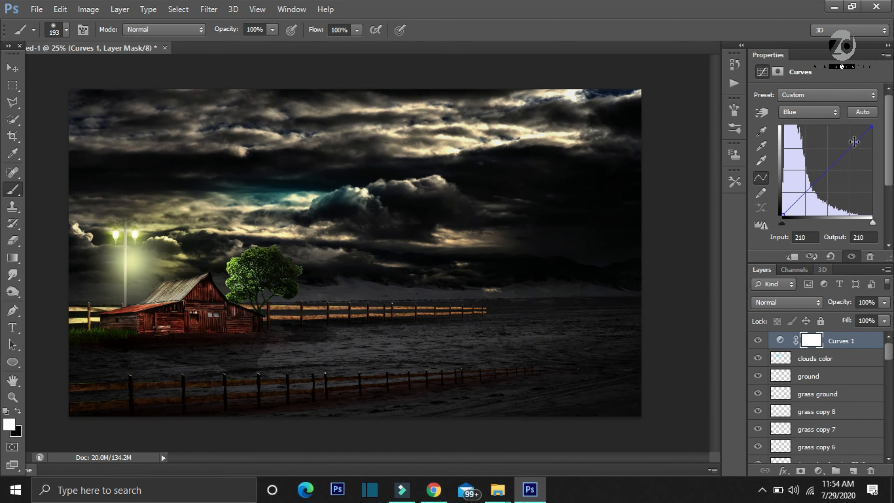
Add a shadow point on the Blue curve at input 55, output 53, and toggle the Curves layer's visibility to compare
left_click(801, 195)
left_click(757, 340)
left_click(757, 340)
left_click(757, 340)
left_click(757, 340)
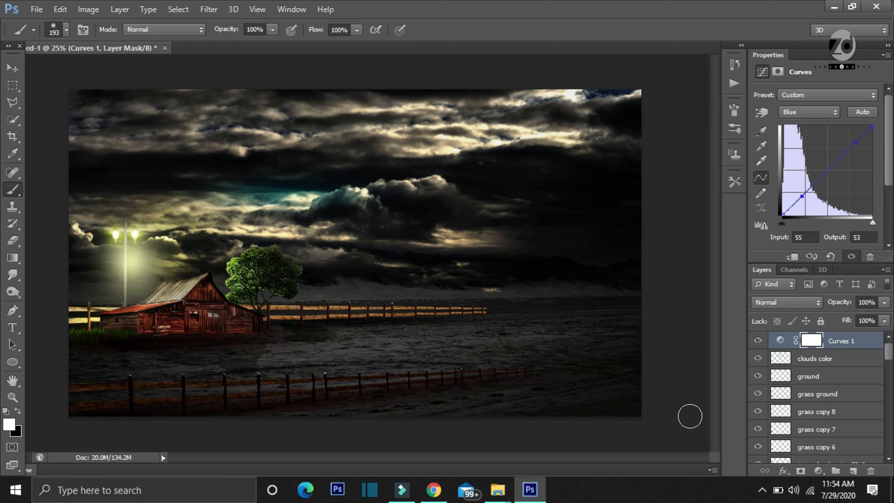
Add Levels adjustment layers with default settings above the Curves 1 layer
scroll(844, 387, "down", 2)
scroll(844, 388, "up", 2)
left_click(818, 470)
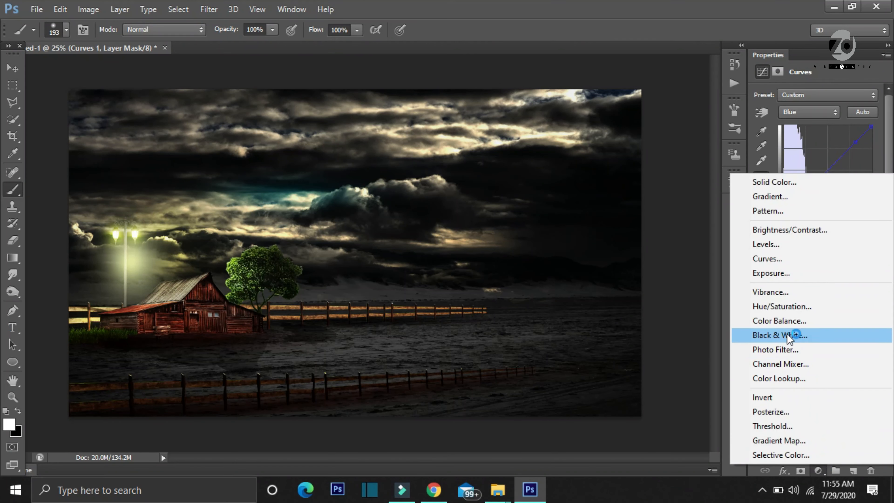
left_click(765, 243)
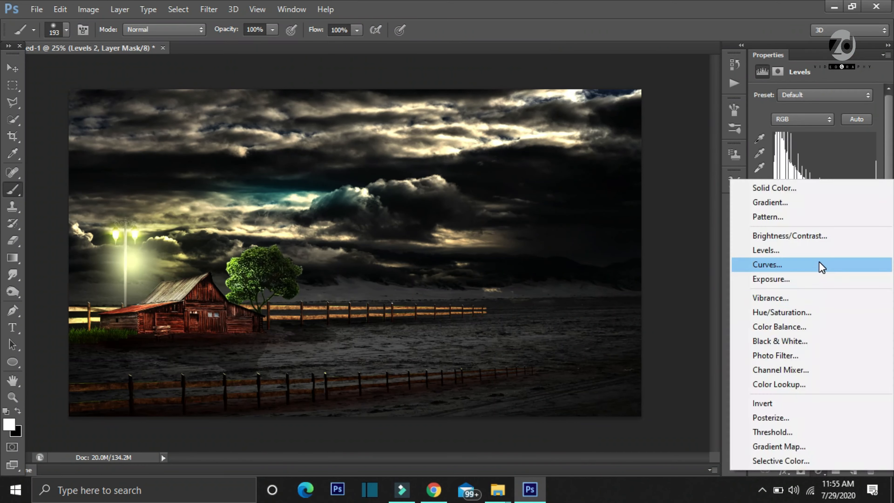
Add a second Curves adjustment layer, slightly raising the RGB highlights and lowering the shadows at input 49 to output 41
left_click(820, 266)
left_click_drag(856, 144, 855, 138)
left_click_drag(799, 198, 797, 200)
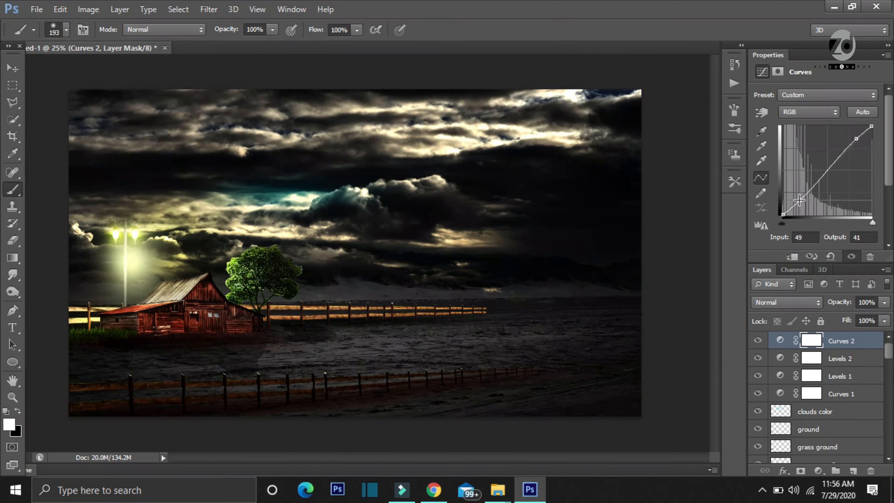
scroll(851, 369, "down", 2)
scroll(851, 369, "up", 2)
left_click(852, 359, "shift")
left_click(847, 432, "shift")
scroll(860, 363, "down", 3)
left_click(862, 361, "shift")
left_click(844, 428, "shift")
scroll(851, 366, "down", 4)
left_click(844, 427, "shift")
scroll(848, 366, "down", 3)
left_click(841, 452, "shift")
scroll(848, 361, "down", 3)
left_click(821, 454, "shift")
scroll(846, 364, "down", 3)
Select all layers above the Background up to Curves 2, merge them, and merge the result with the Background layer
left_click(844, 415)
scroll(847, 387, "down", 3)
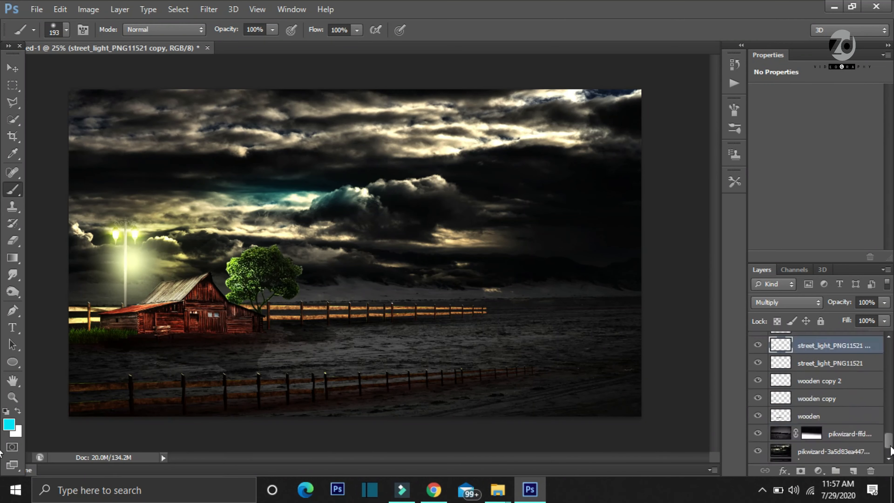
left_click(844, 417, "shift")
scroll(846, 394, "up", 6)
left_click(869, 450, "shift")
scroll(852, 404, "up", 2)
left_click(844, 369, "shift")
scroll(844, 398, "up", 3)
left_click(846, 355, "shift")
scroll(850, 387, "up", 4)
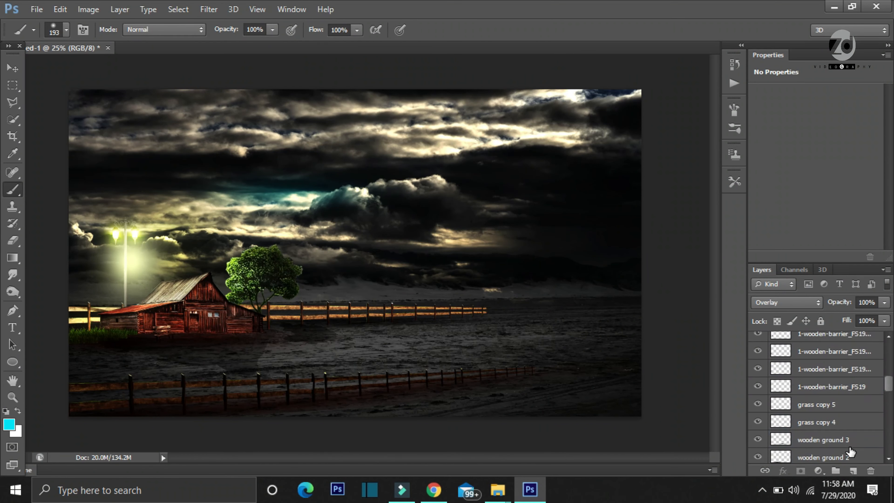
scroll(852, 453, "down", 1)
left_click(851, 347, "shift")
scroll(851, 387, "up", 3)
left_click(852, 374, "shift")
scroll(851, 361, "up", 3)
left_click(851, 368, "shift")
right_click(852, 359)
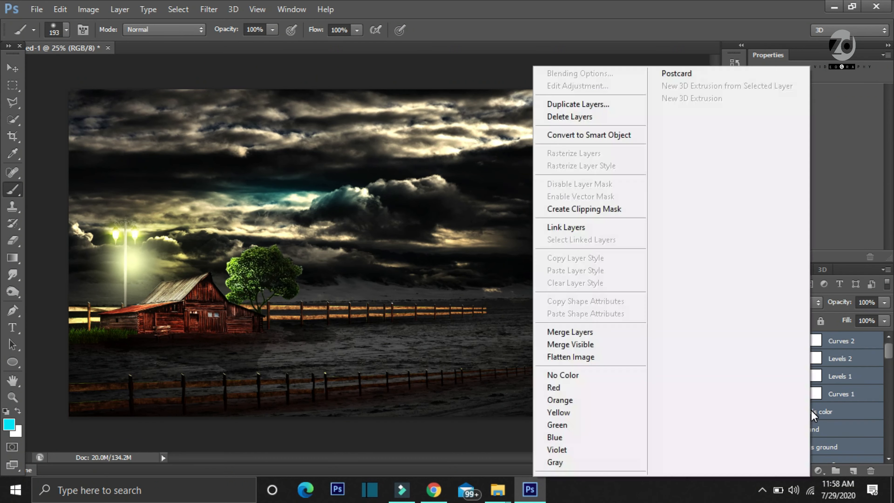
left_click(567, 335)
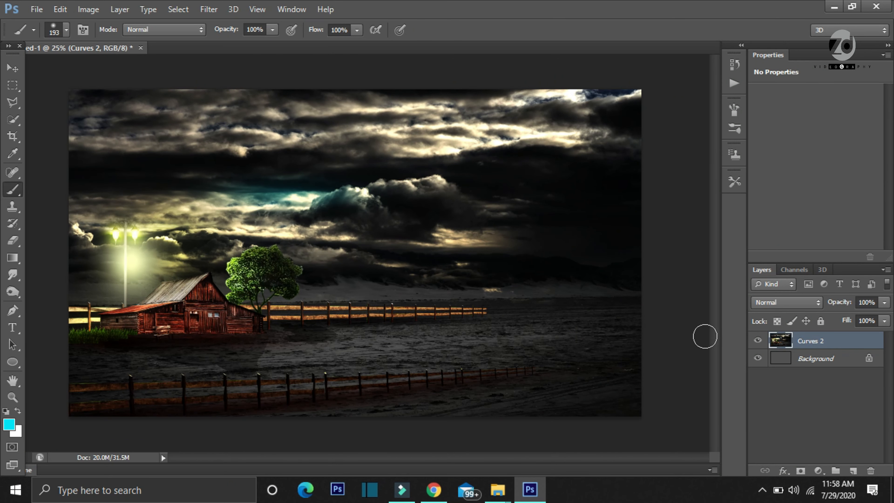
right_click(807, 359)
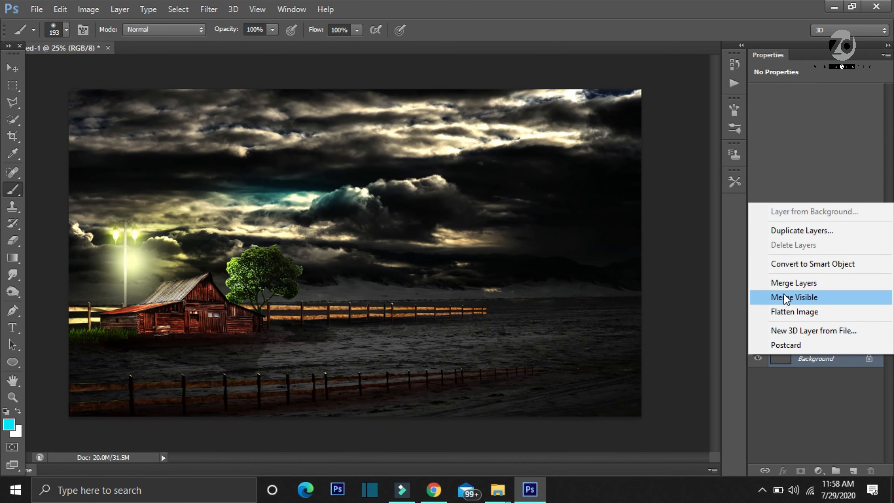
left_click(795, 285)
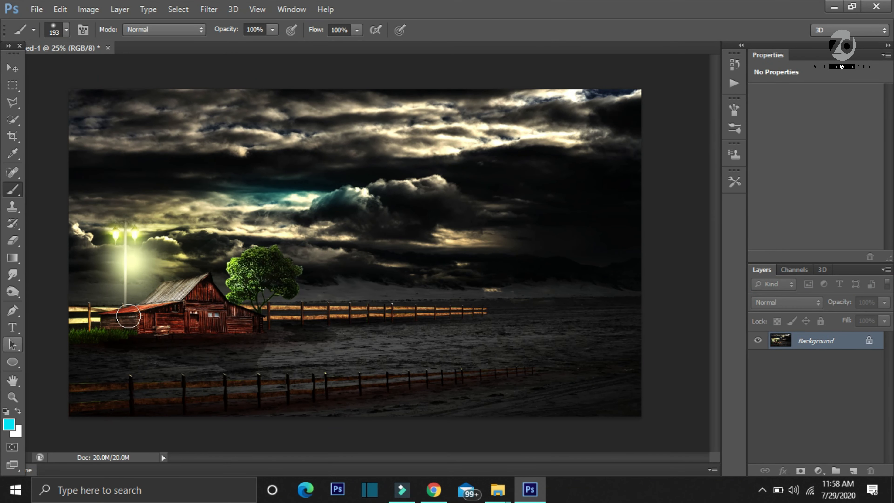
key("ctrl+m")
left_click_drag(735, 154, 747, 136)
left_click_drag(637, 250, 639, 245)
mouse_move(746, 136)
left_mouse_down()
mouse_move(750, 144)
mouse_move(750, 136)
left_mouse_up()
left_click(641, 247)
left_click_drag(641, 247, 644, 245)
left_click_drag(751, 137, 752, 133)
left_click(856, 58)
Apply a Curves adjustment to the merged image, lifting the RGB highlights at input 221 to output 227
key("ctrl+m")
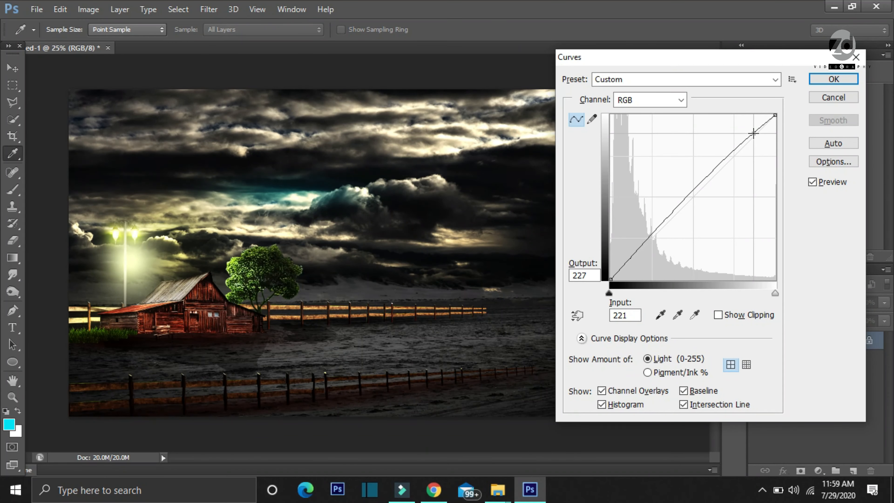
left_click(833, 79)
Save the image to the Desktop as a JPEG named house
left_click(37, 9)
left_click(93, 171)
left_click(554, 312)
left_click(439, 206)
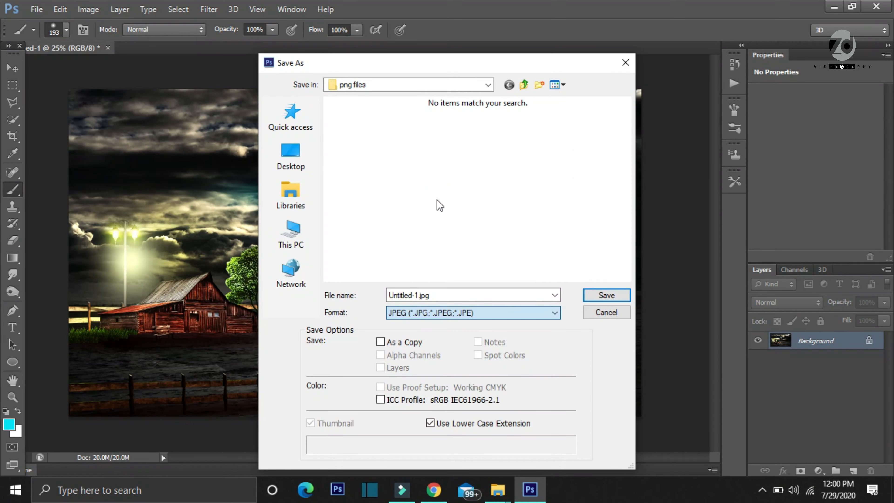
left_click(291, 157)
double_click(418, 295)
type("house")
left_click(607, 295)
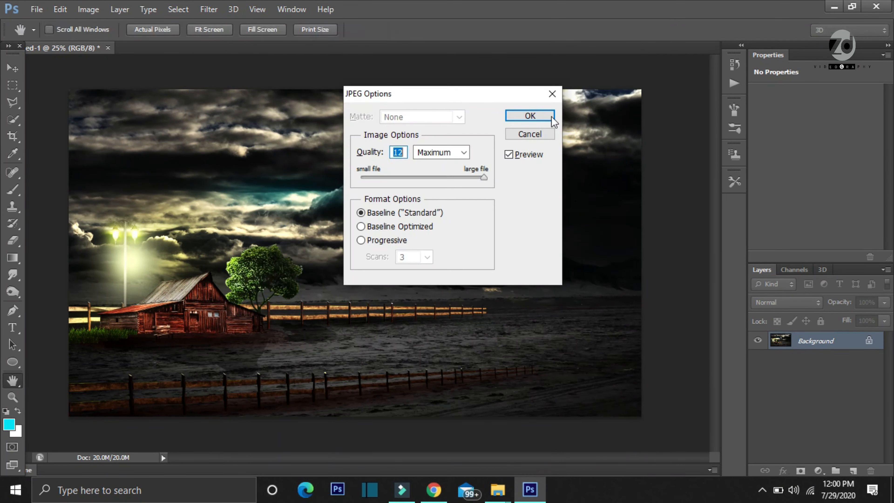